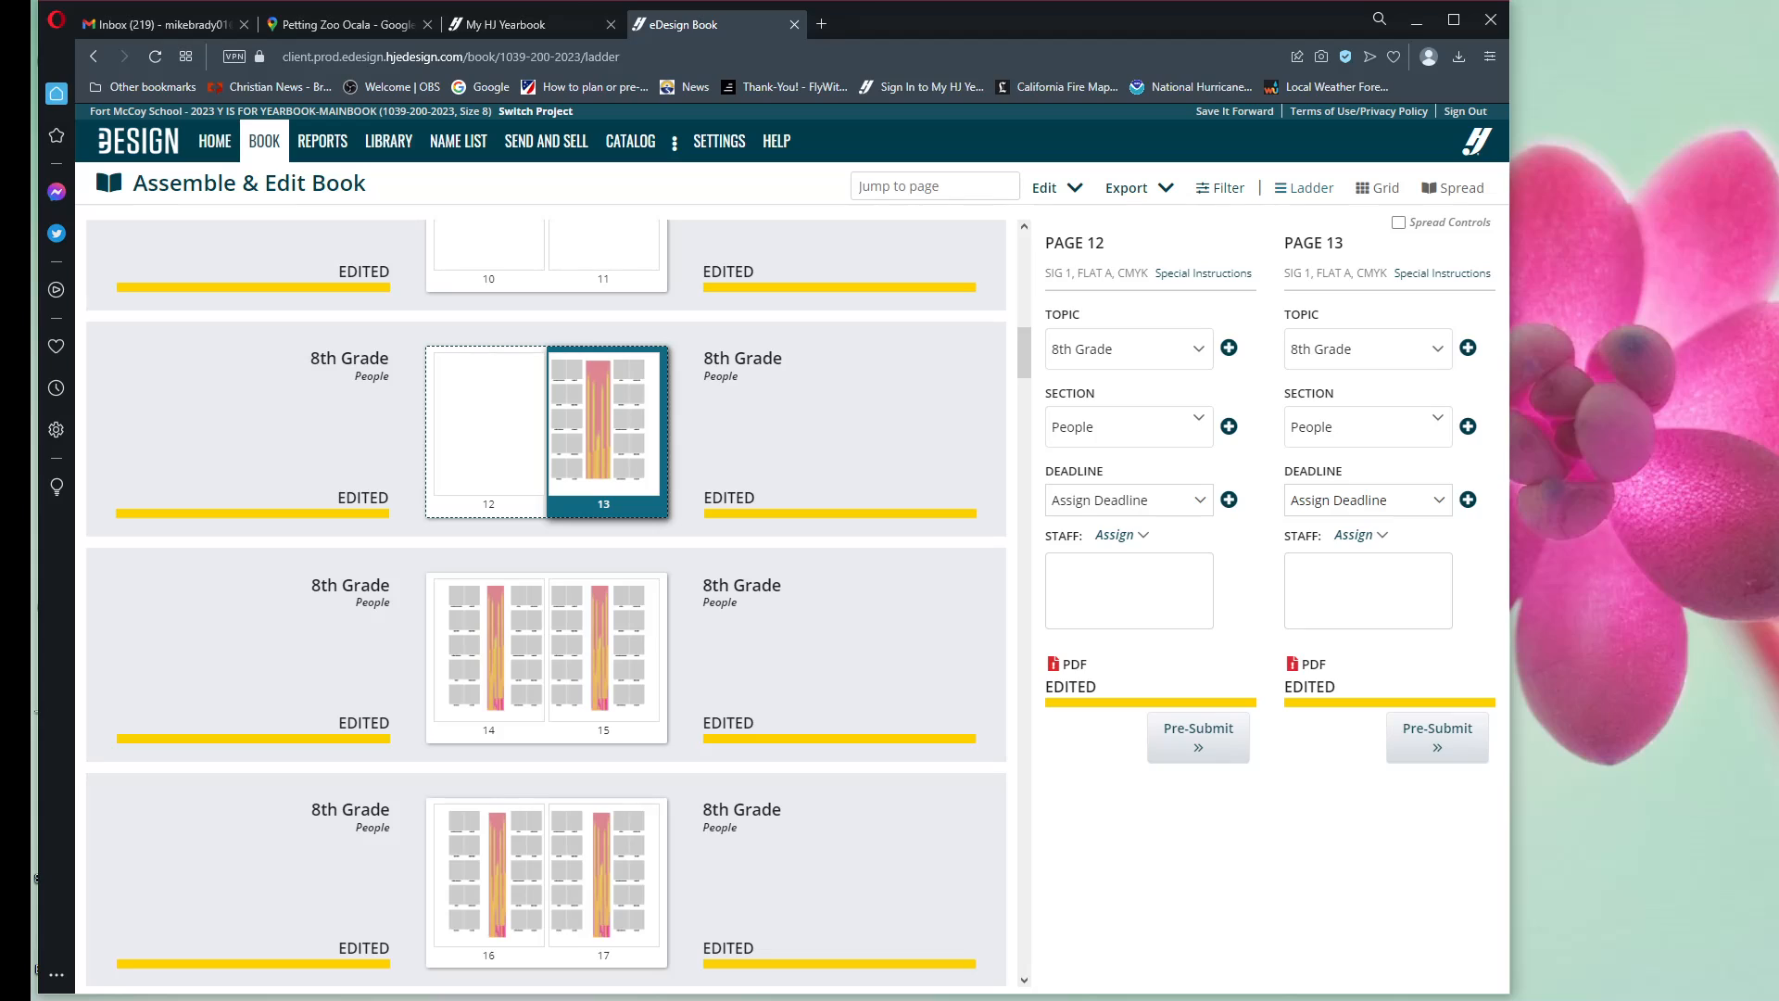
Step: Open the book's Portrait Flow list to view the existing flows
scroll(924, 367, down, 1)
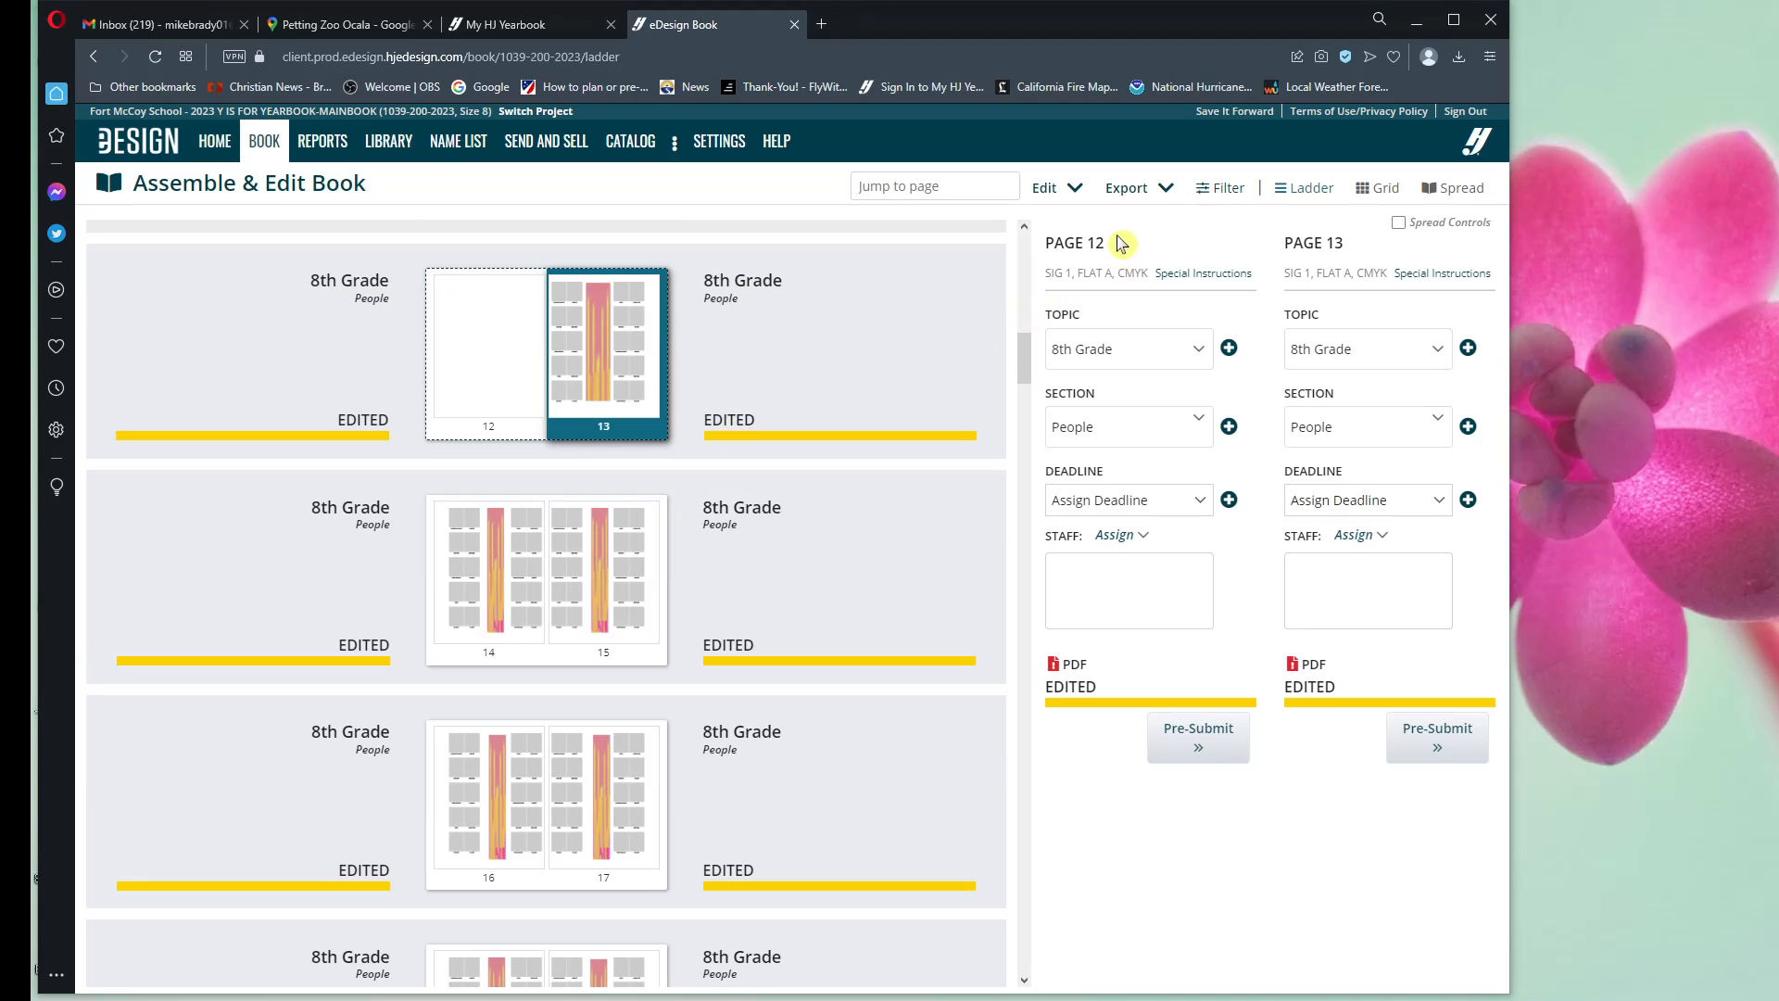
click(1086, 200)
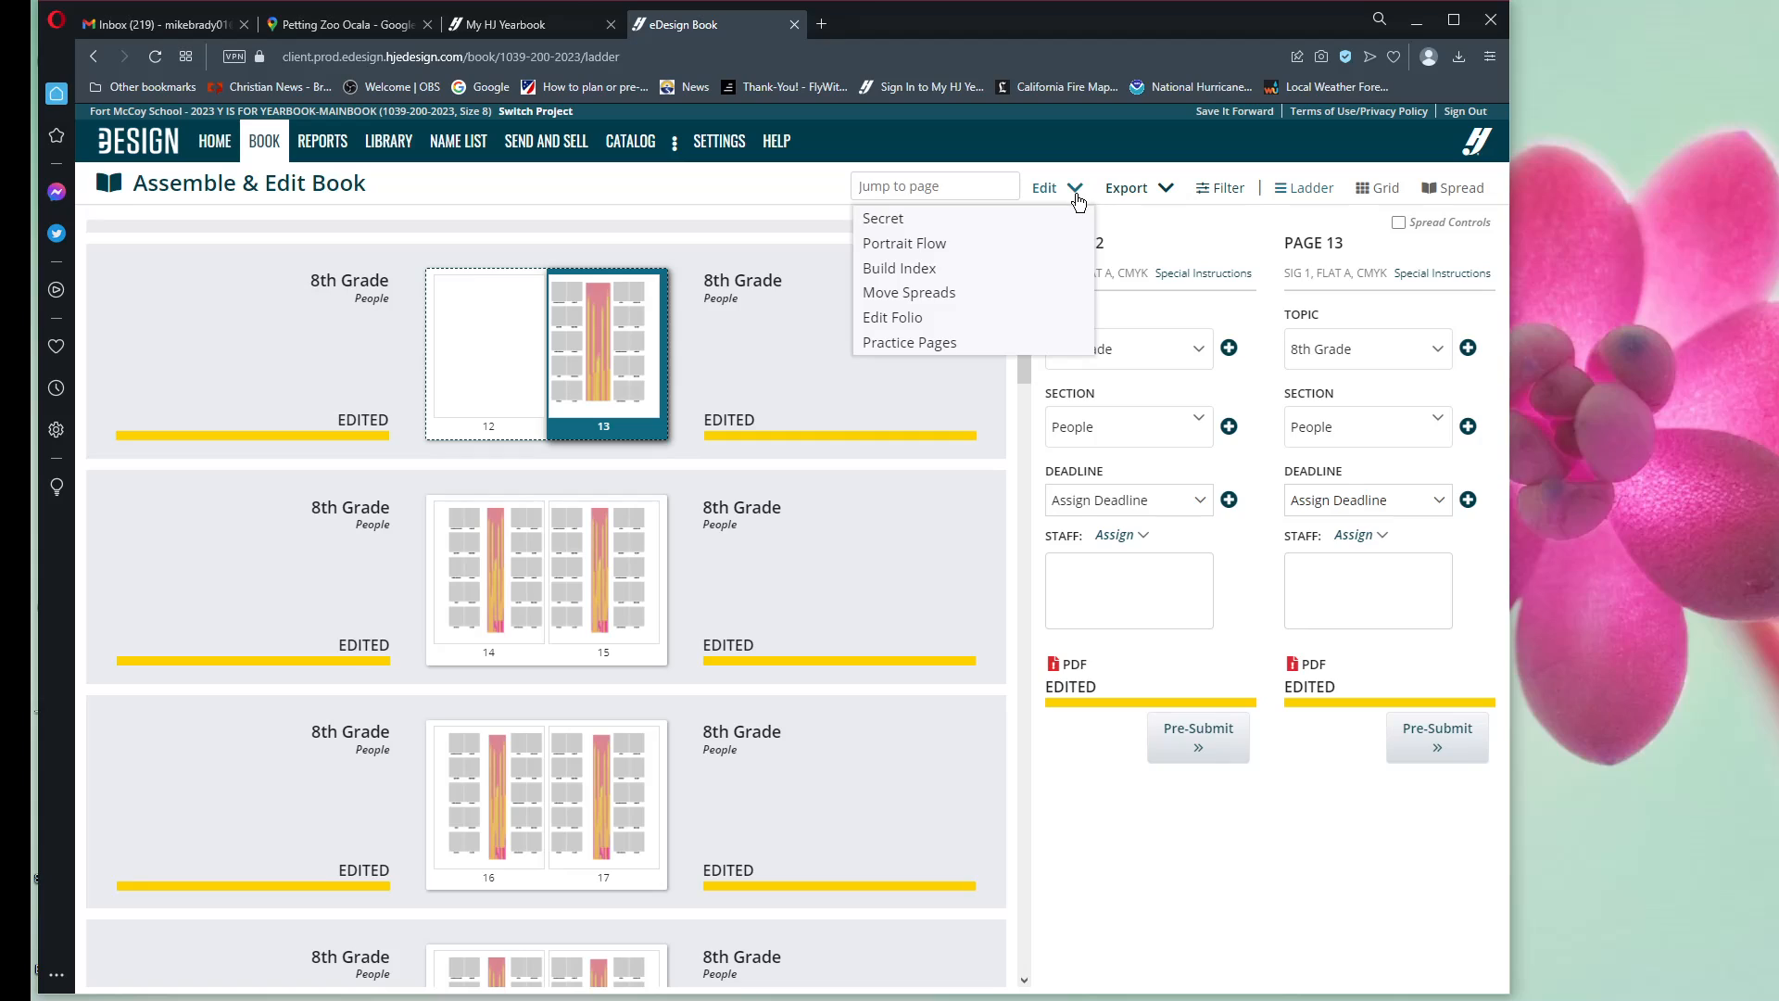
click(951, 246)
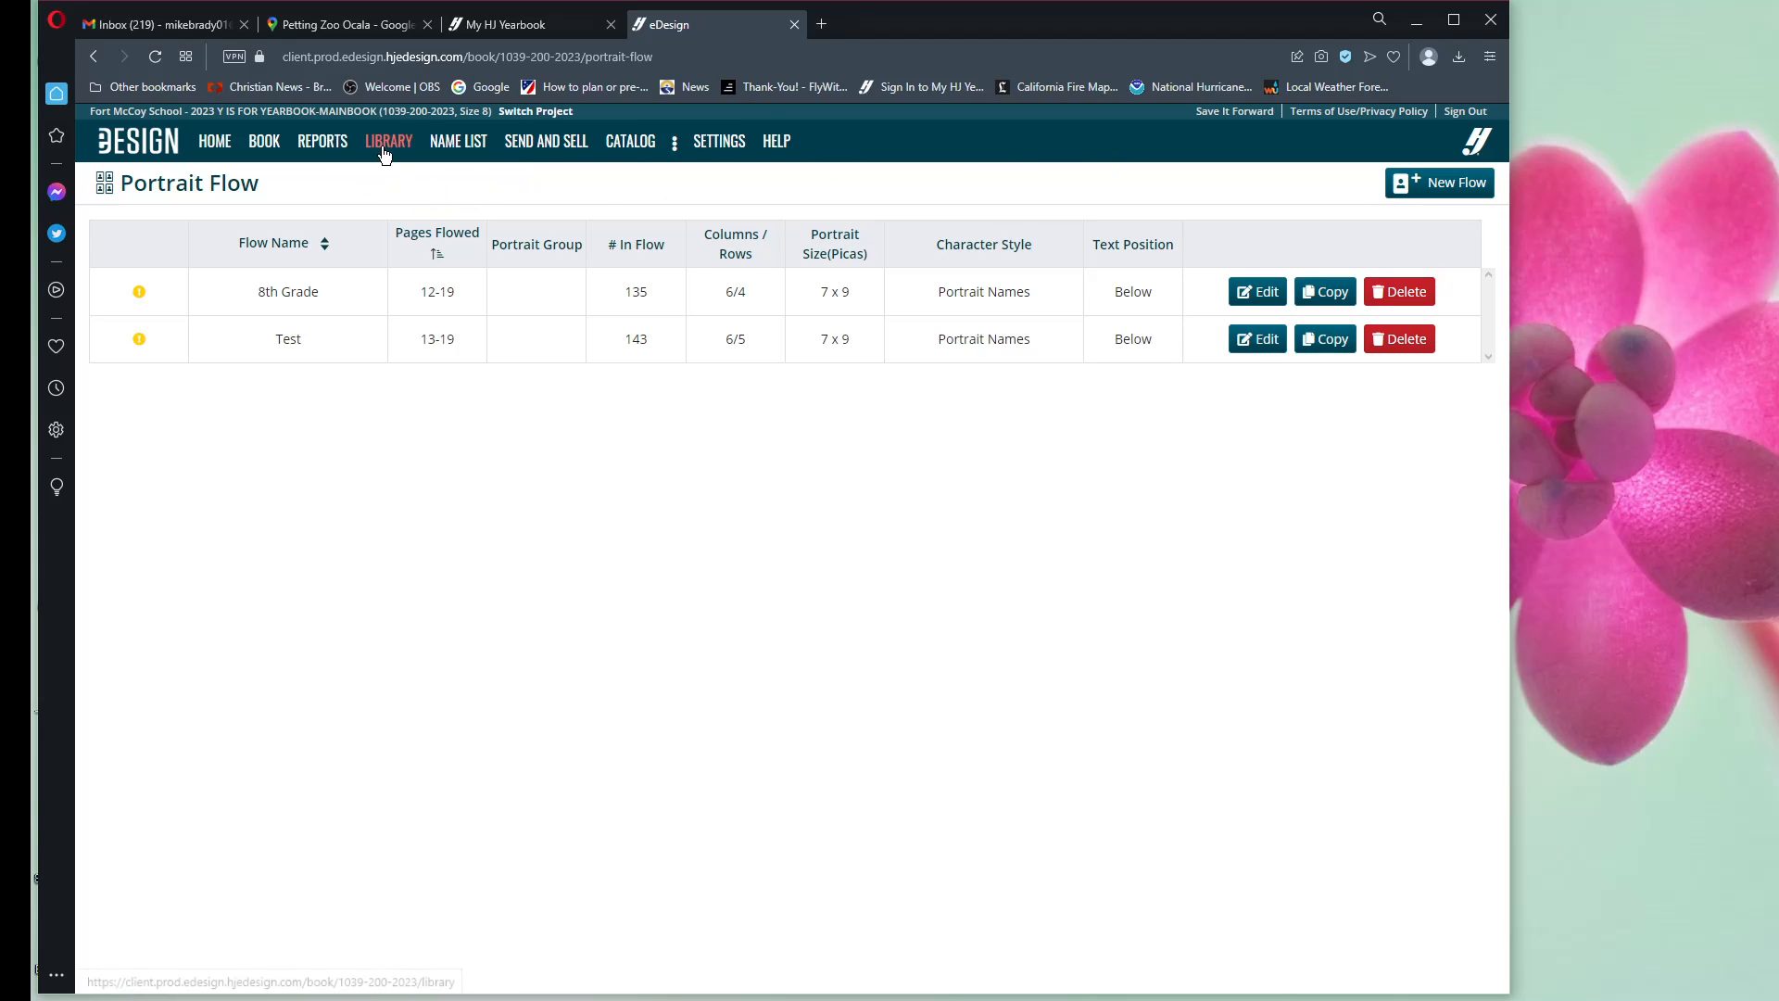
Step: Return to the book ladder and select page 21 in the 7th Grade section
click(269, 144)
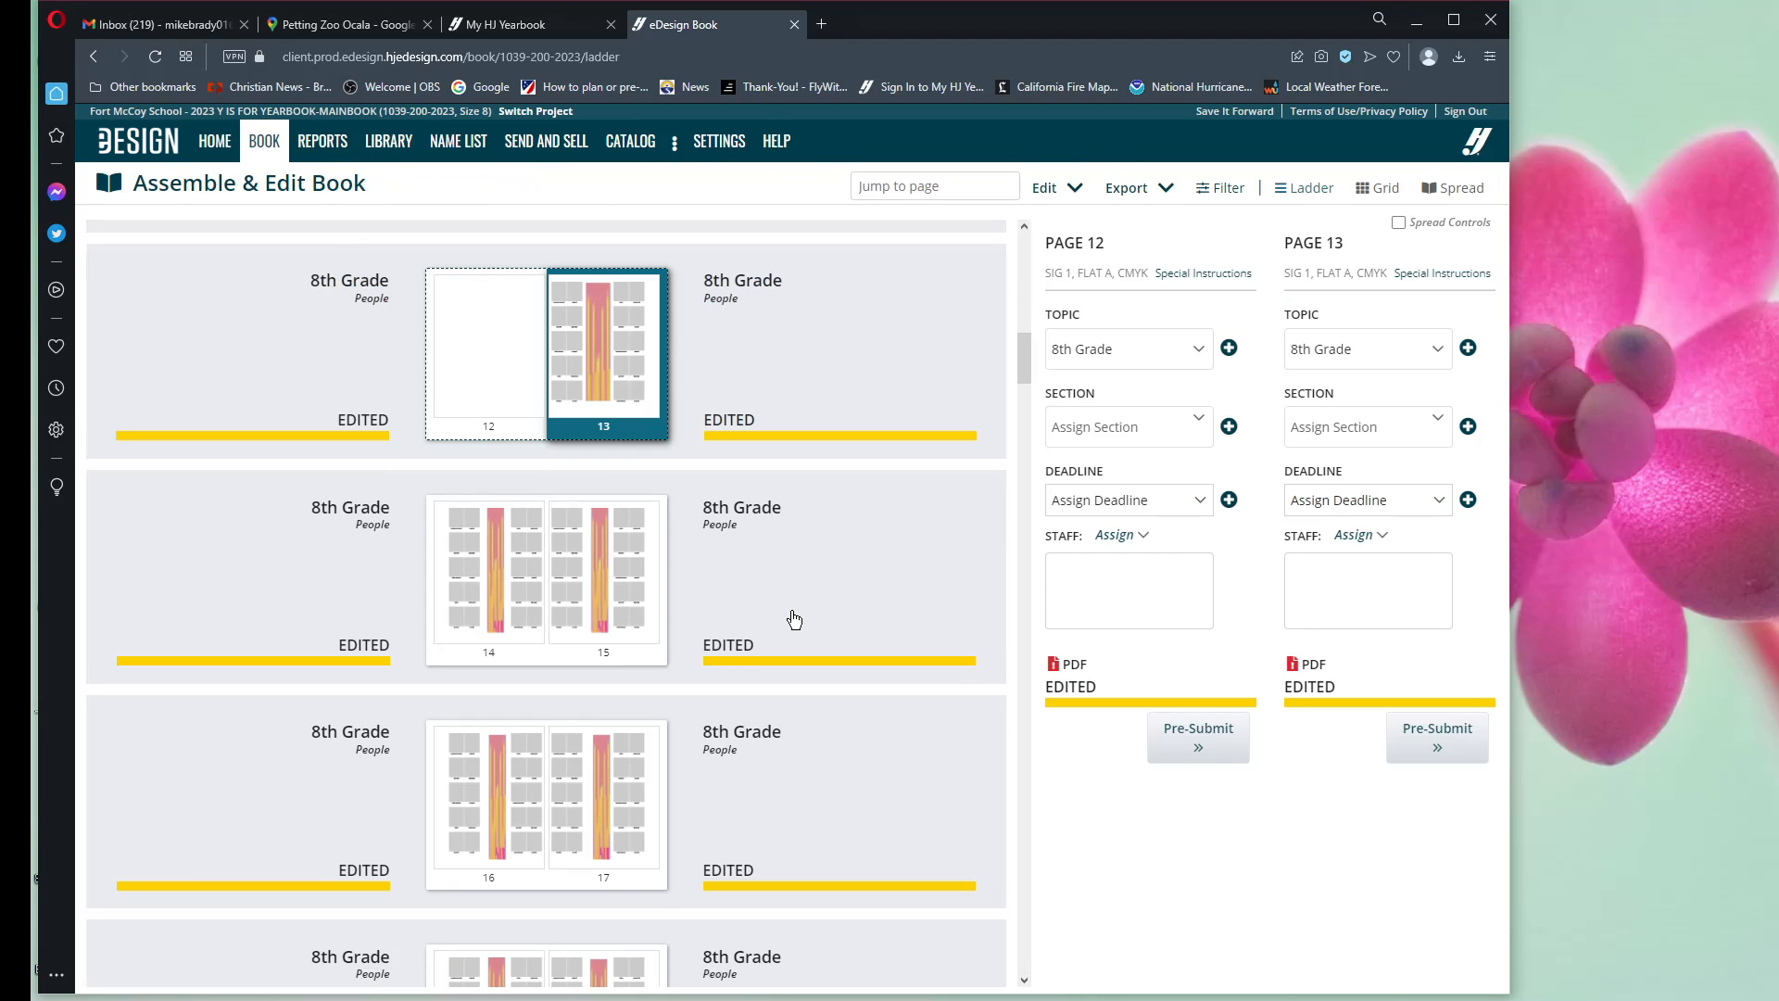
scroll(794, 619, down, 8)
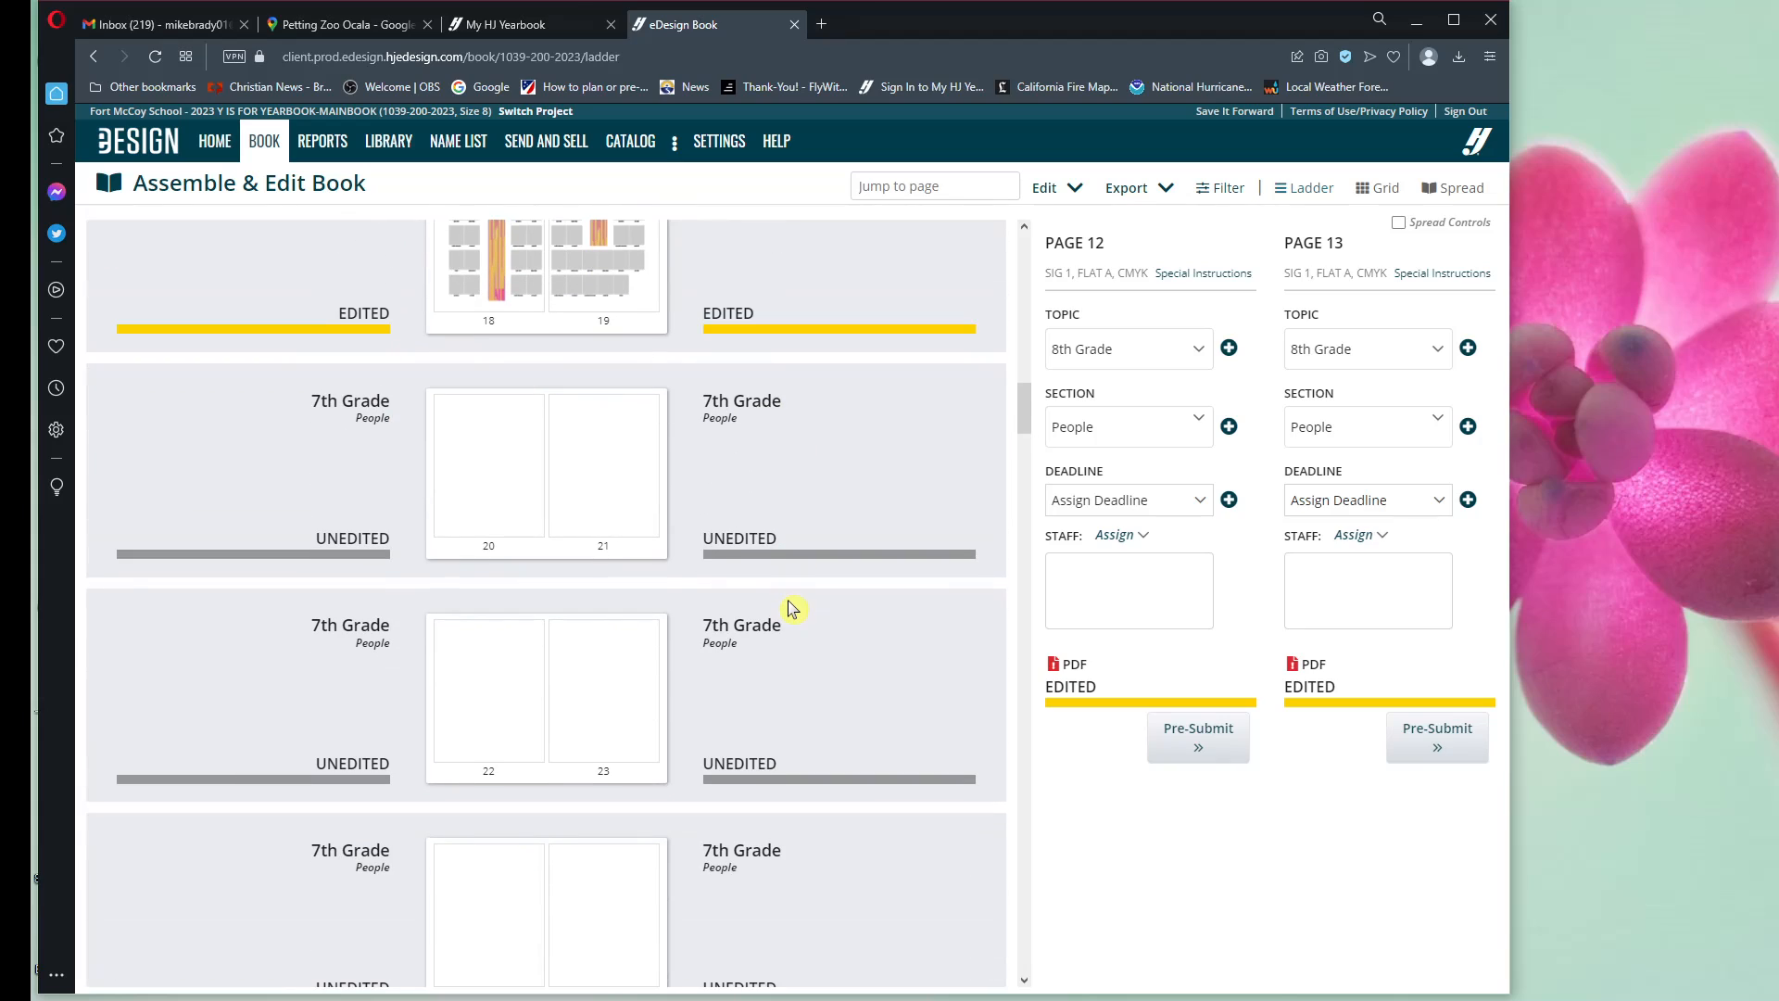
scroll(794, 610, down, 1)
click(615, 384)
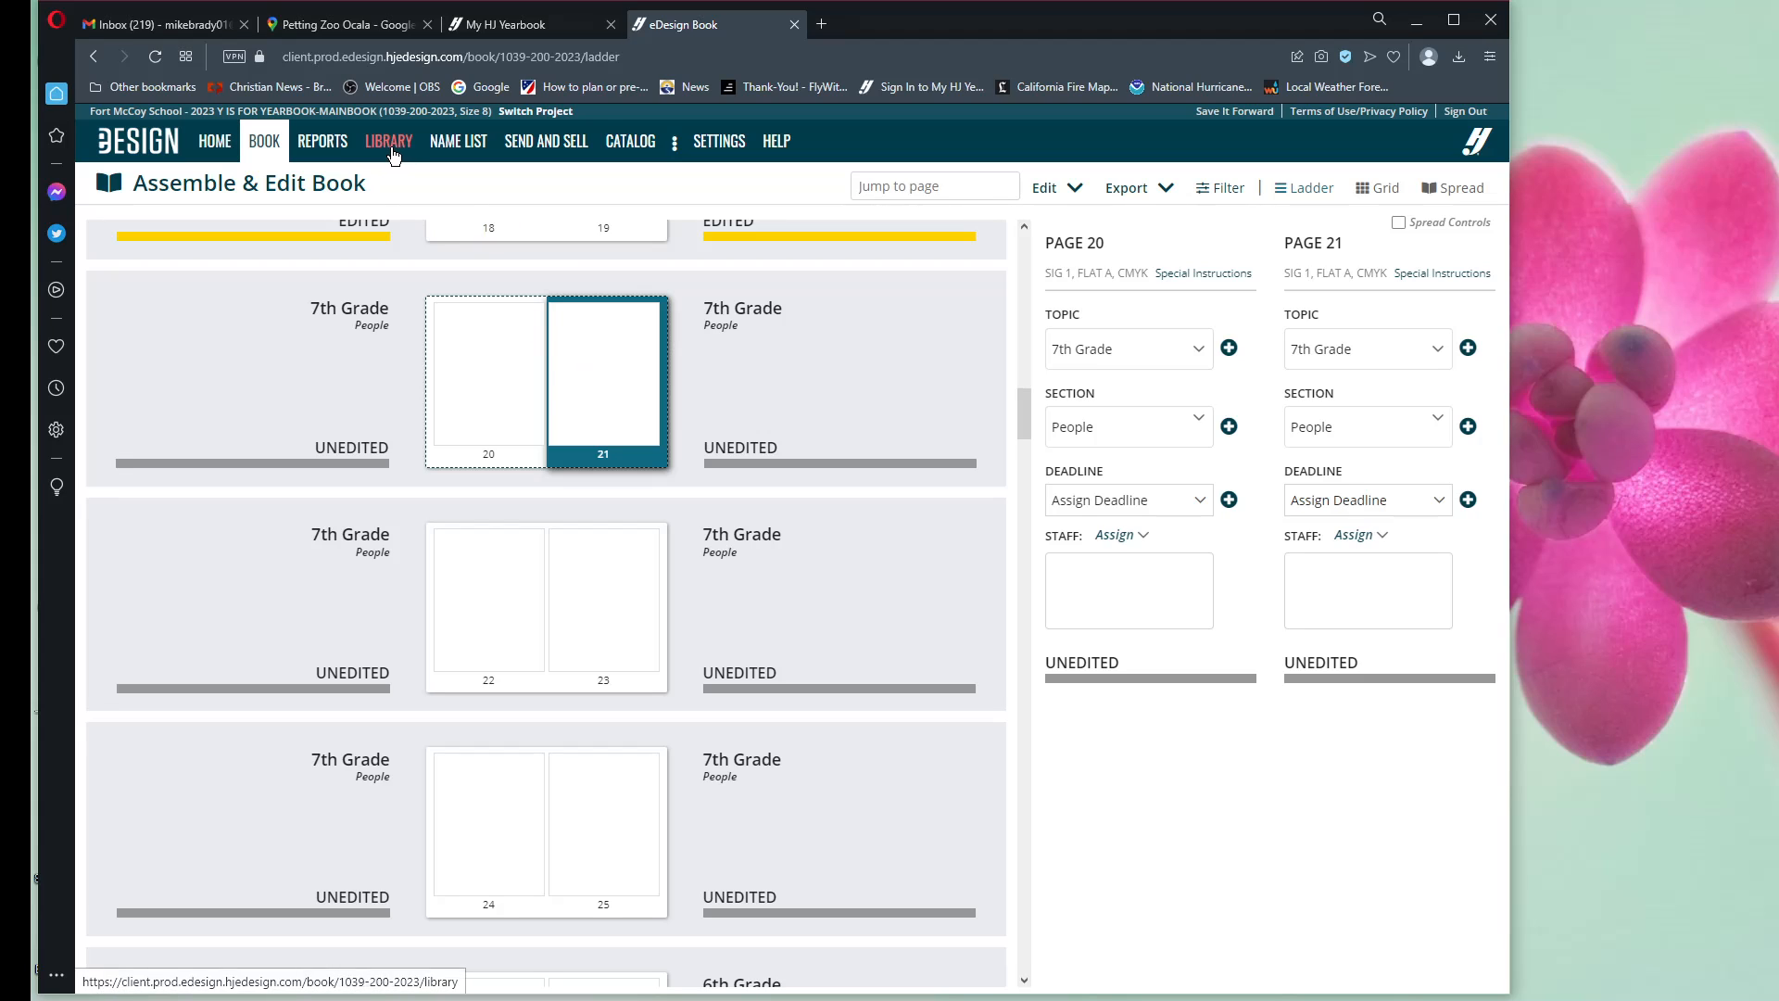
Step: Look up the number of 7th-grade portraits in the grade filter of the Portraits library
click(393, 156)
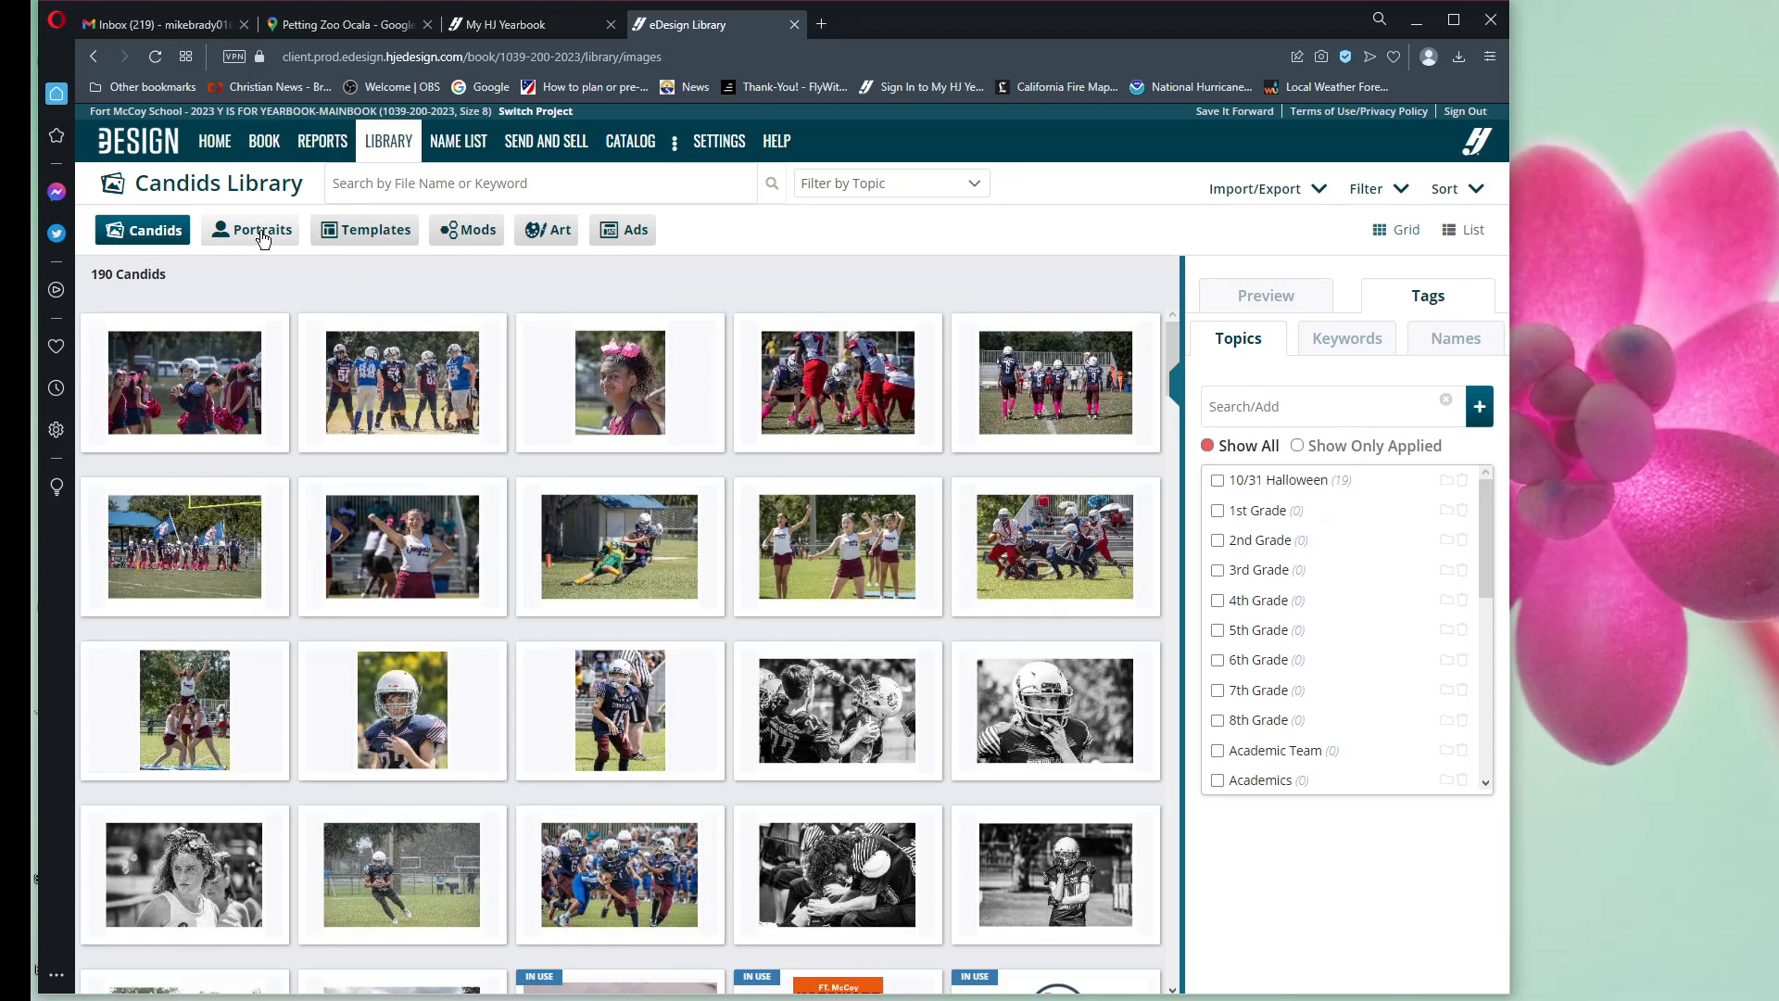
click(263, 233)
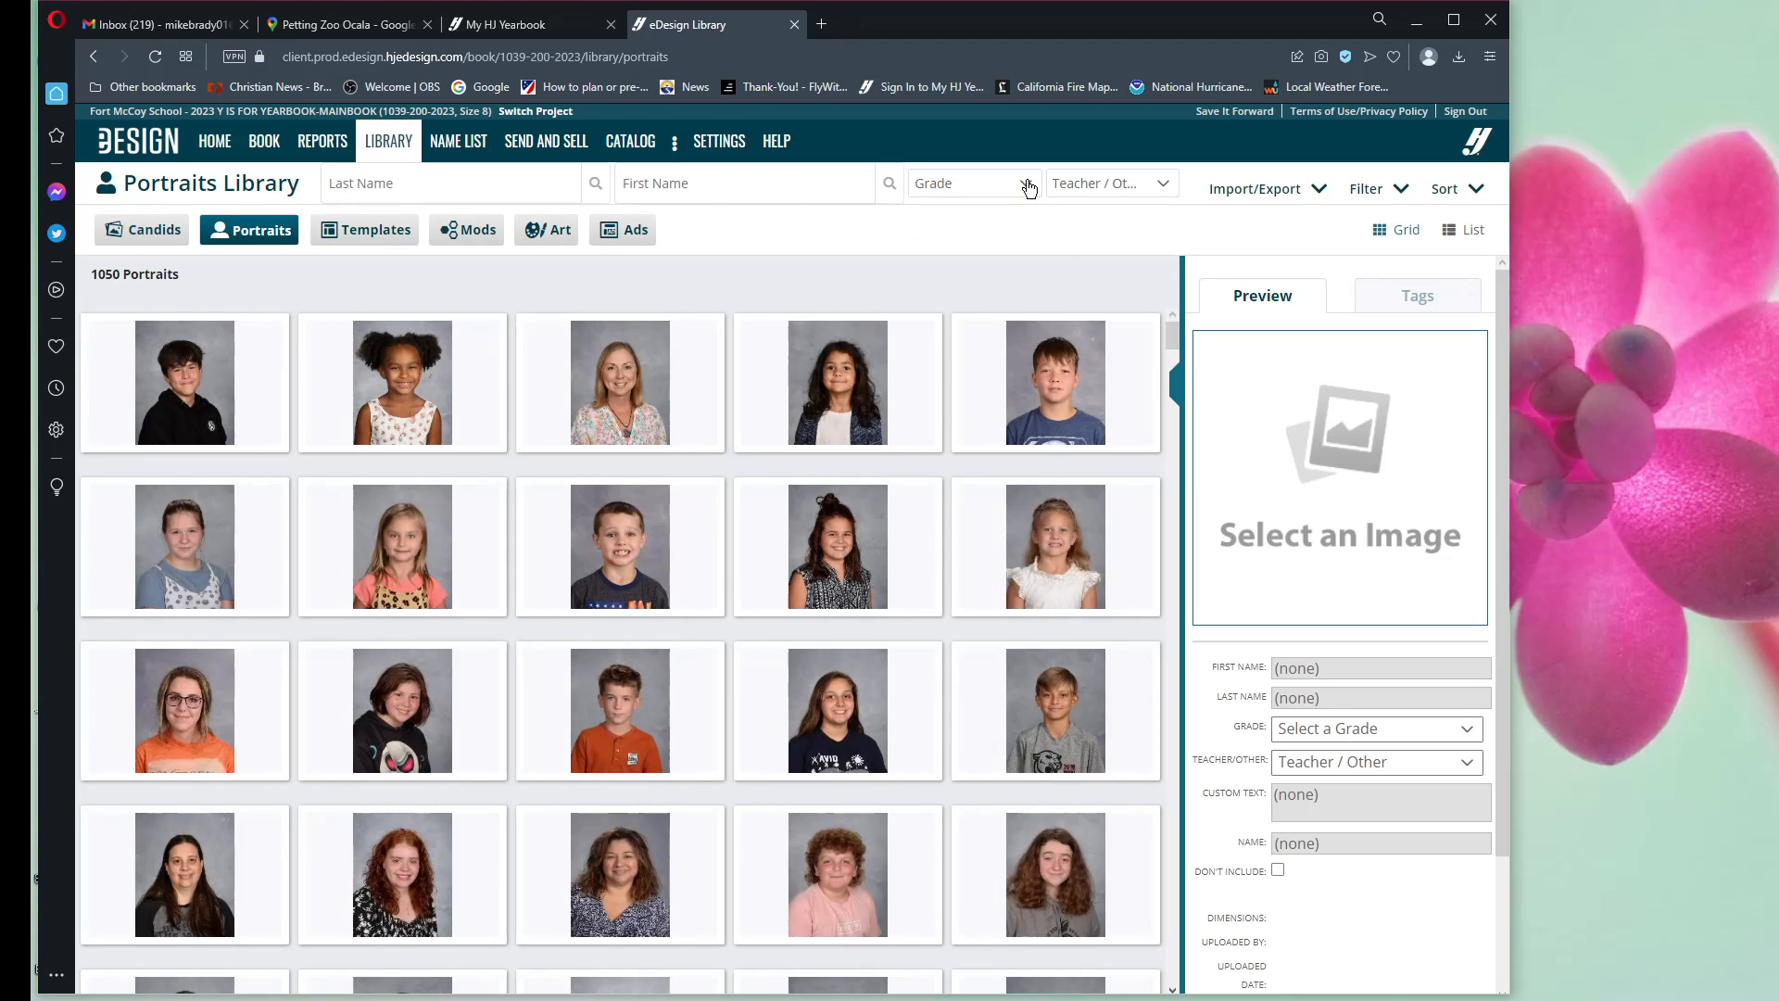
click(1029, 186)
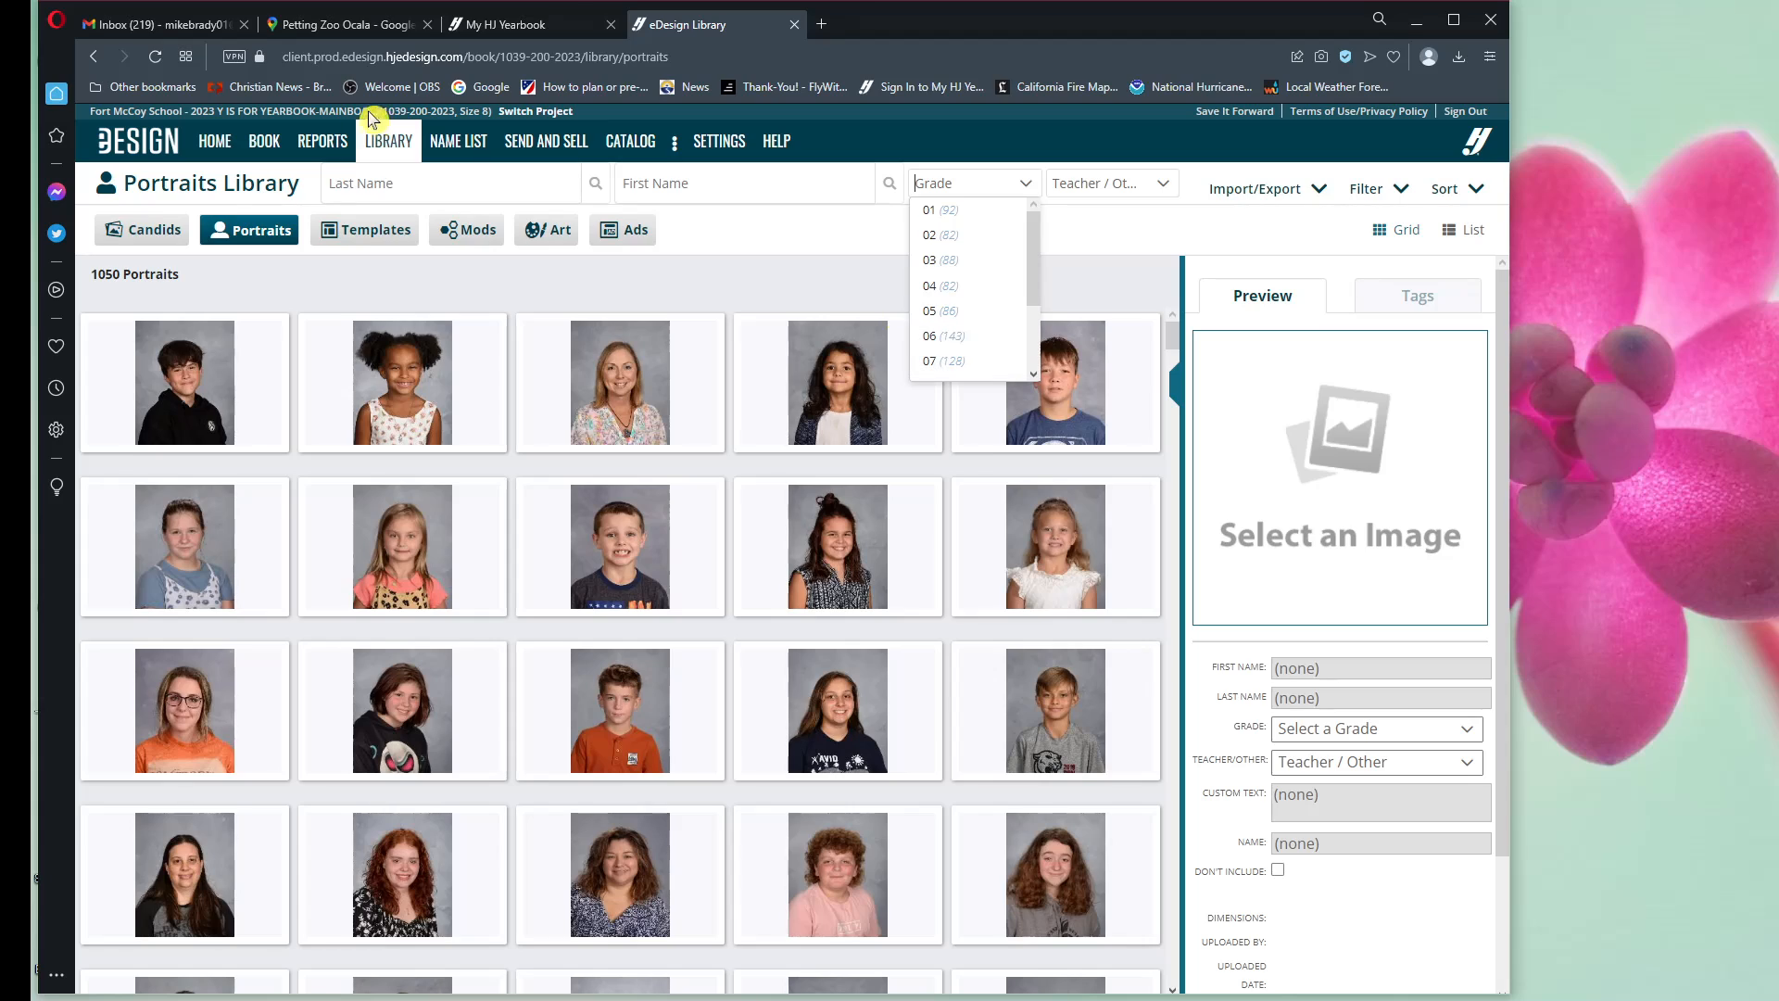
Step: Create a new portrait flow in the book named 7th Grade with page 21 as its start page
click(264, 143)
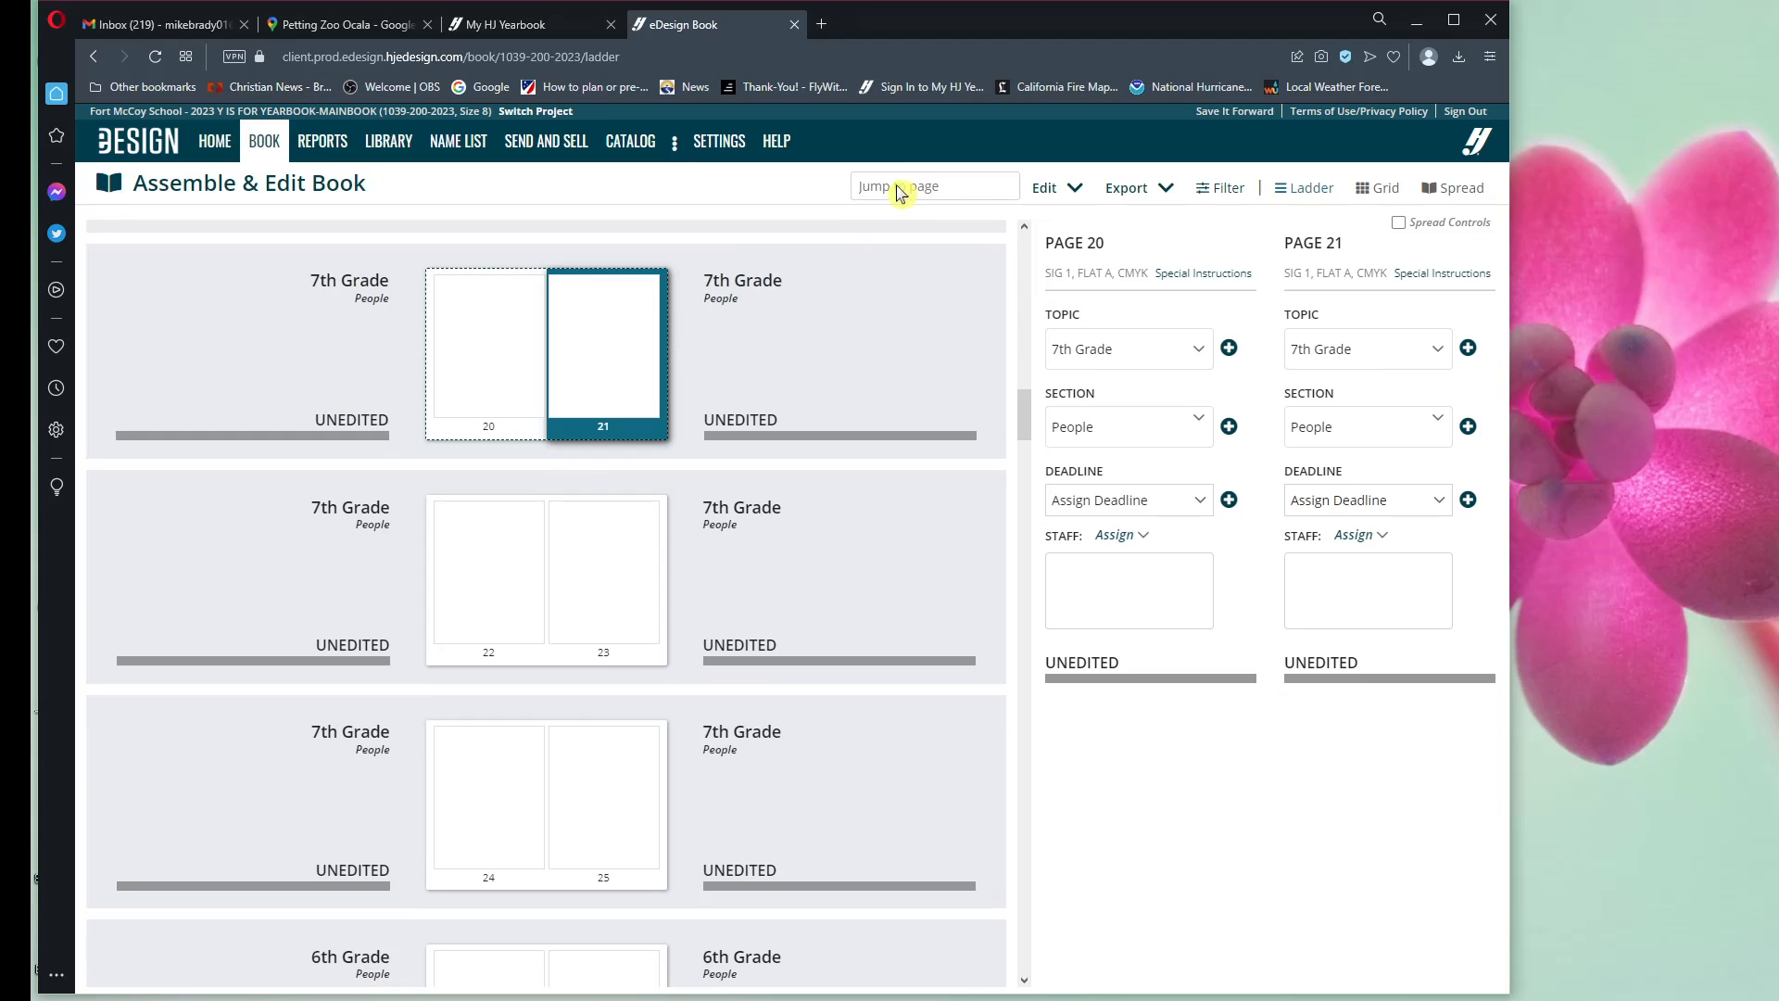
click(1068, 188)
click(914, 246)
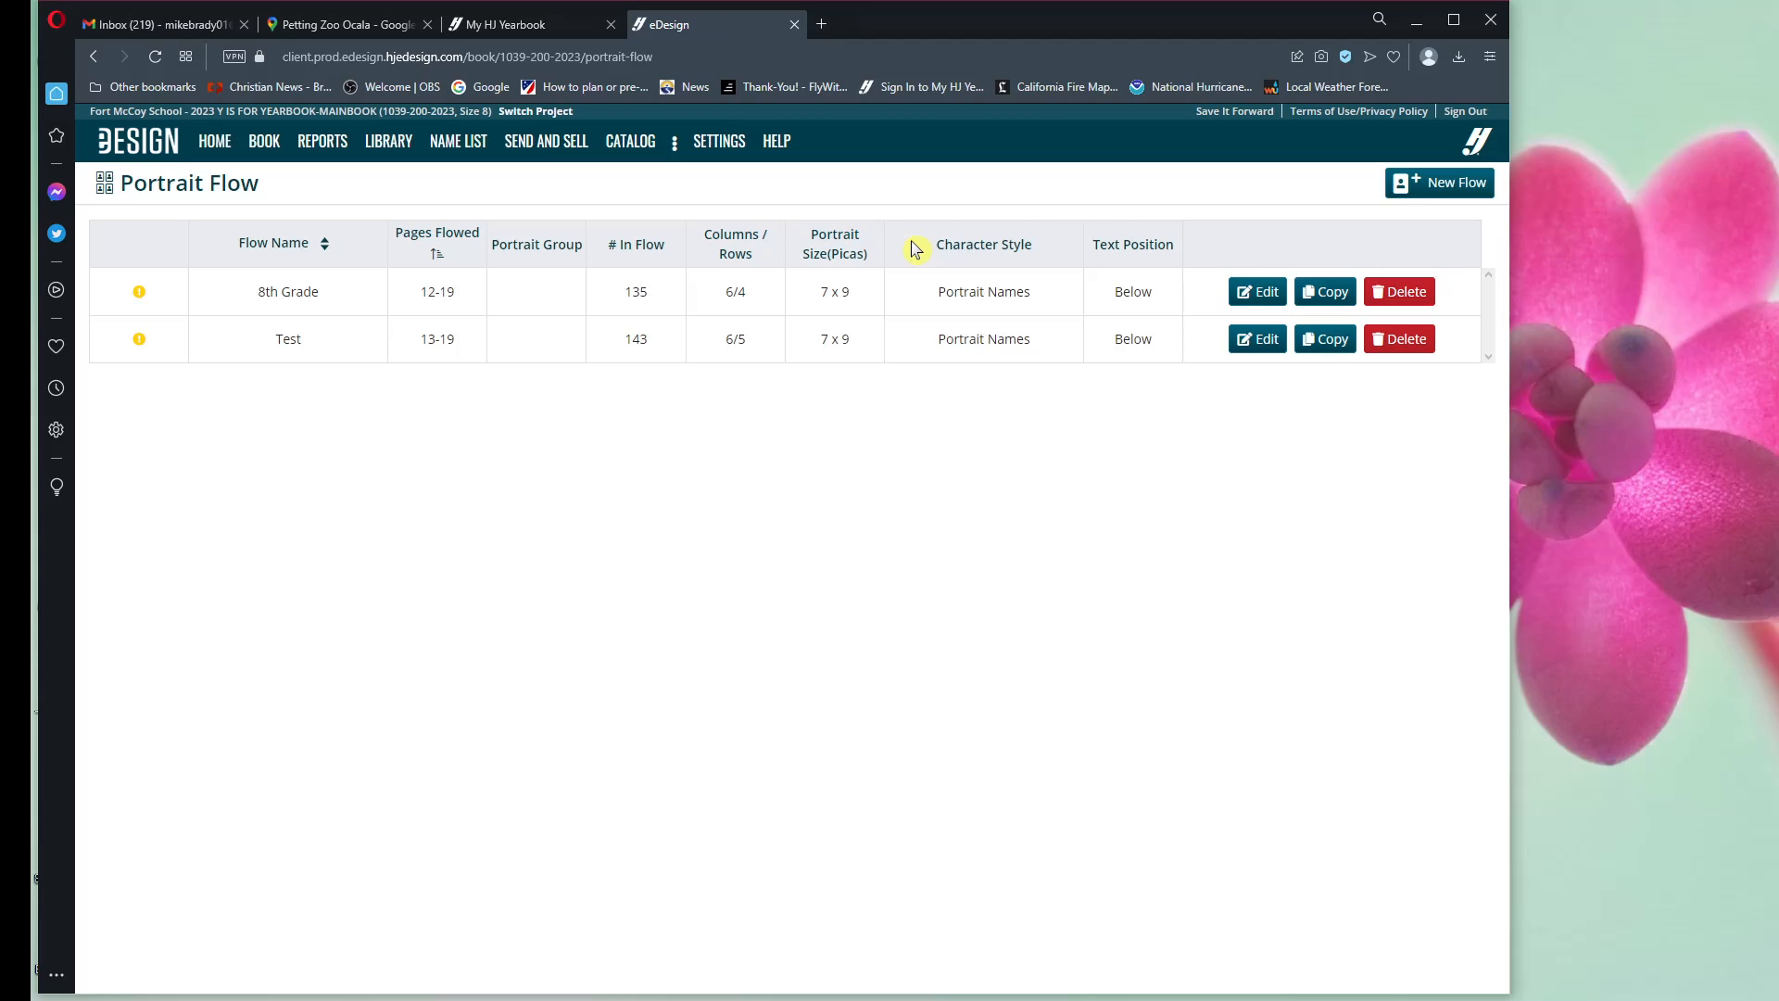
click(1443, 186)
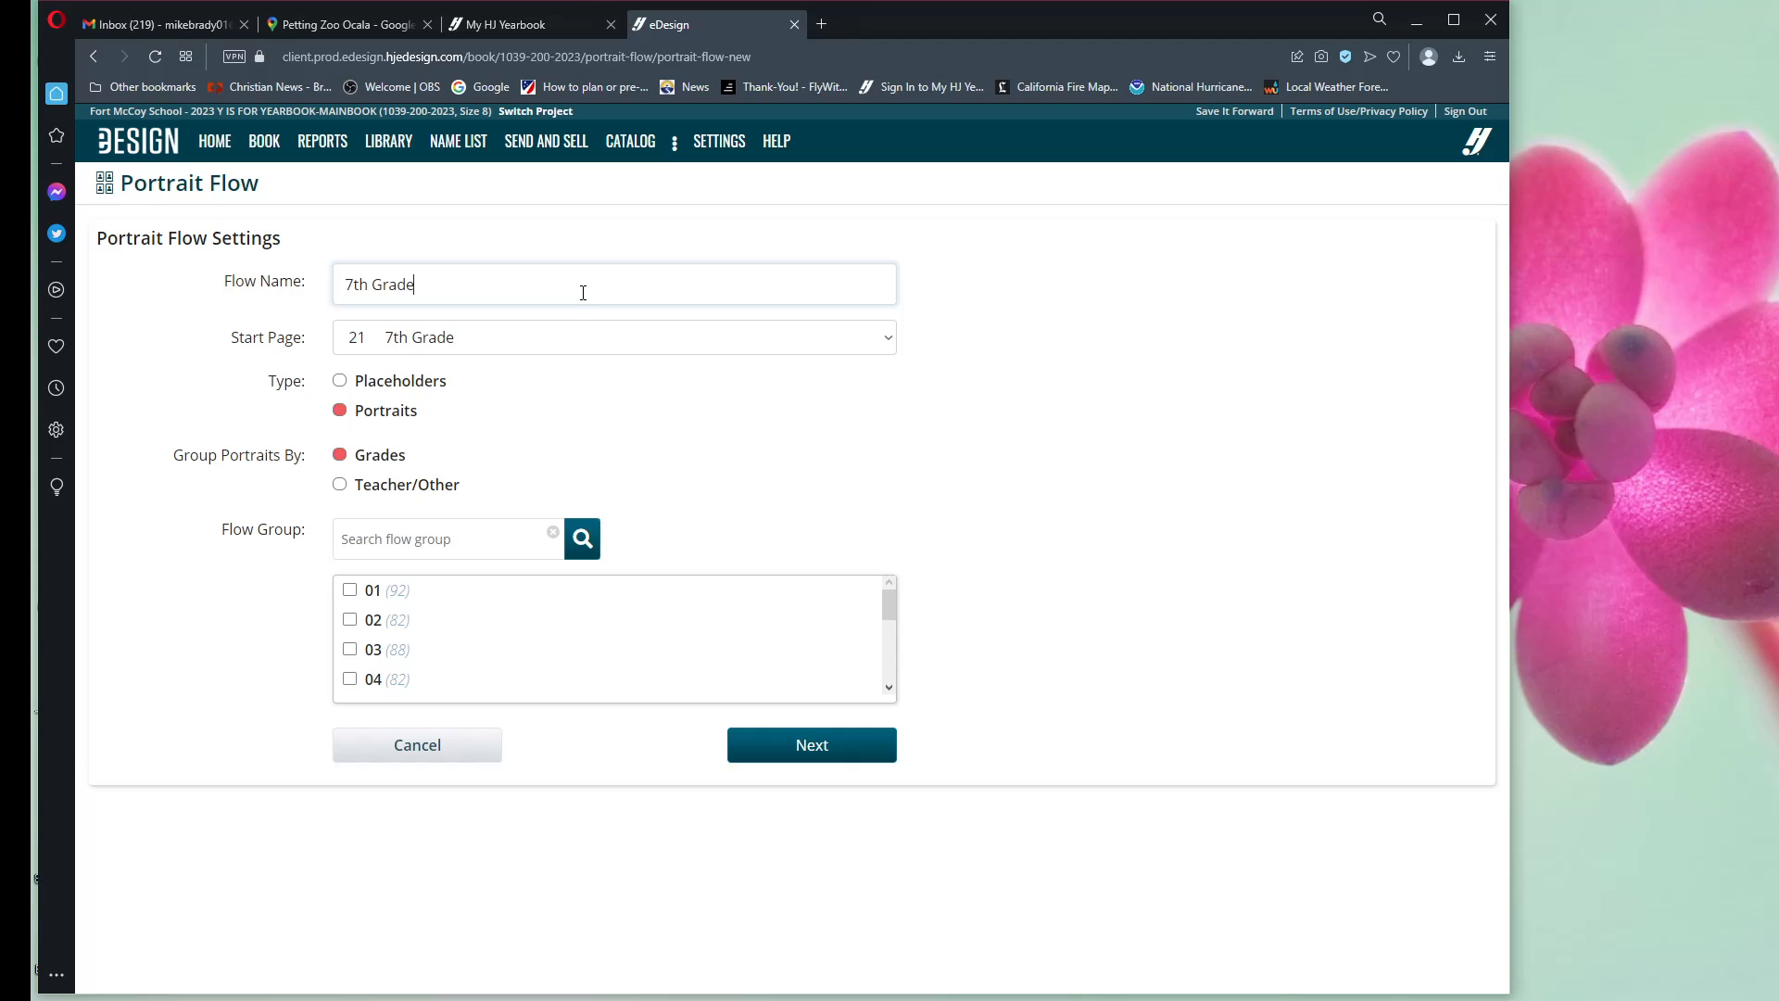
click(889, 347)
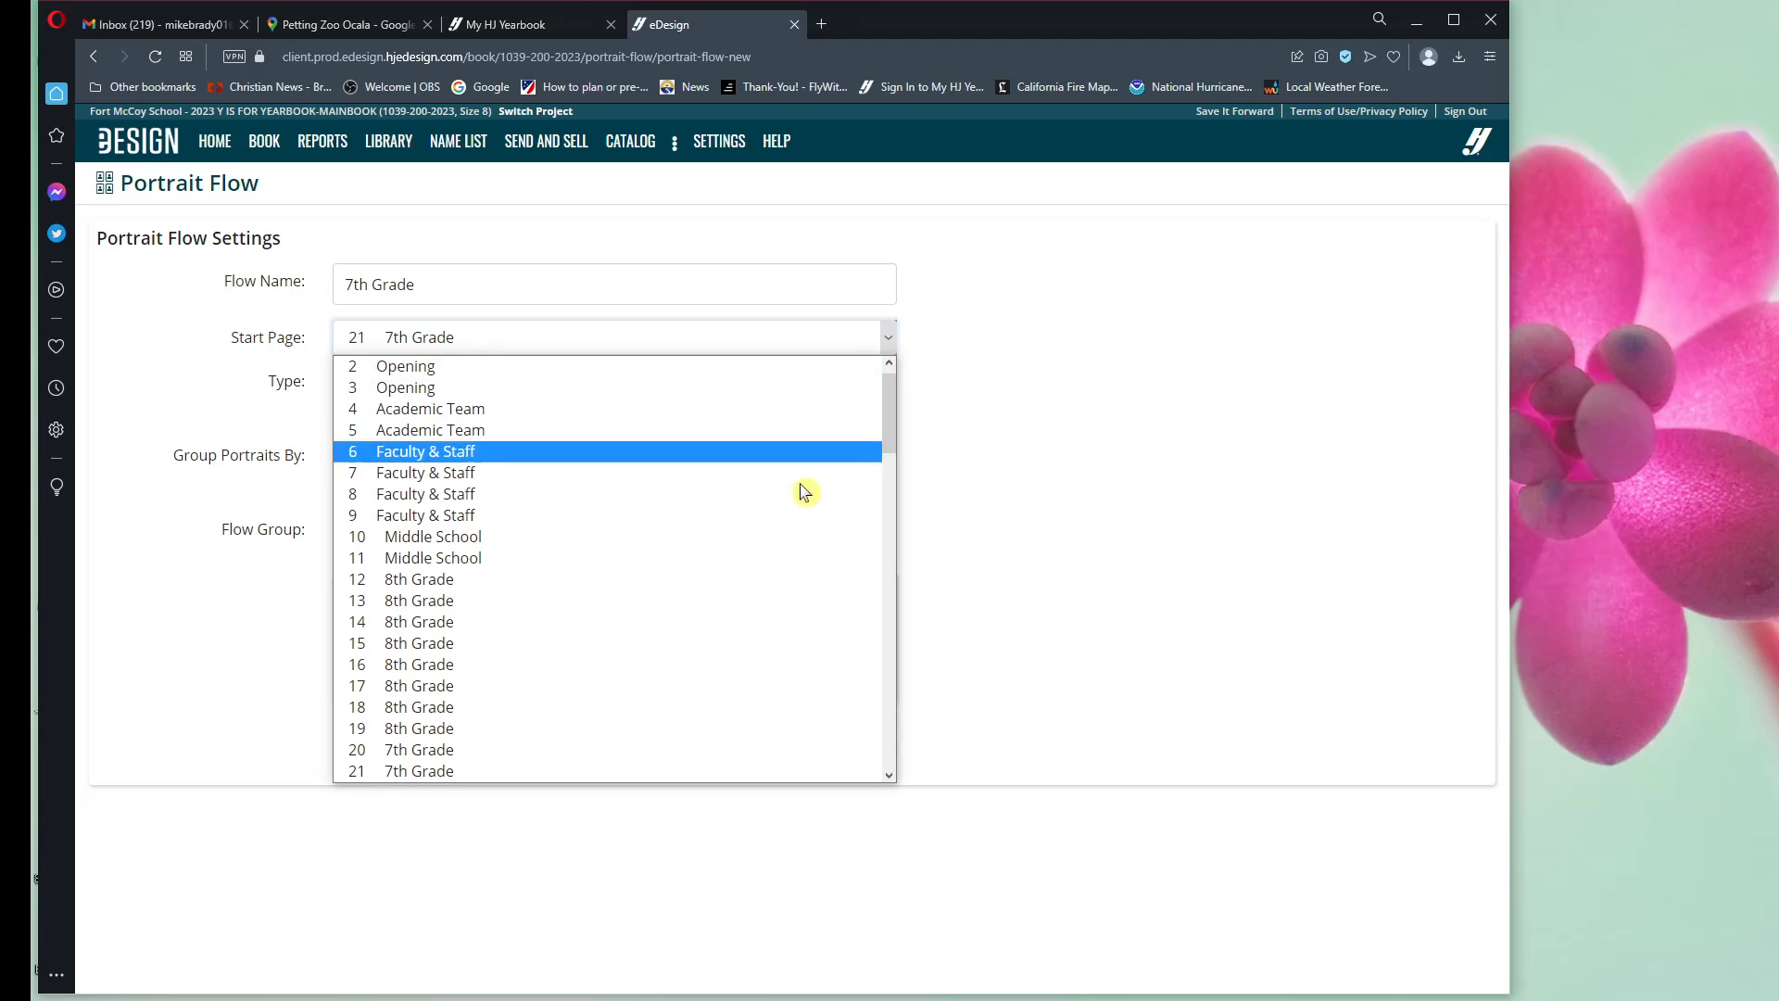
scroll(561, 732, down, 3)
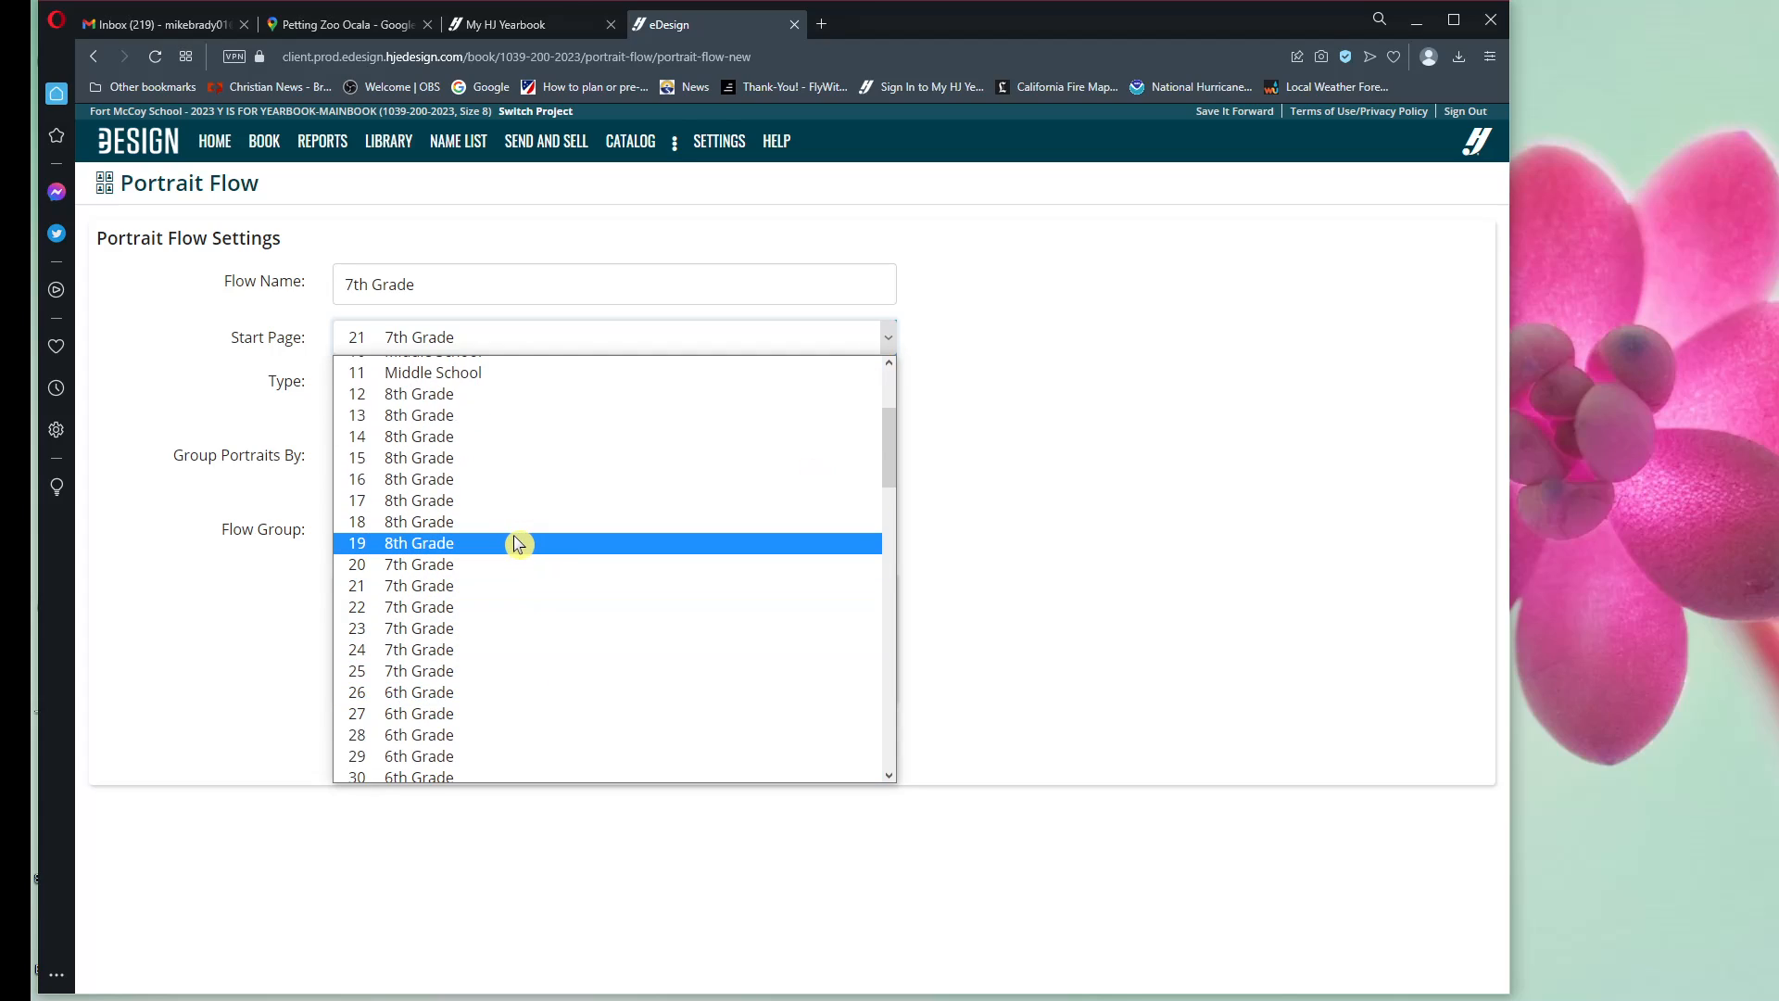
click(475, 593)
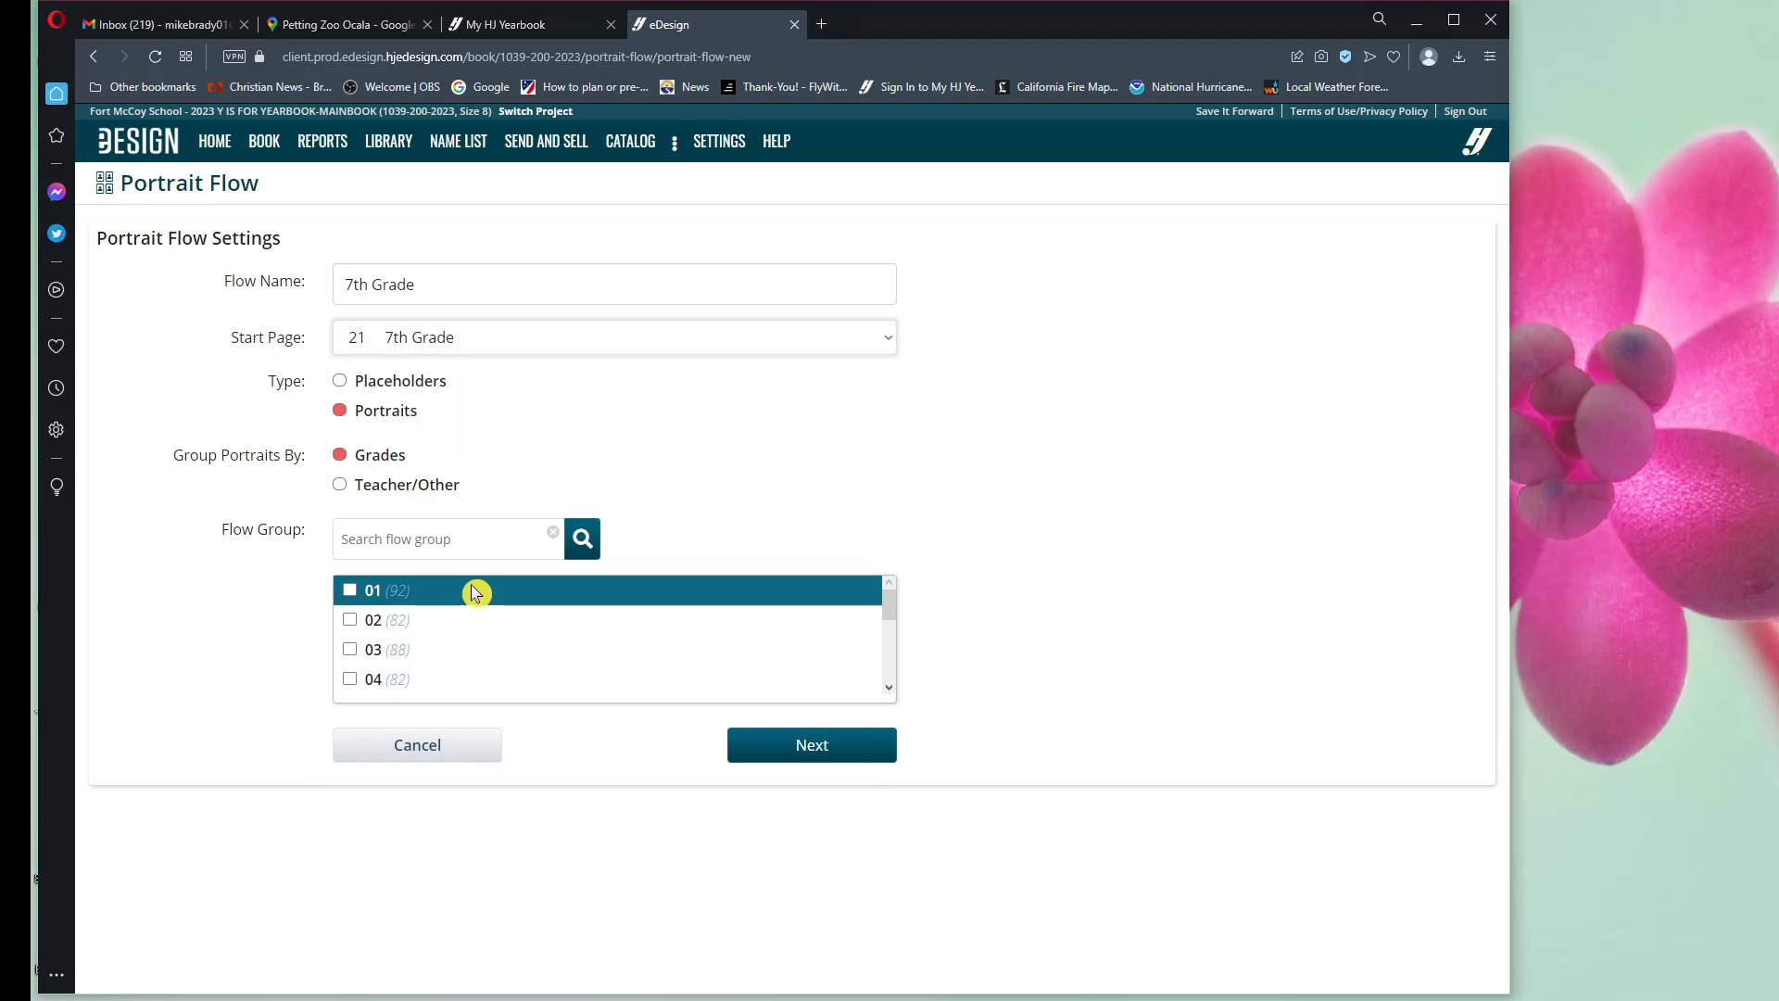
Step: Make the flow use 128 placeholders and set its layout's portrait size to 5 x 7
click(341, 383)
click(348, 456)
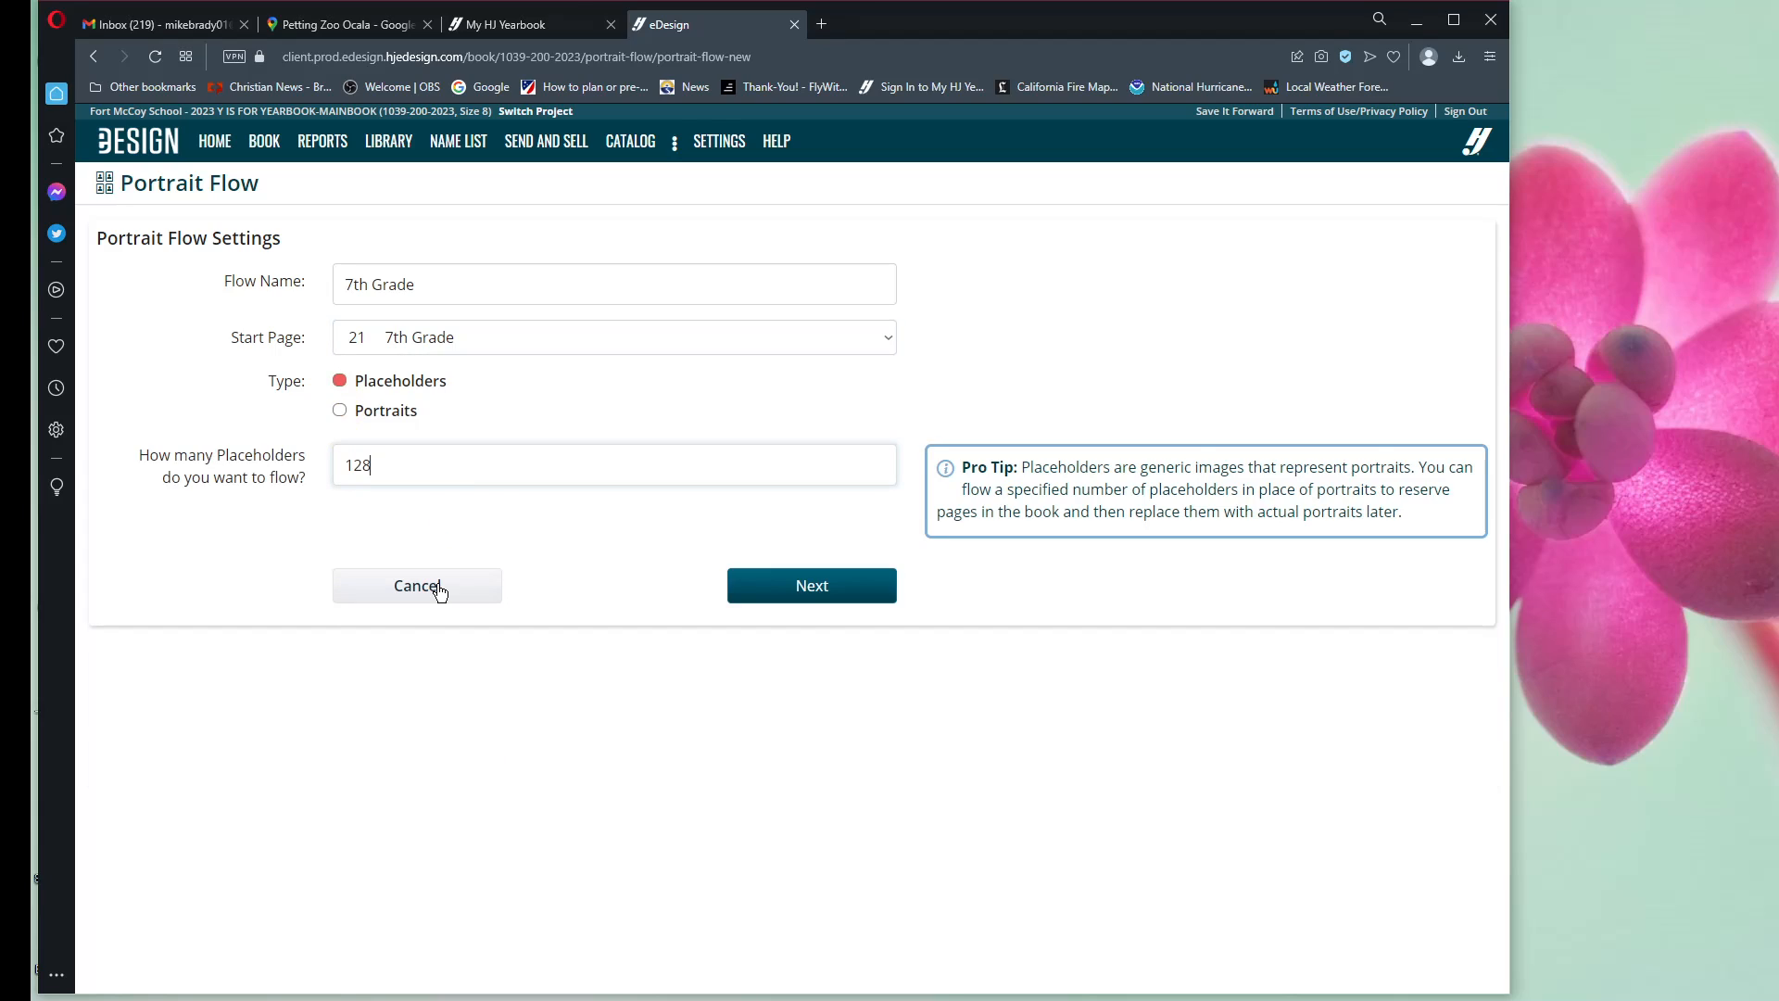
click(817, 586)
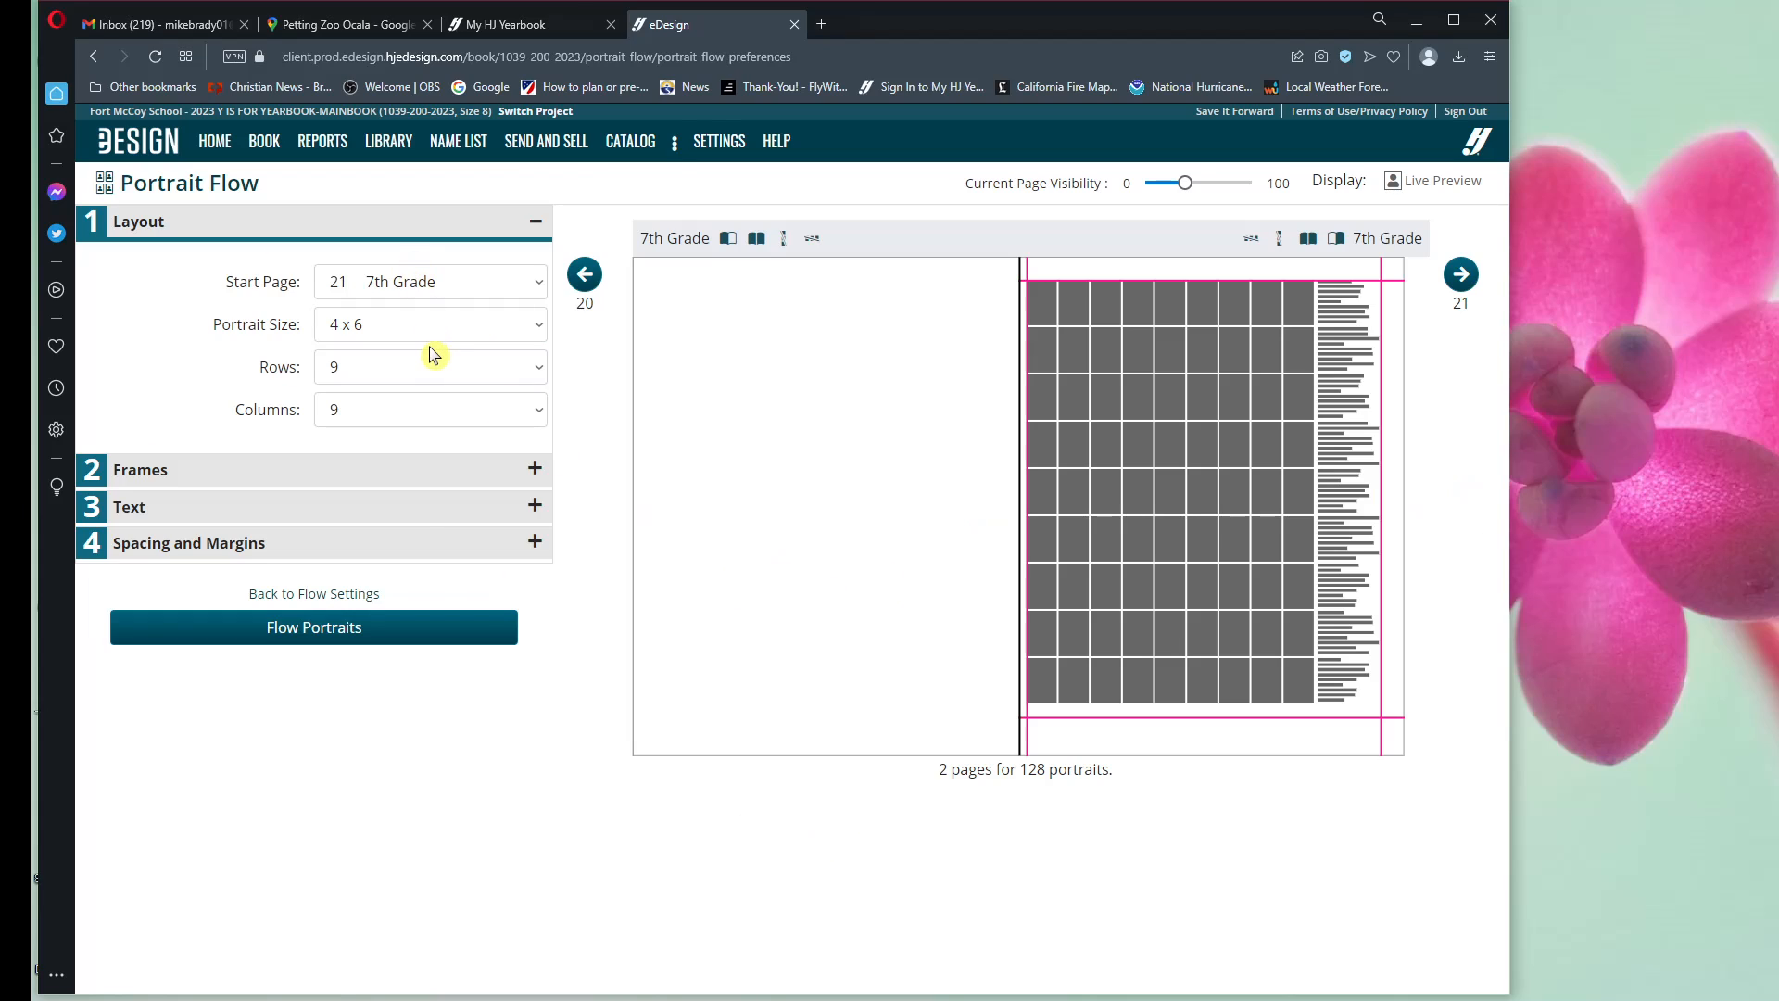
click(540, 329)
click(526, 380)
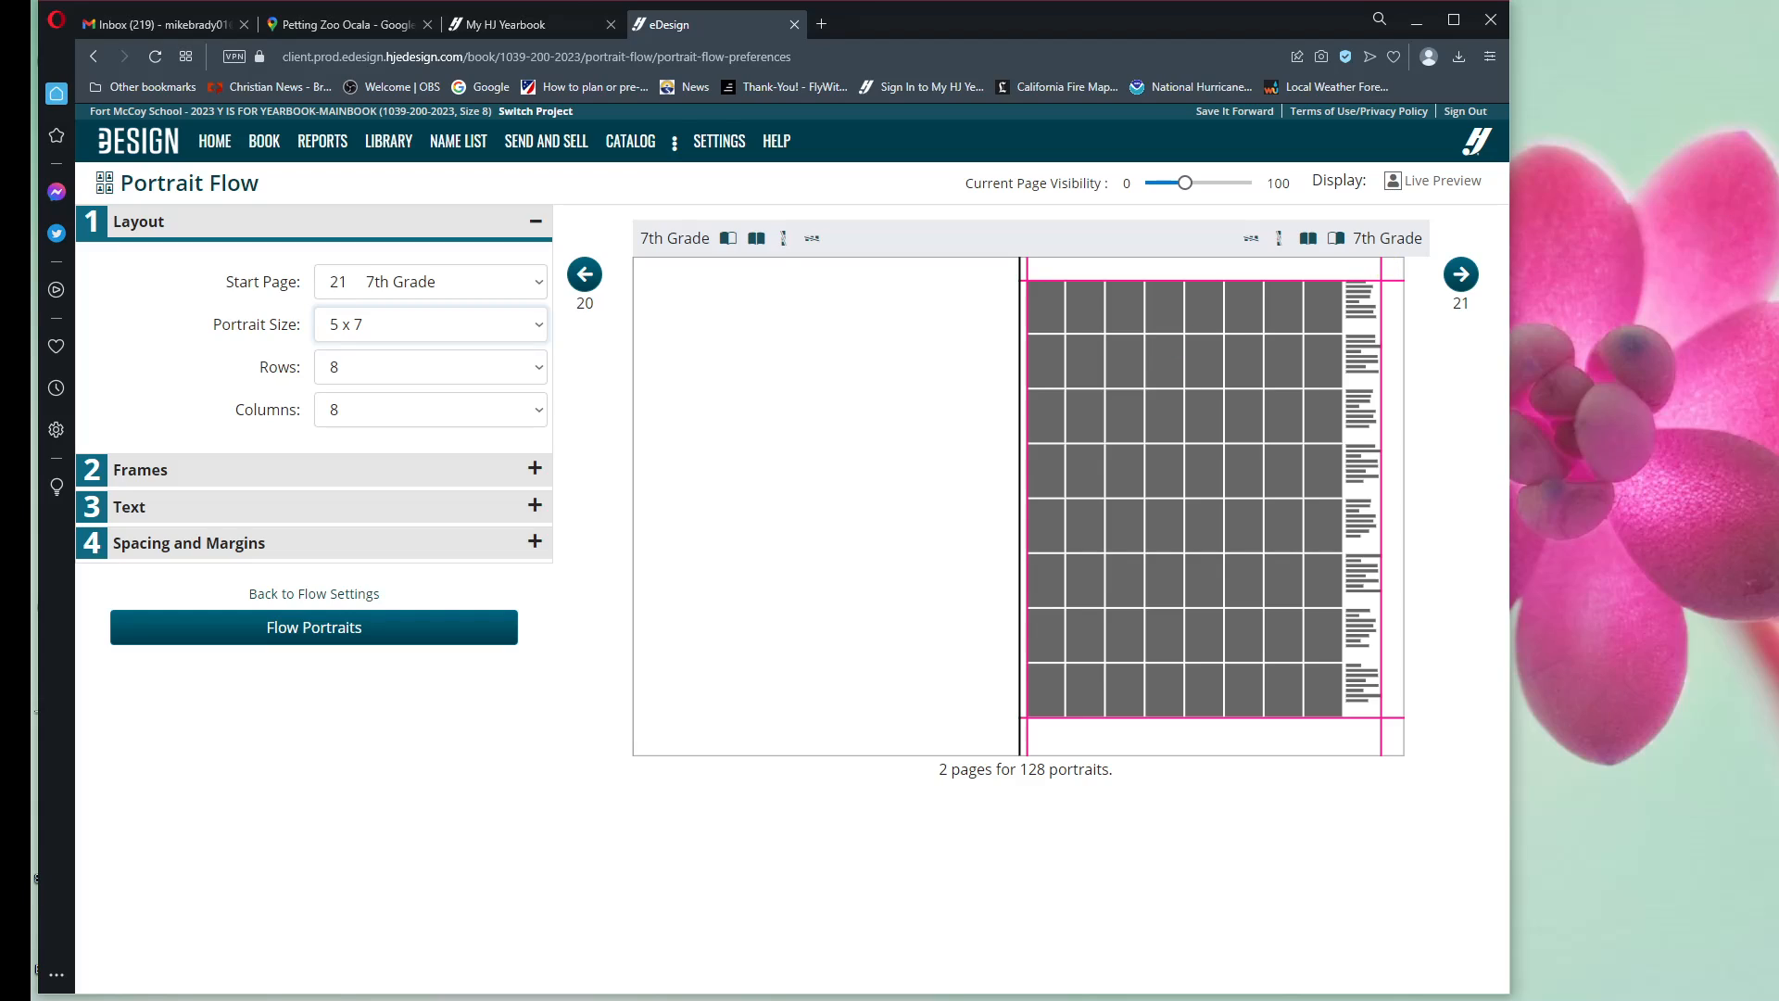
Step: Calculate 128 ÷ 64 in Calculator and check the flow's preview on the page 22–23 spread
key(super)
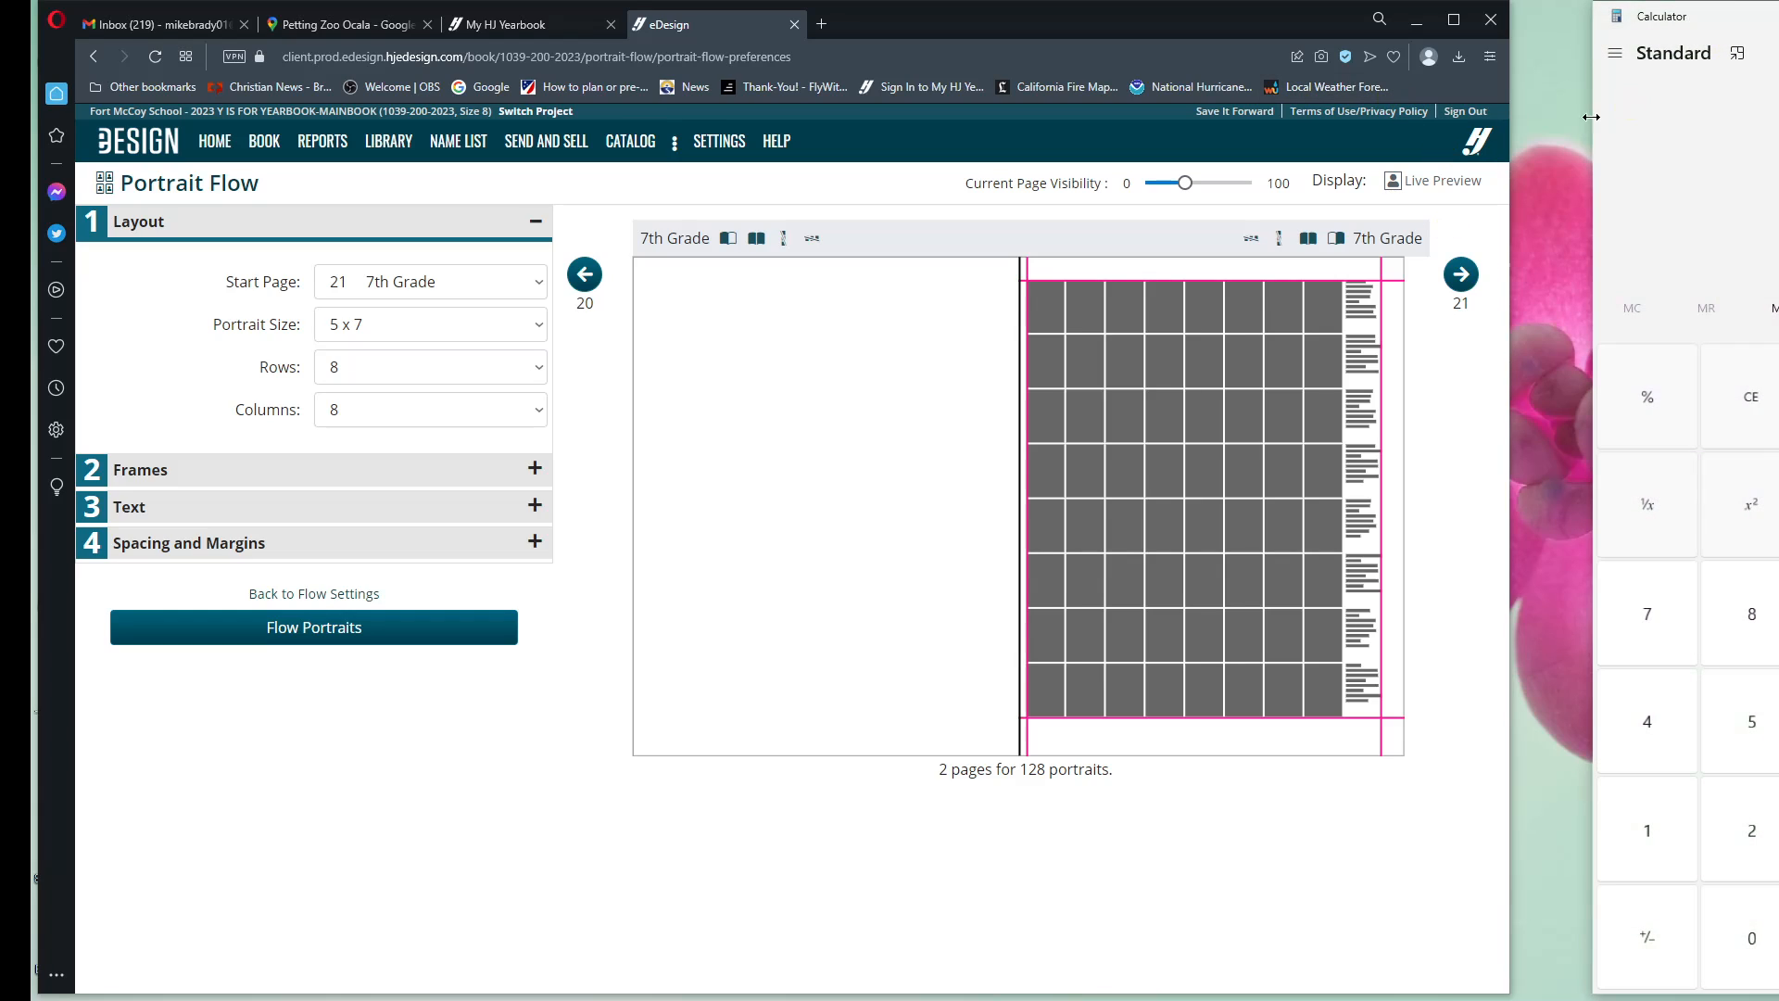
drag(1775, 16, 615, 97)
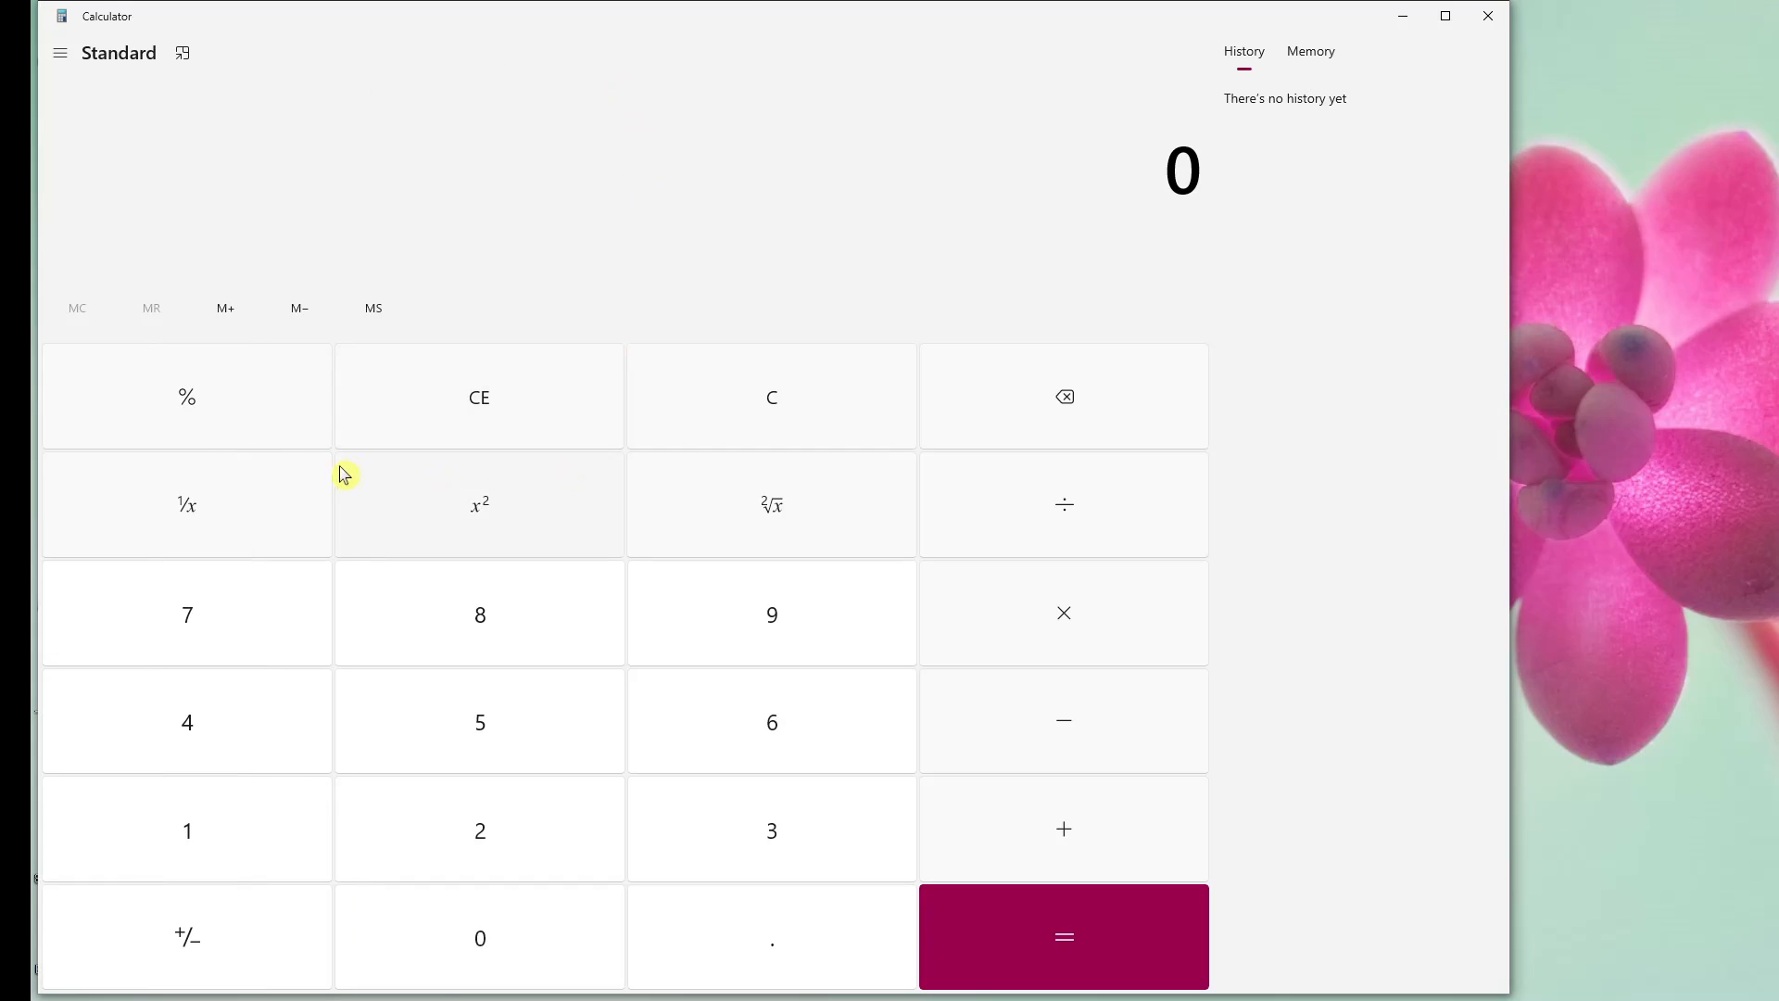
text(128 ÷ )
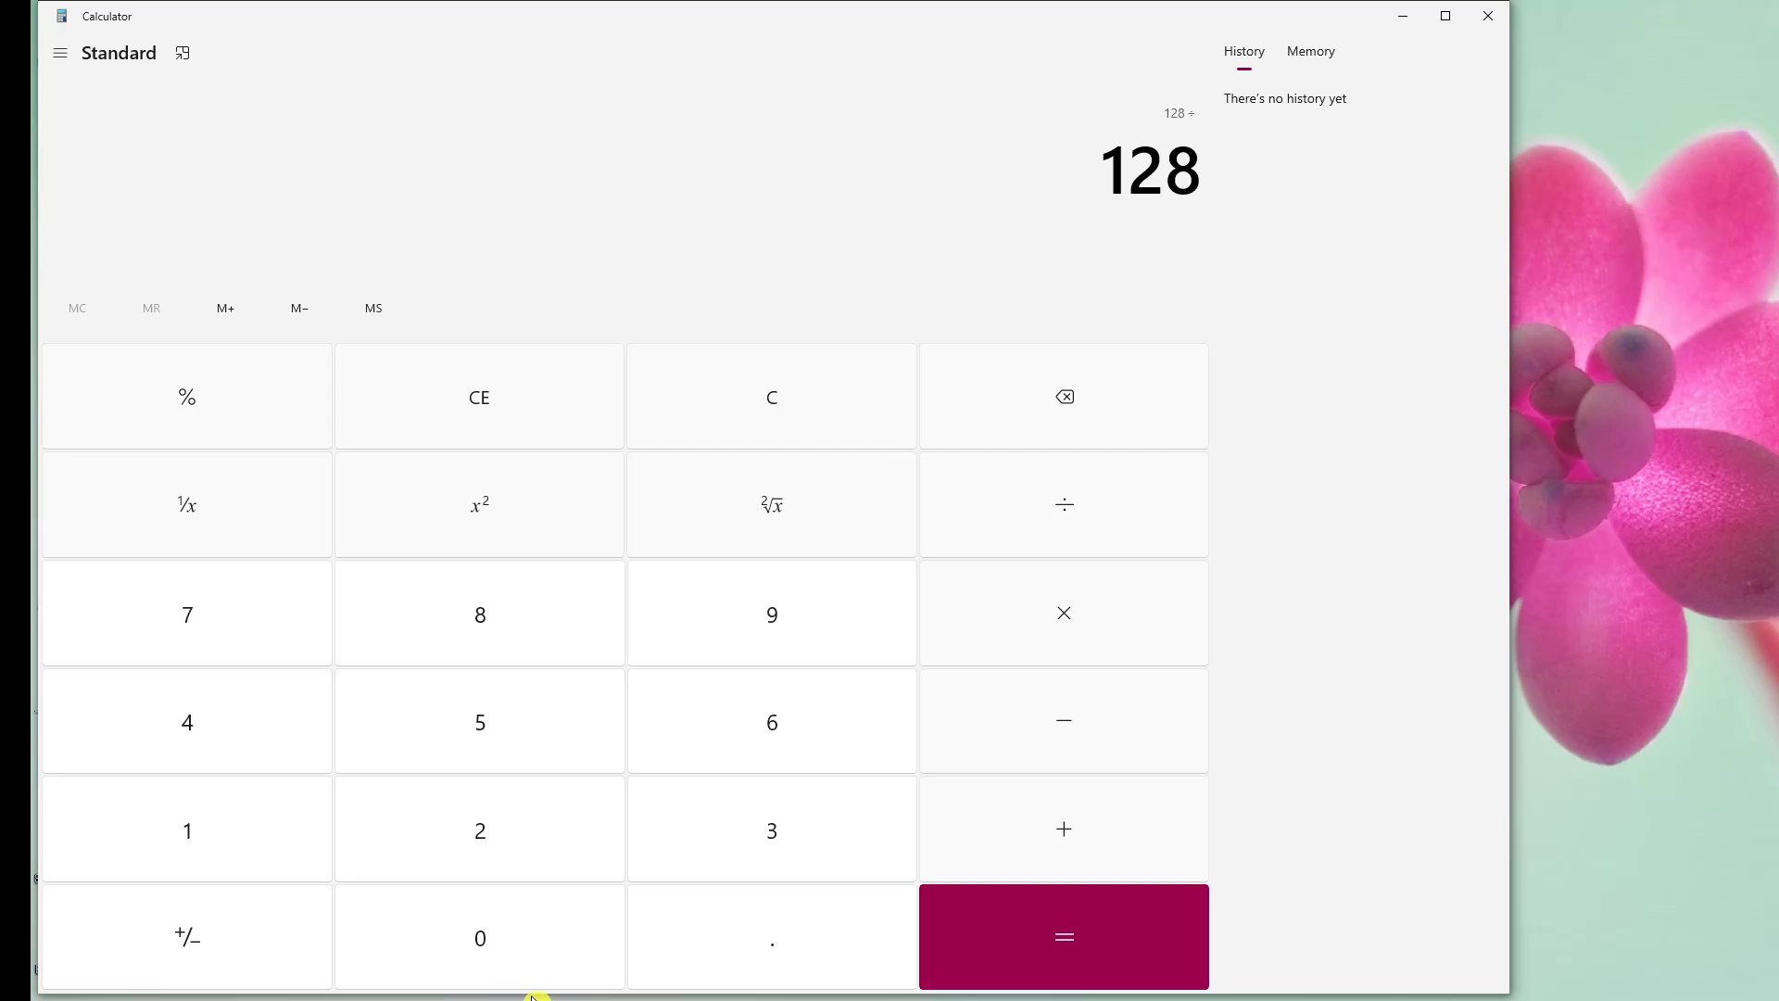
text(64)
key(Return)
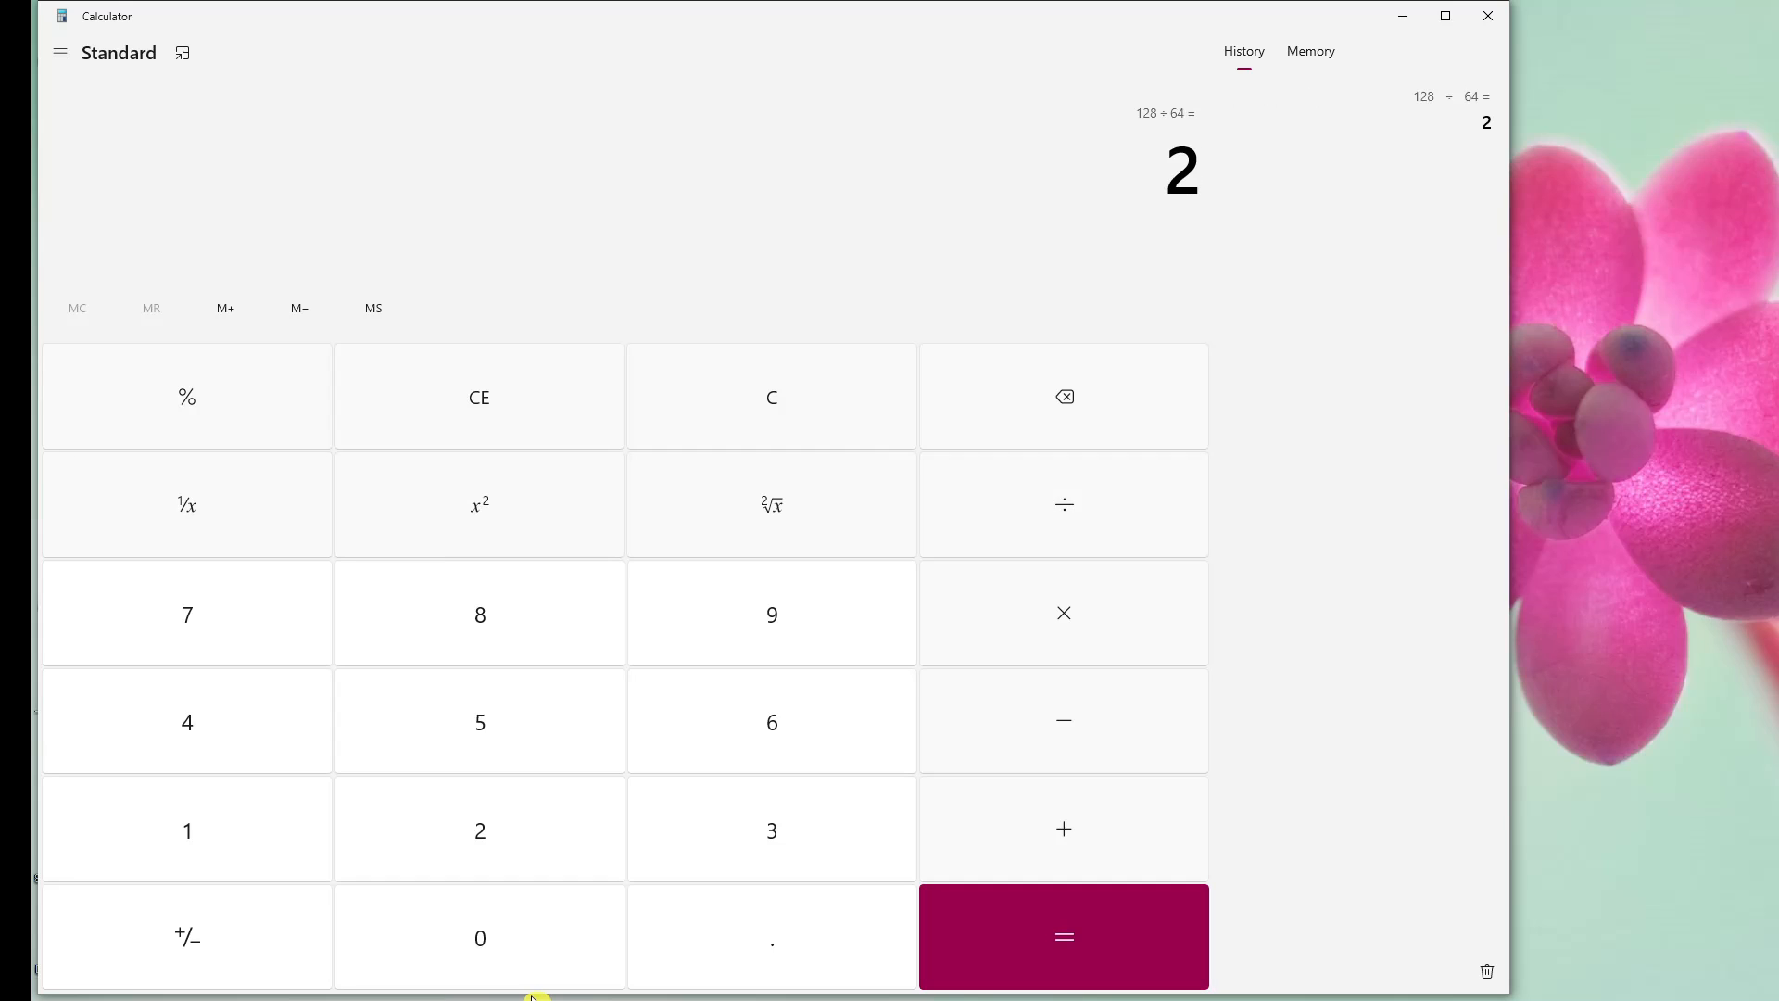
click(1401, 18)
click(1463, 276)
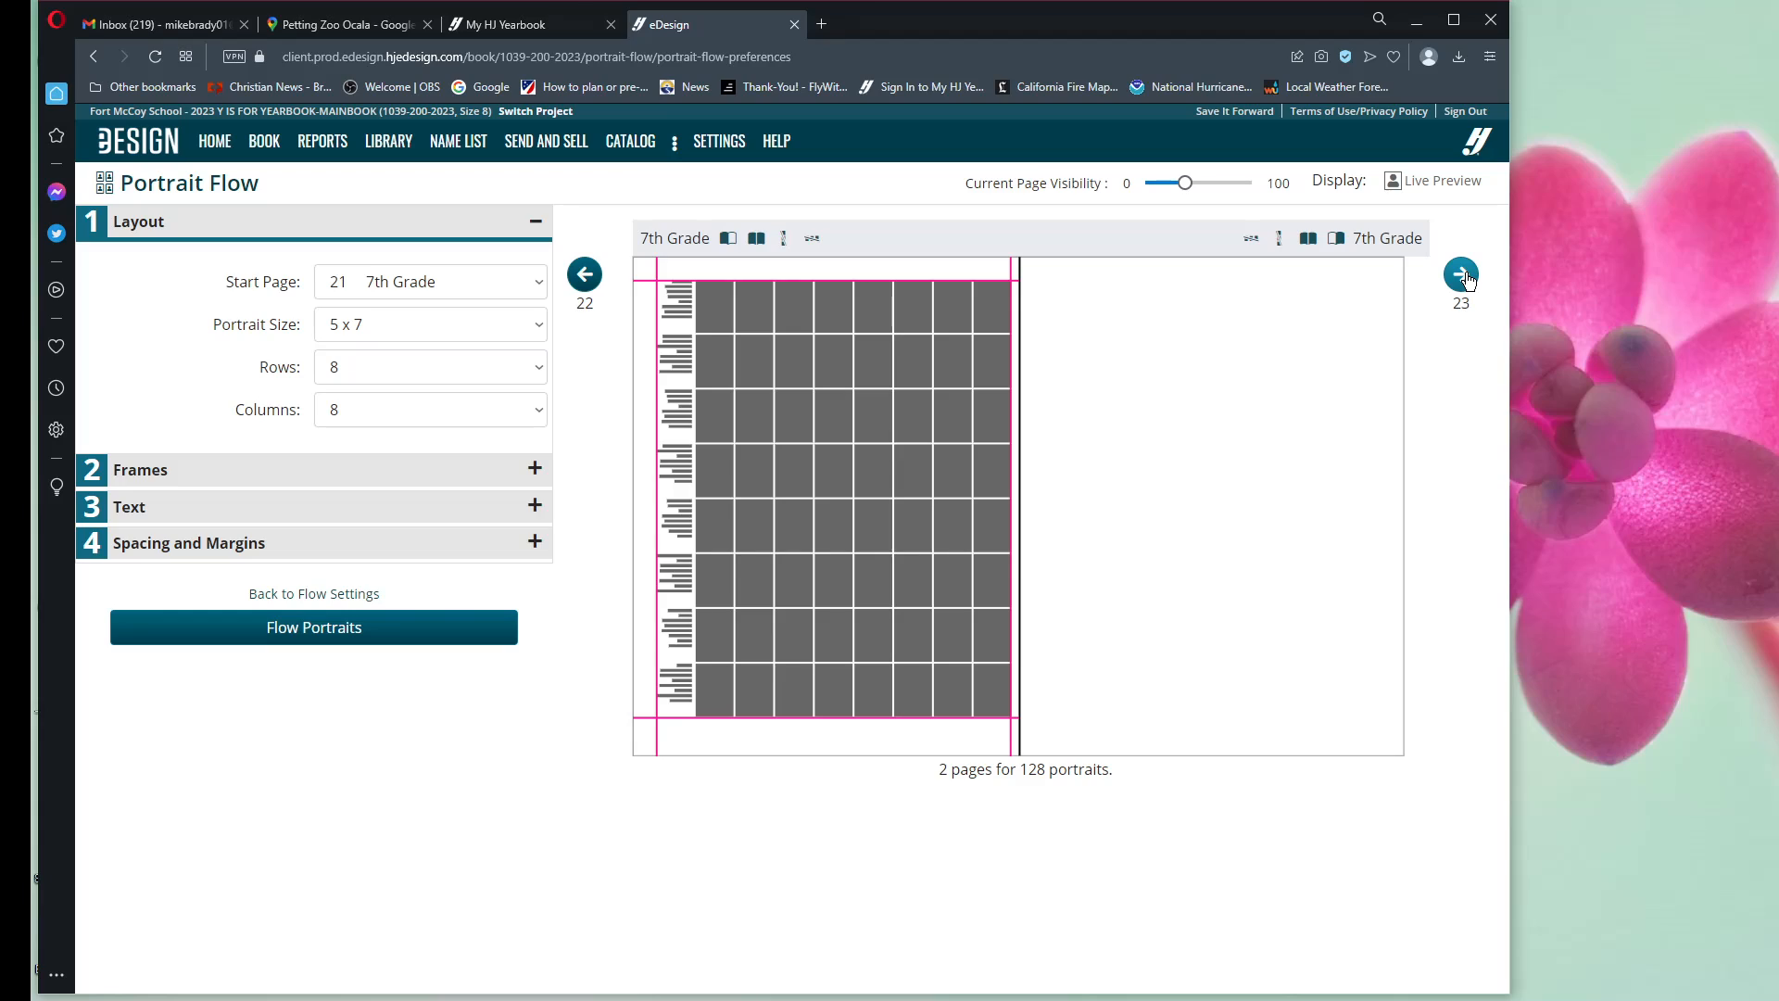
click(585, 275)
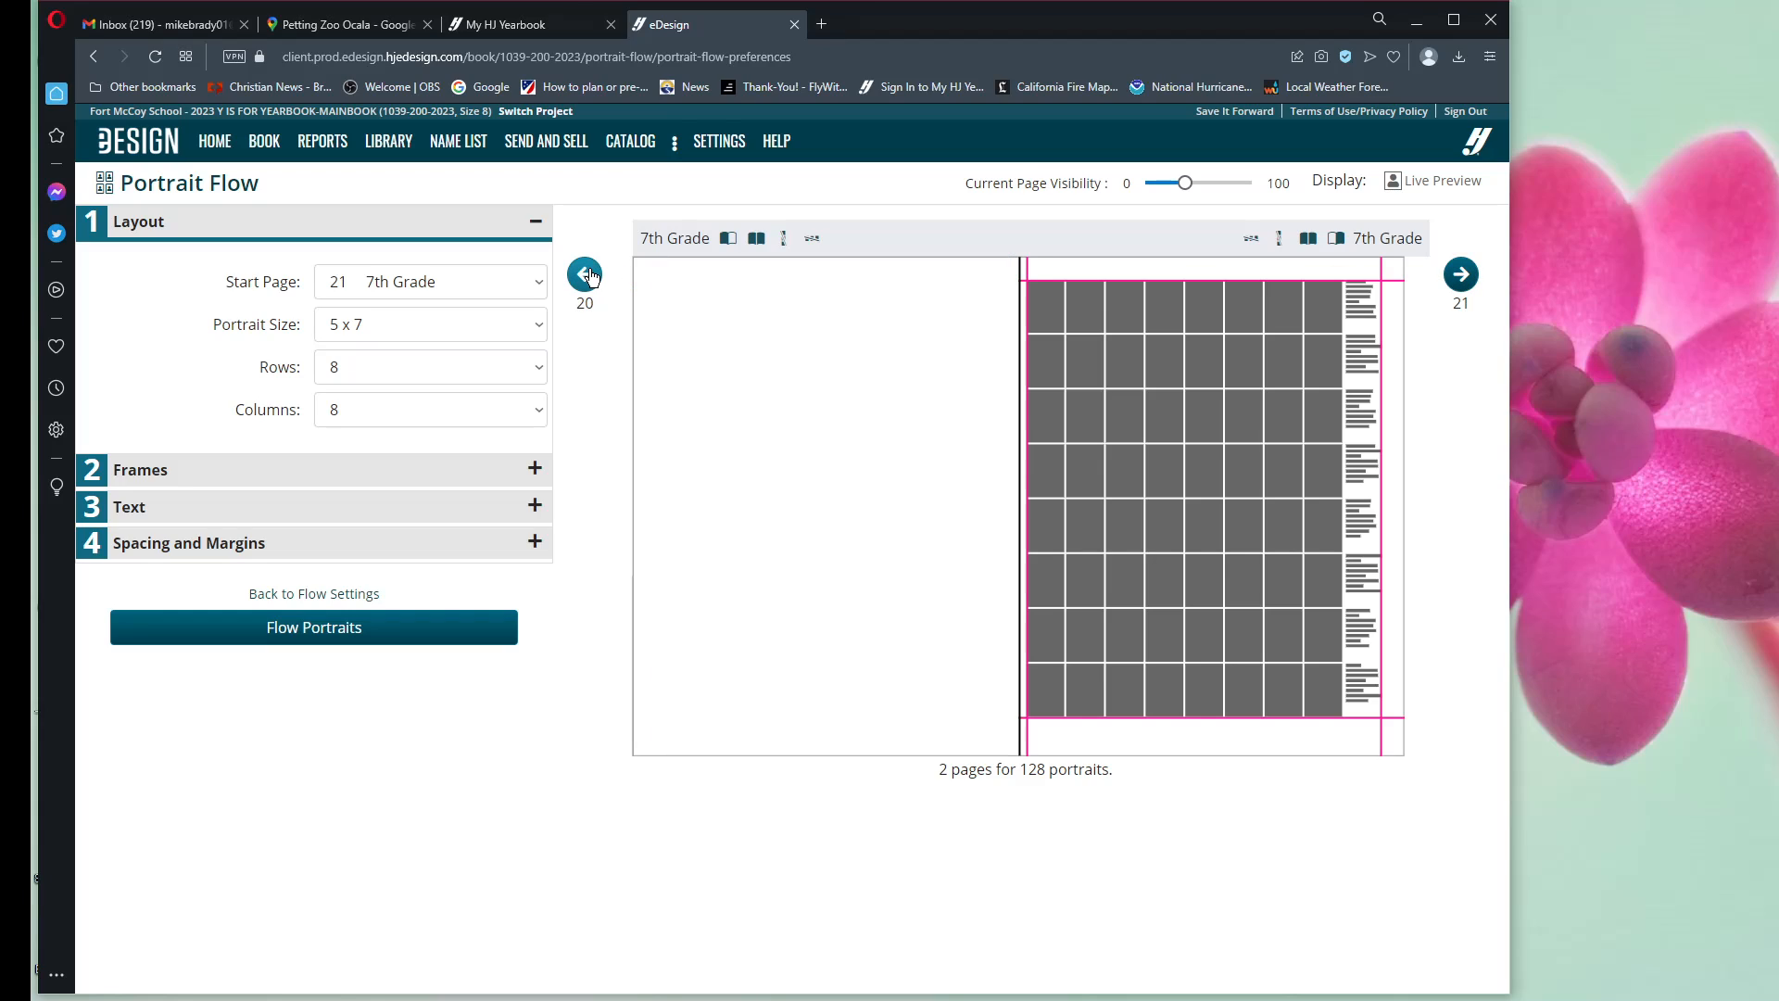
Step: Block out a space three portraits wide and two high on page 21, in columns 2–4 of rows 1–2
click(1088, 319)
click(1119, 312)
click(1158, 322)
click(1085, 360)
click(1123, 363)
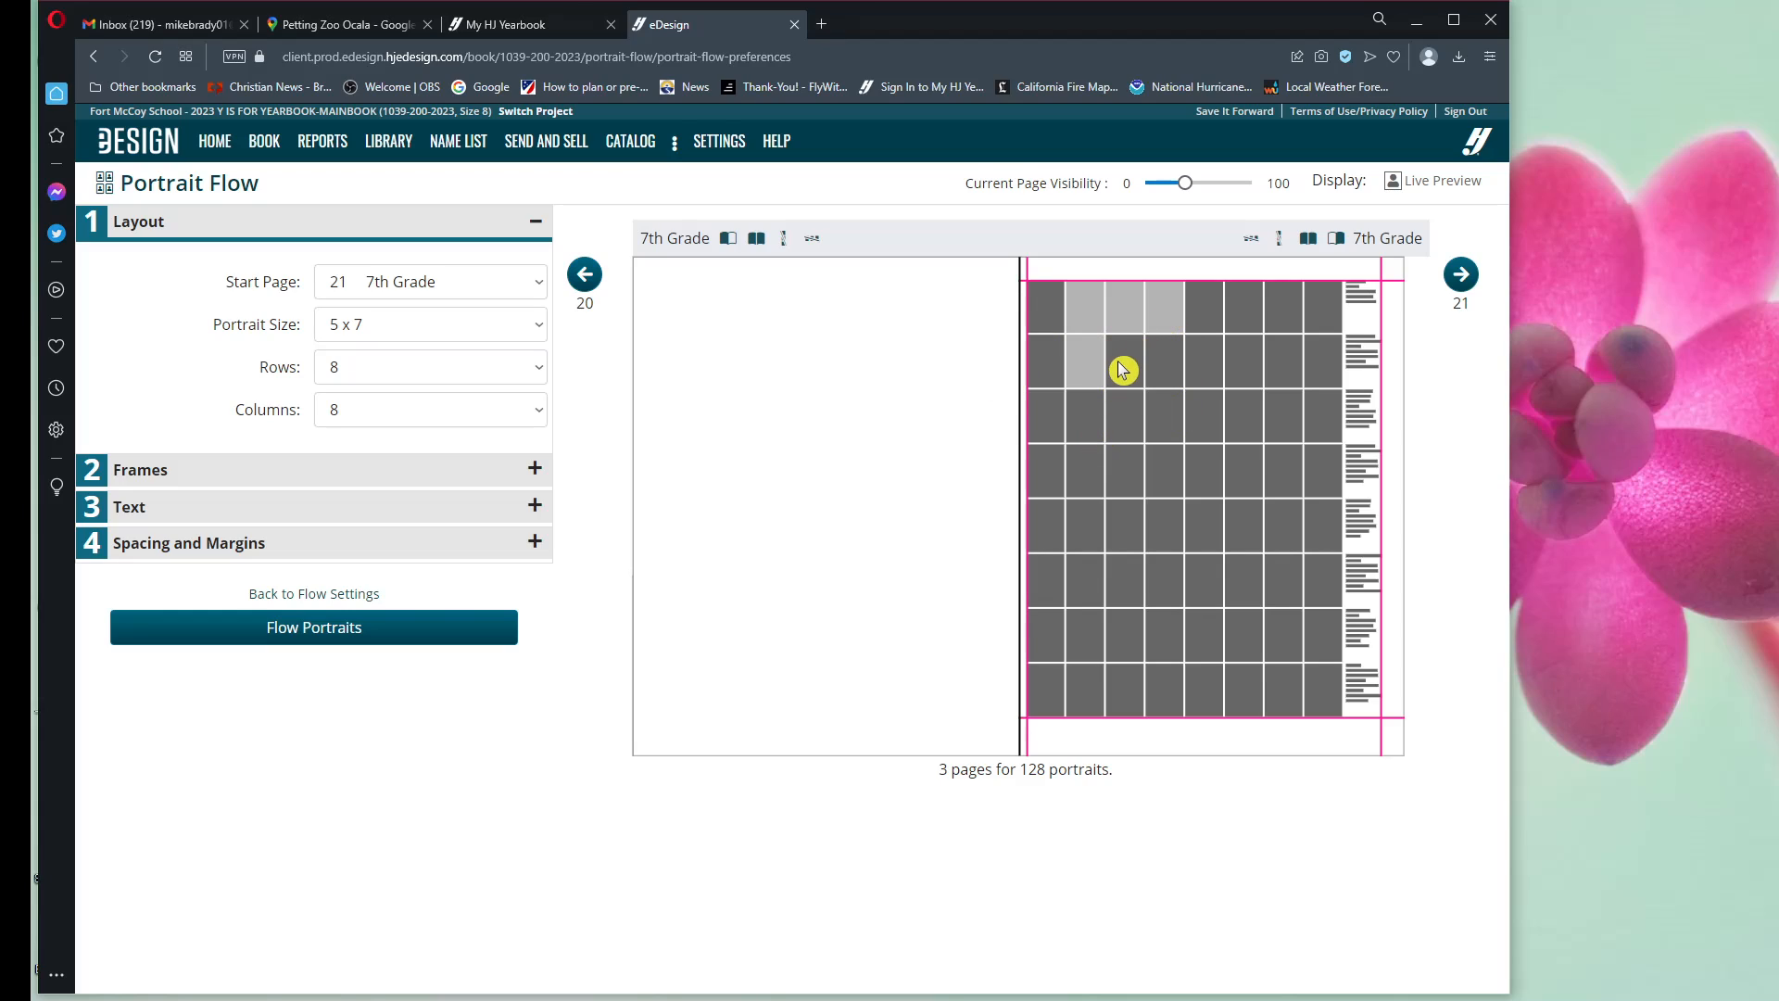
click(1159, 367)
Step: Block out a three-by-three portrait space on page 21, in columns 5–7 of rows 4–6
click(1204, 477)
click(1242, 472)
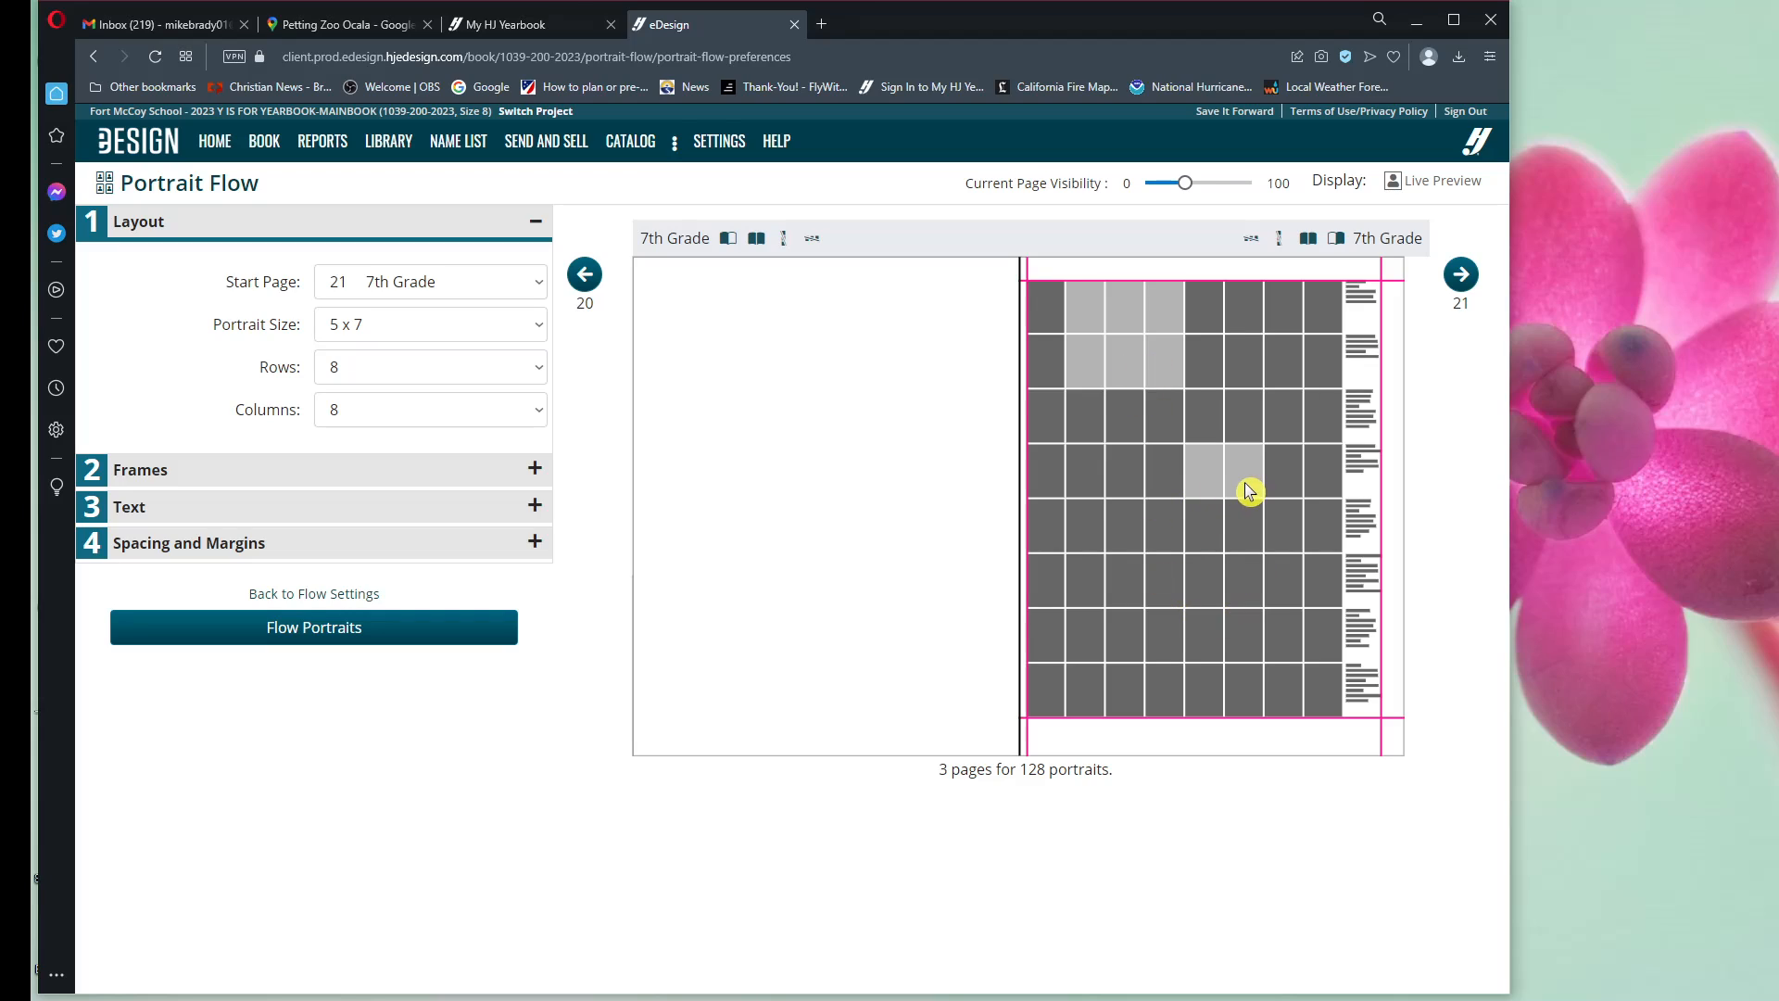
click(1283, 474)
click(1210, 538)
click(1237, 534)
click(1286, 528)
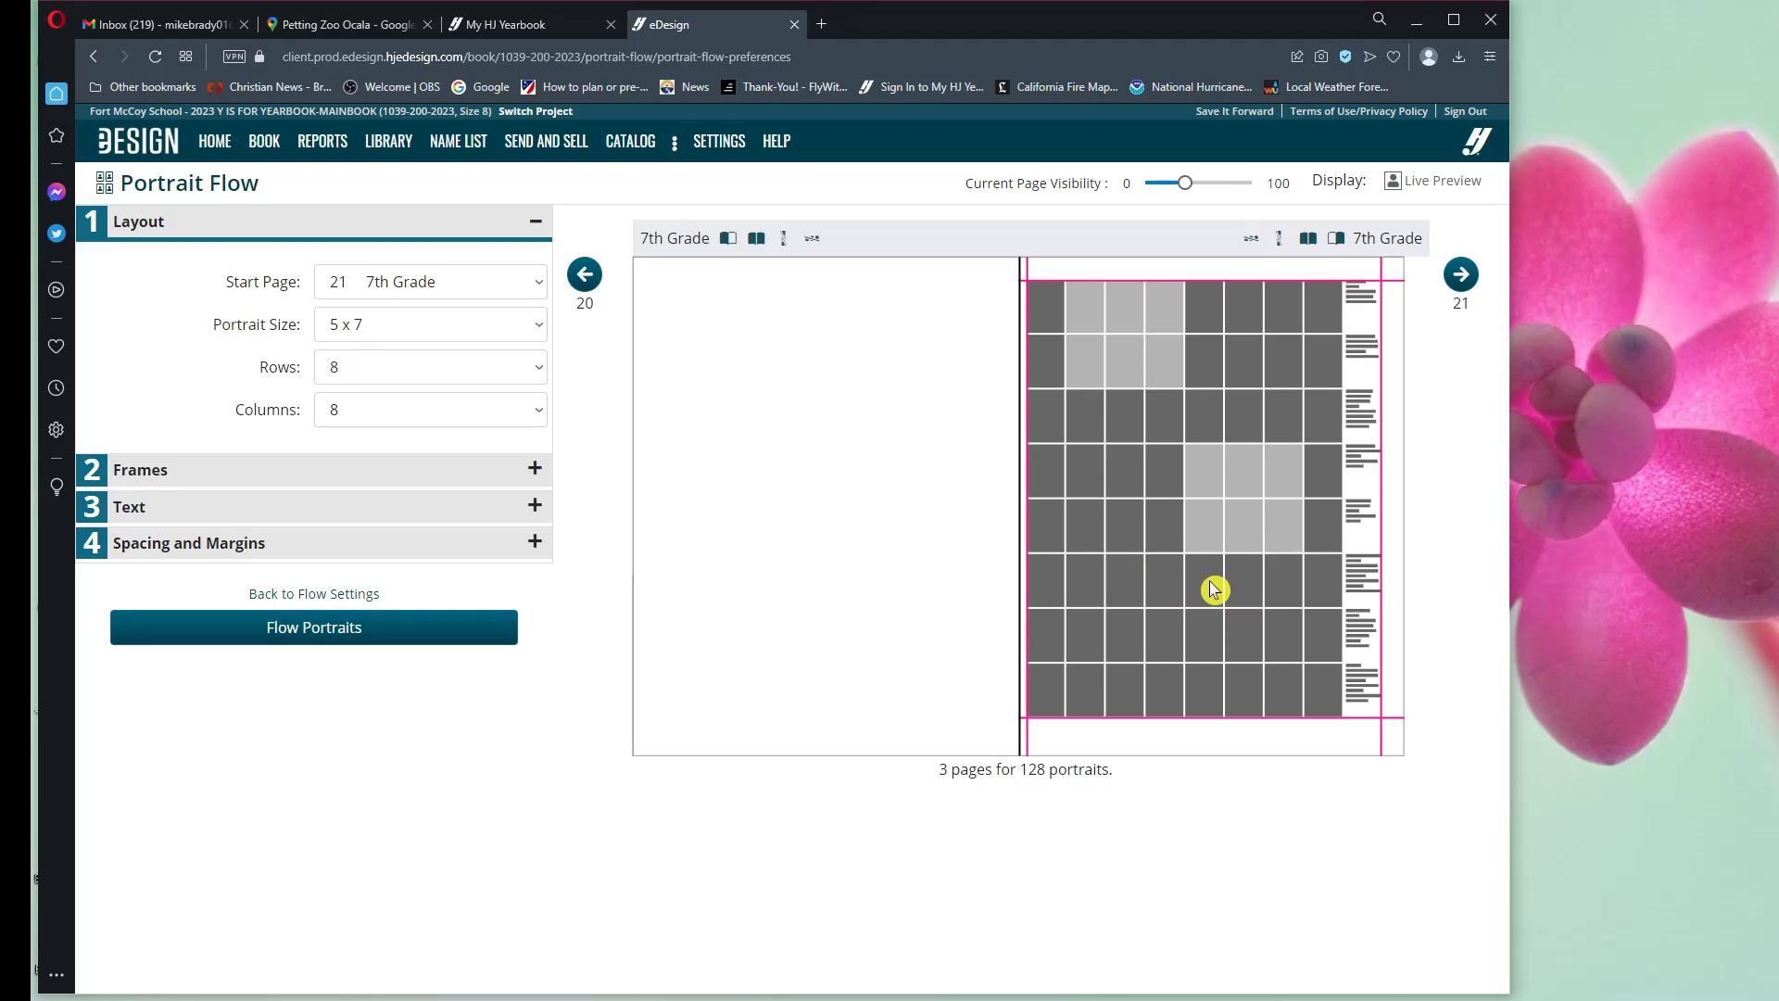
click(1212, 586)
click(1238, 583)
click(1284, 592)
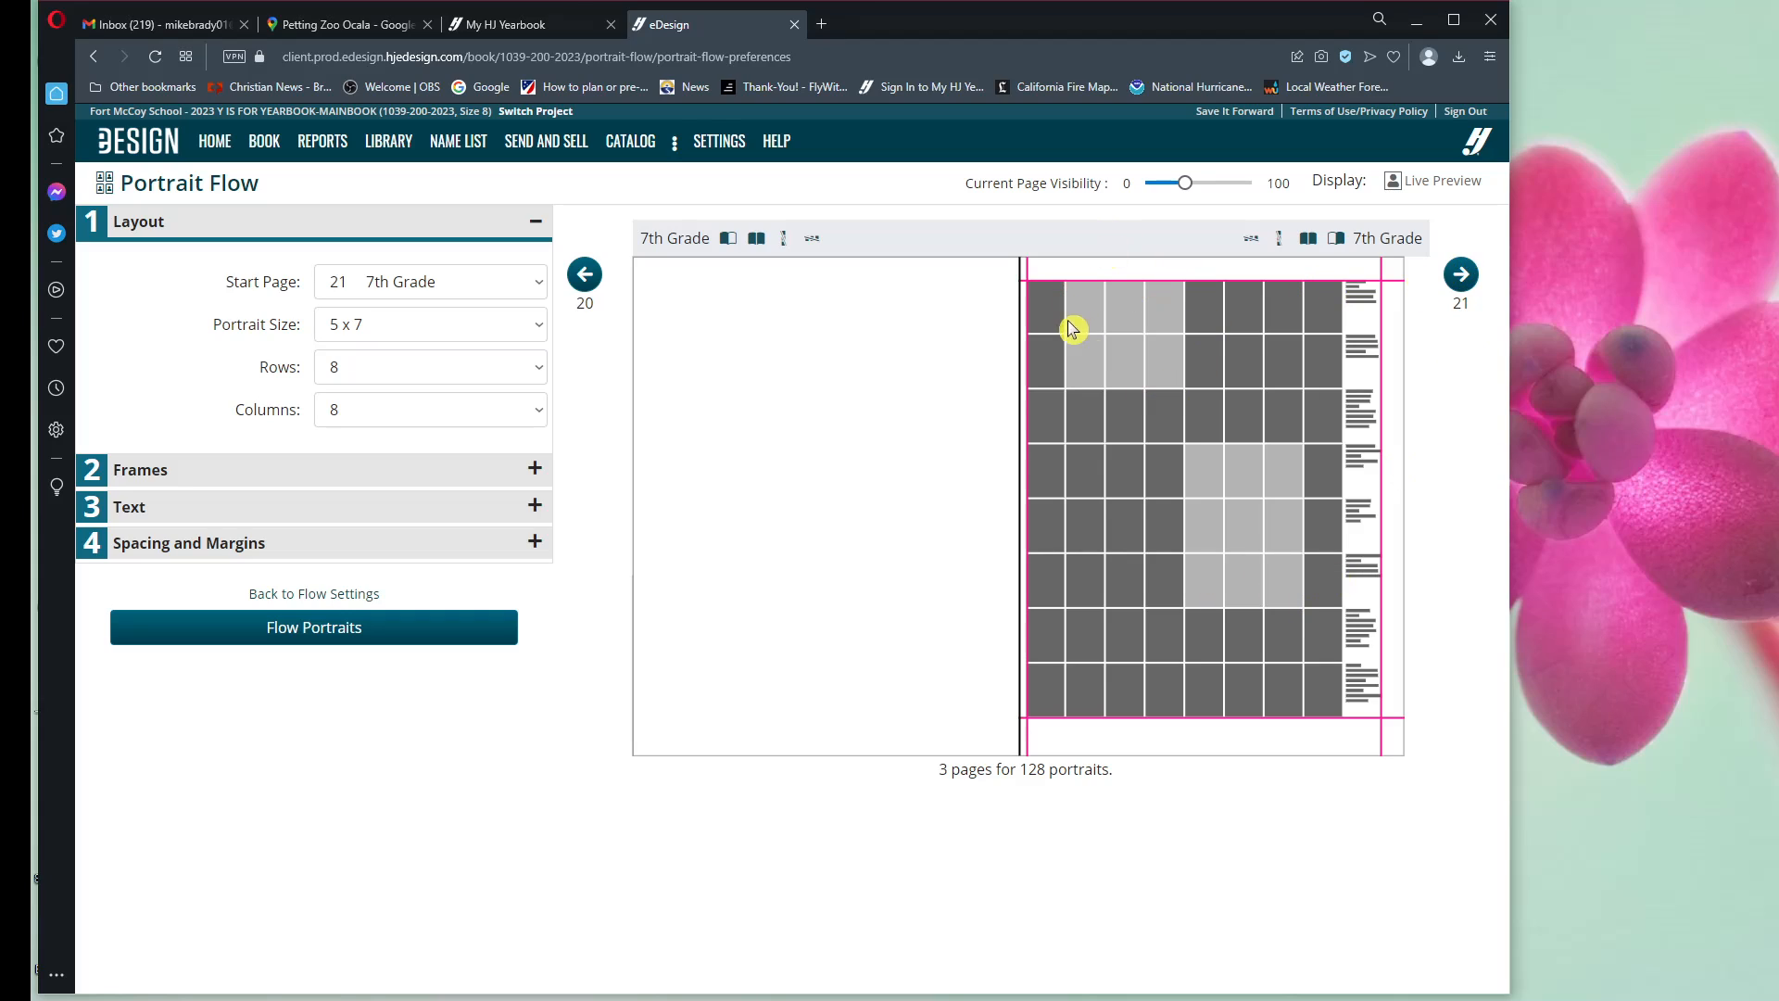
Step: Block out a four-by-four space in columns 3–6, rows 3–6 of page 22 and a three-by-two space in columns 3–5, rows 2–3 of page 23
click(1462, 276)
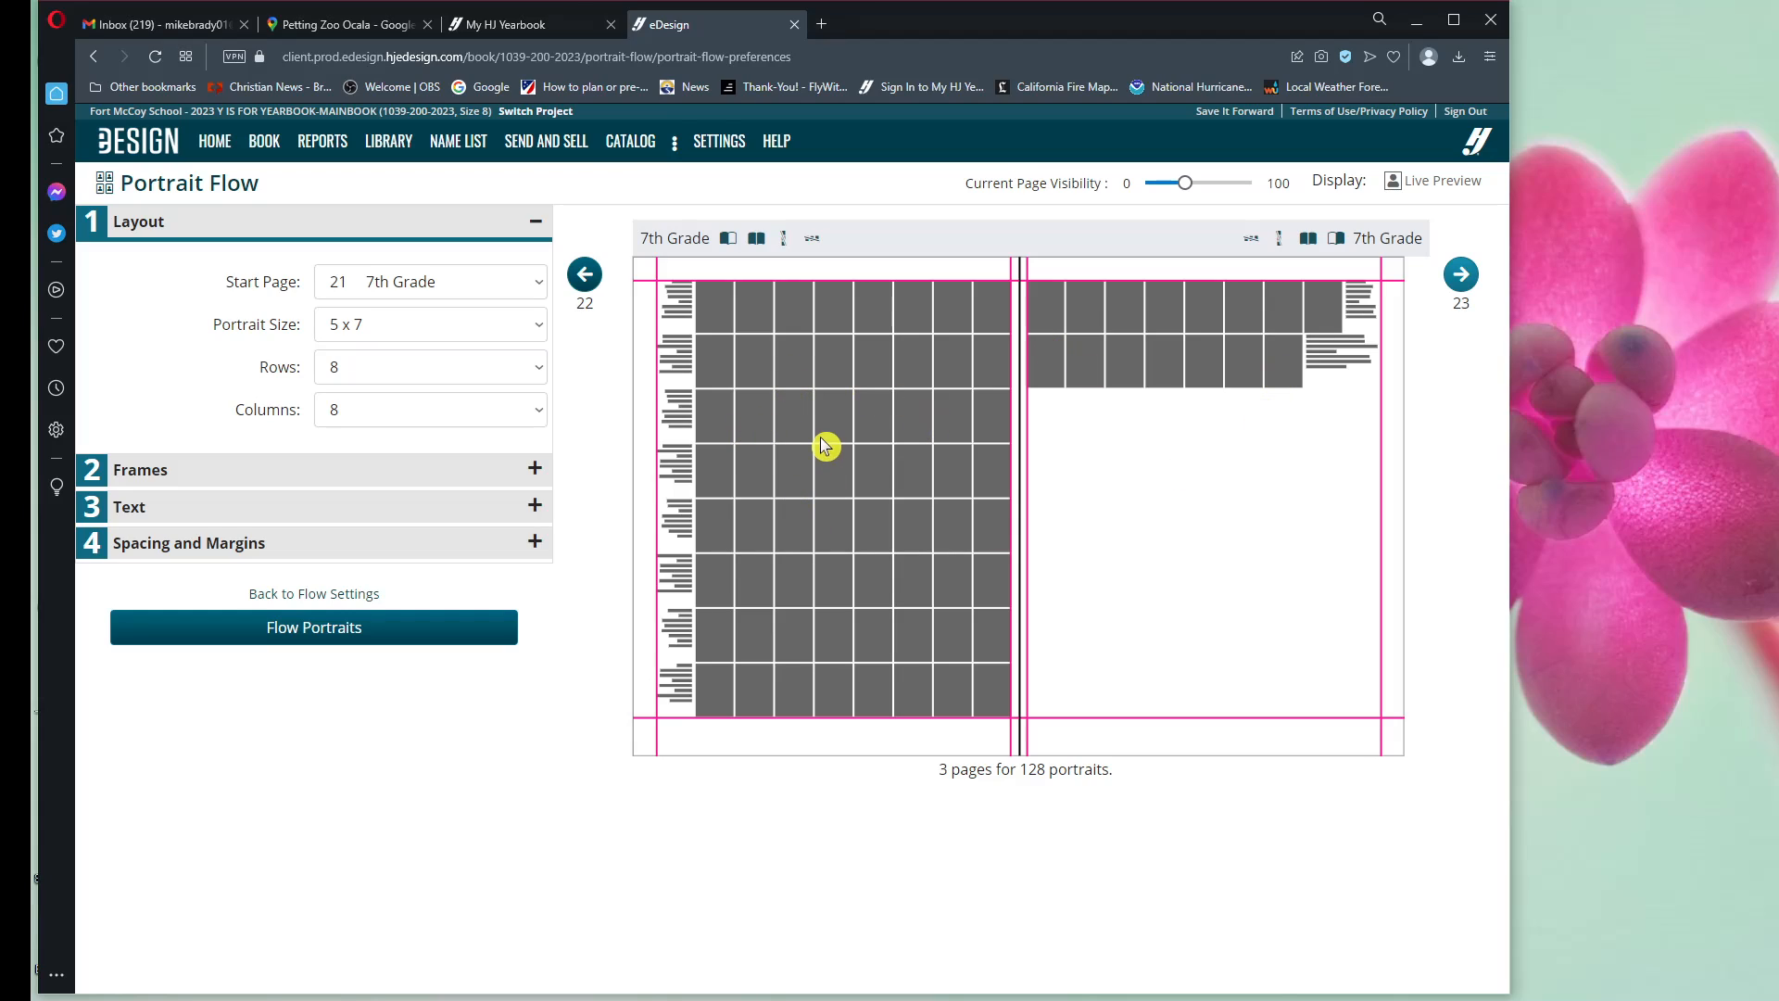
drag(794, 422, 913, 659)
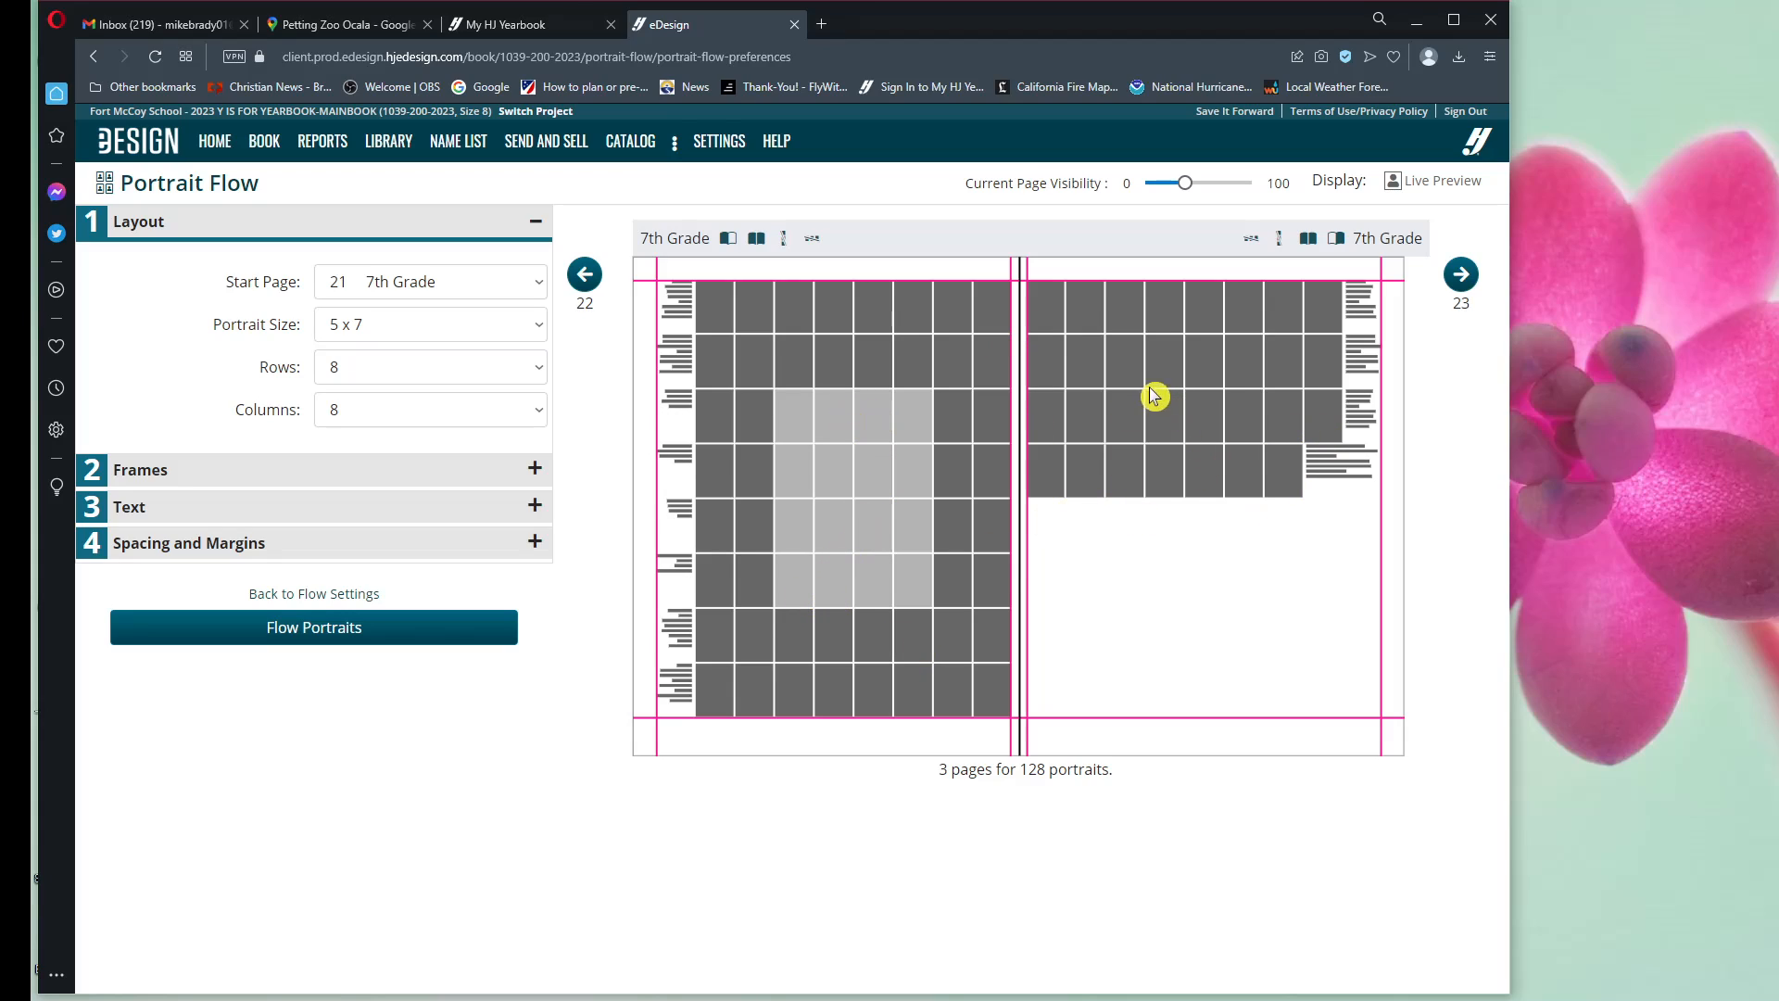
drag(1131, 350, 1196, 365)
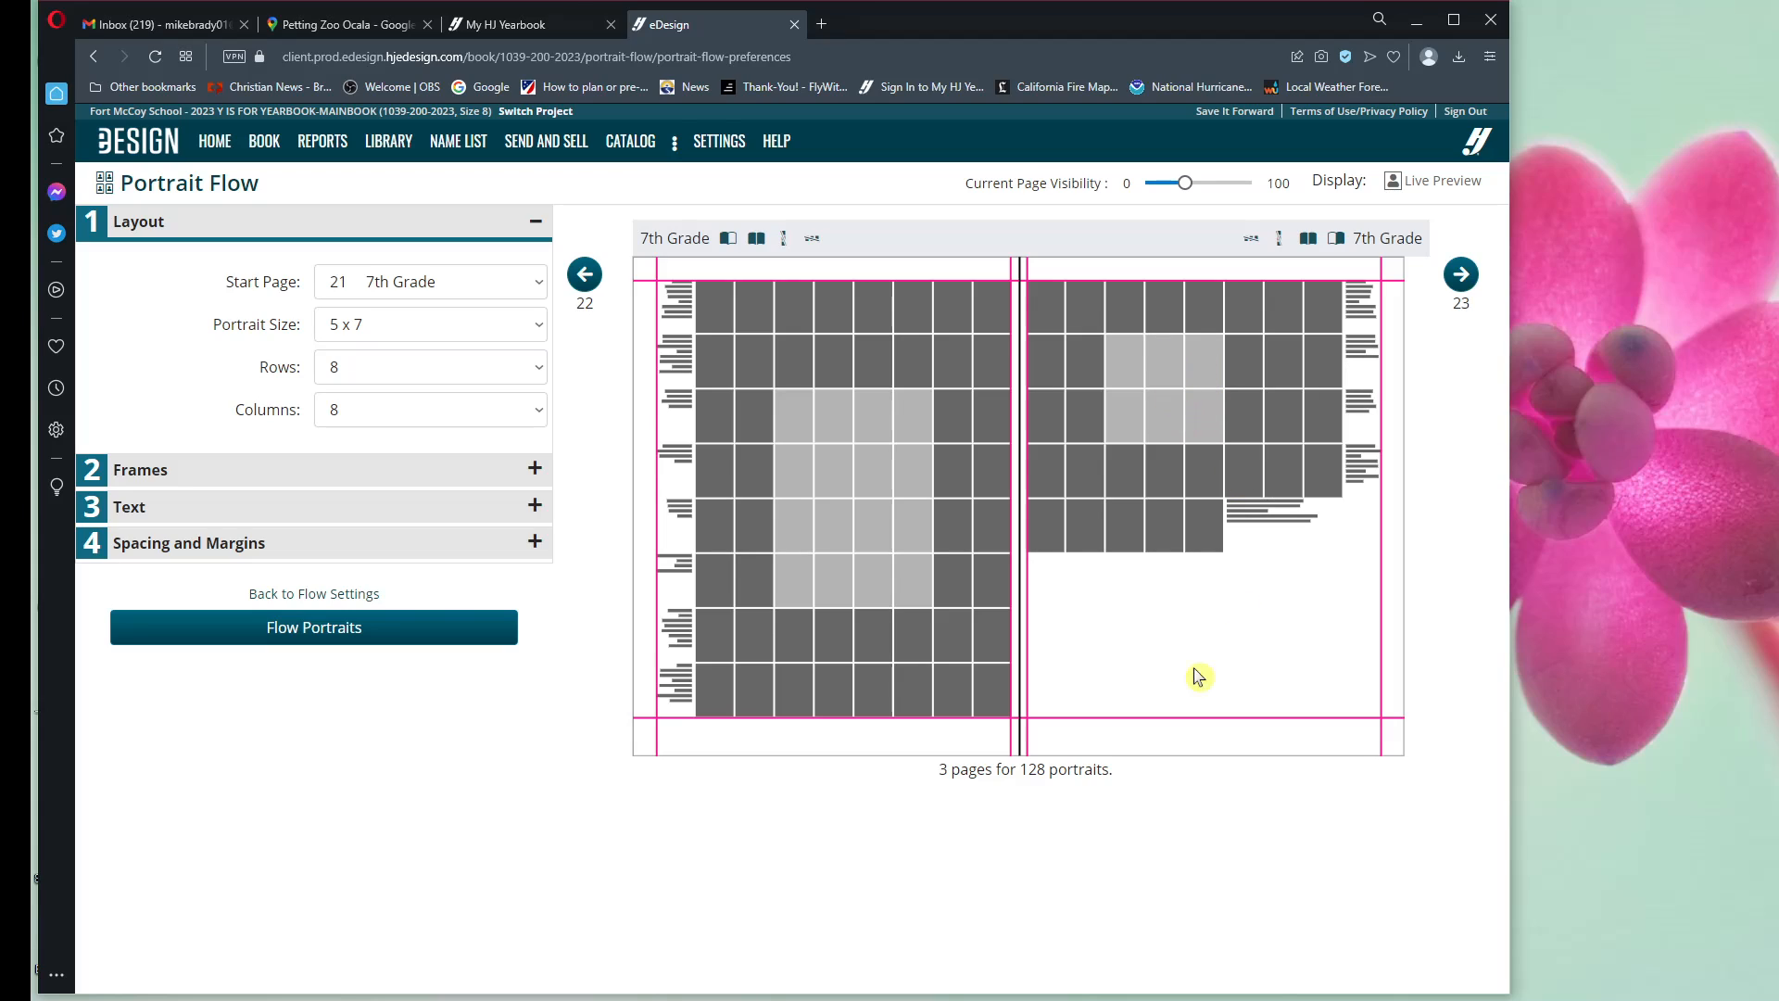
Step: Block out a two-by-two space in page 22's upper inner corner, plus columns 6–7, rows 4–5 and columns 1–3, rows 5–6 on page 23
drag(973, 315, 985, 361)
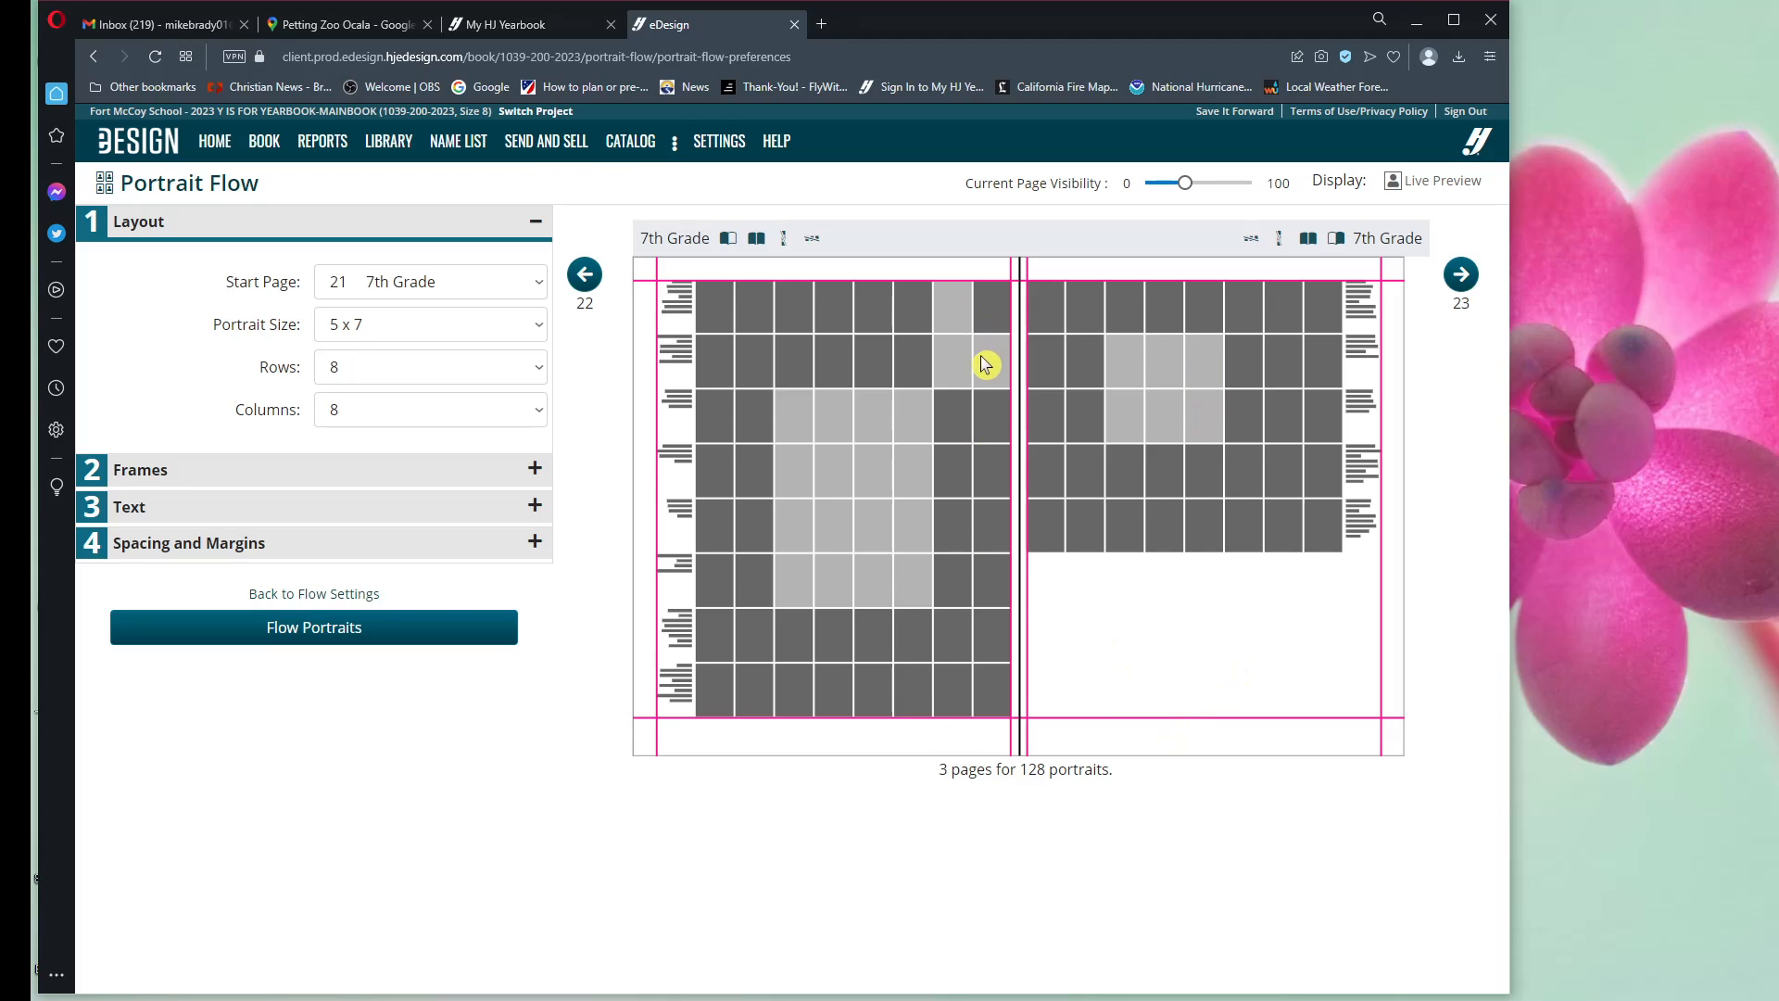
mouse_move(1255, 537)
mouse_down()
mouse_move(1247, 496)
mouse_move(1277, 519)
mouse_up()
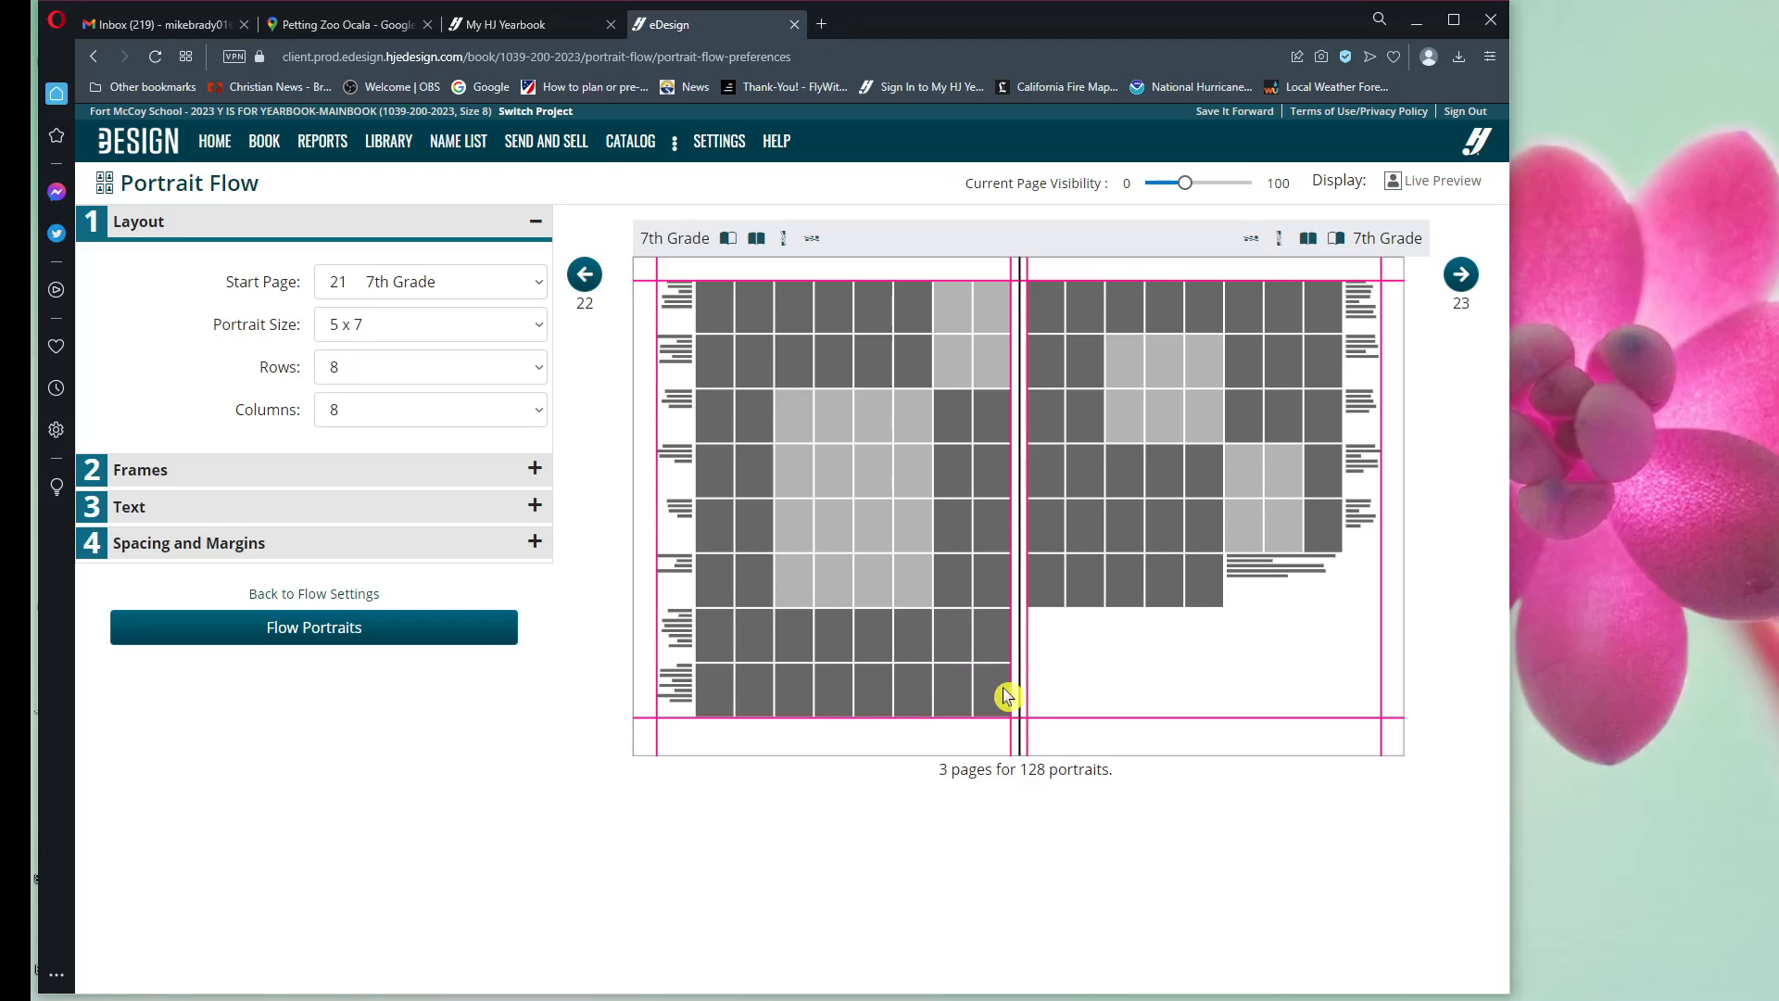
drag(1089, 568, 1130, 582)
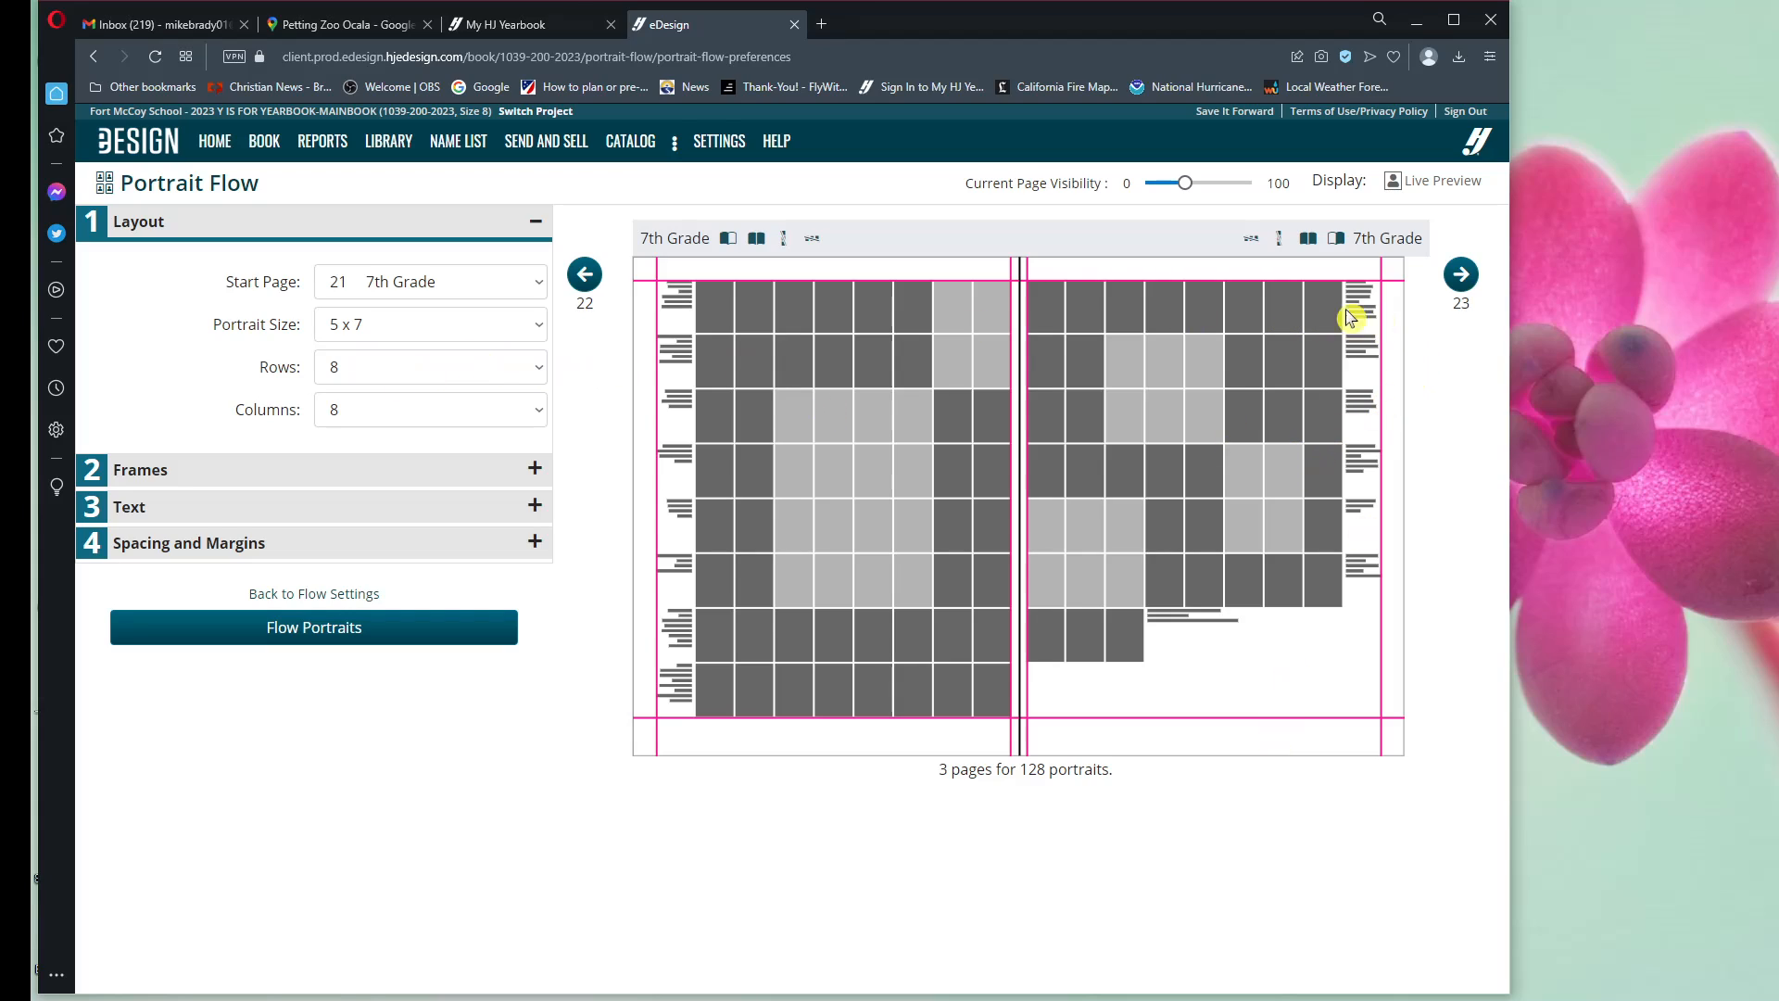
click(585, 275)
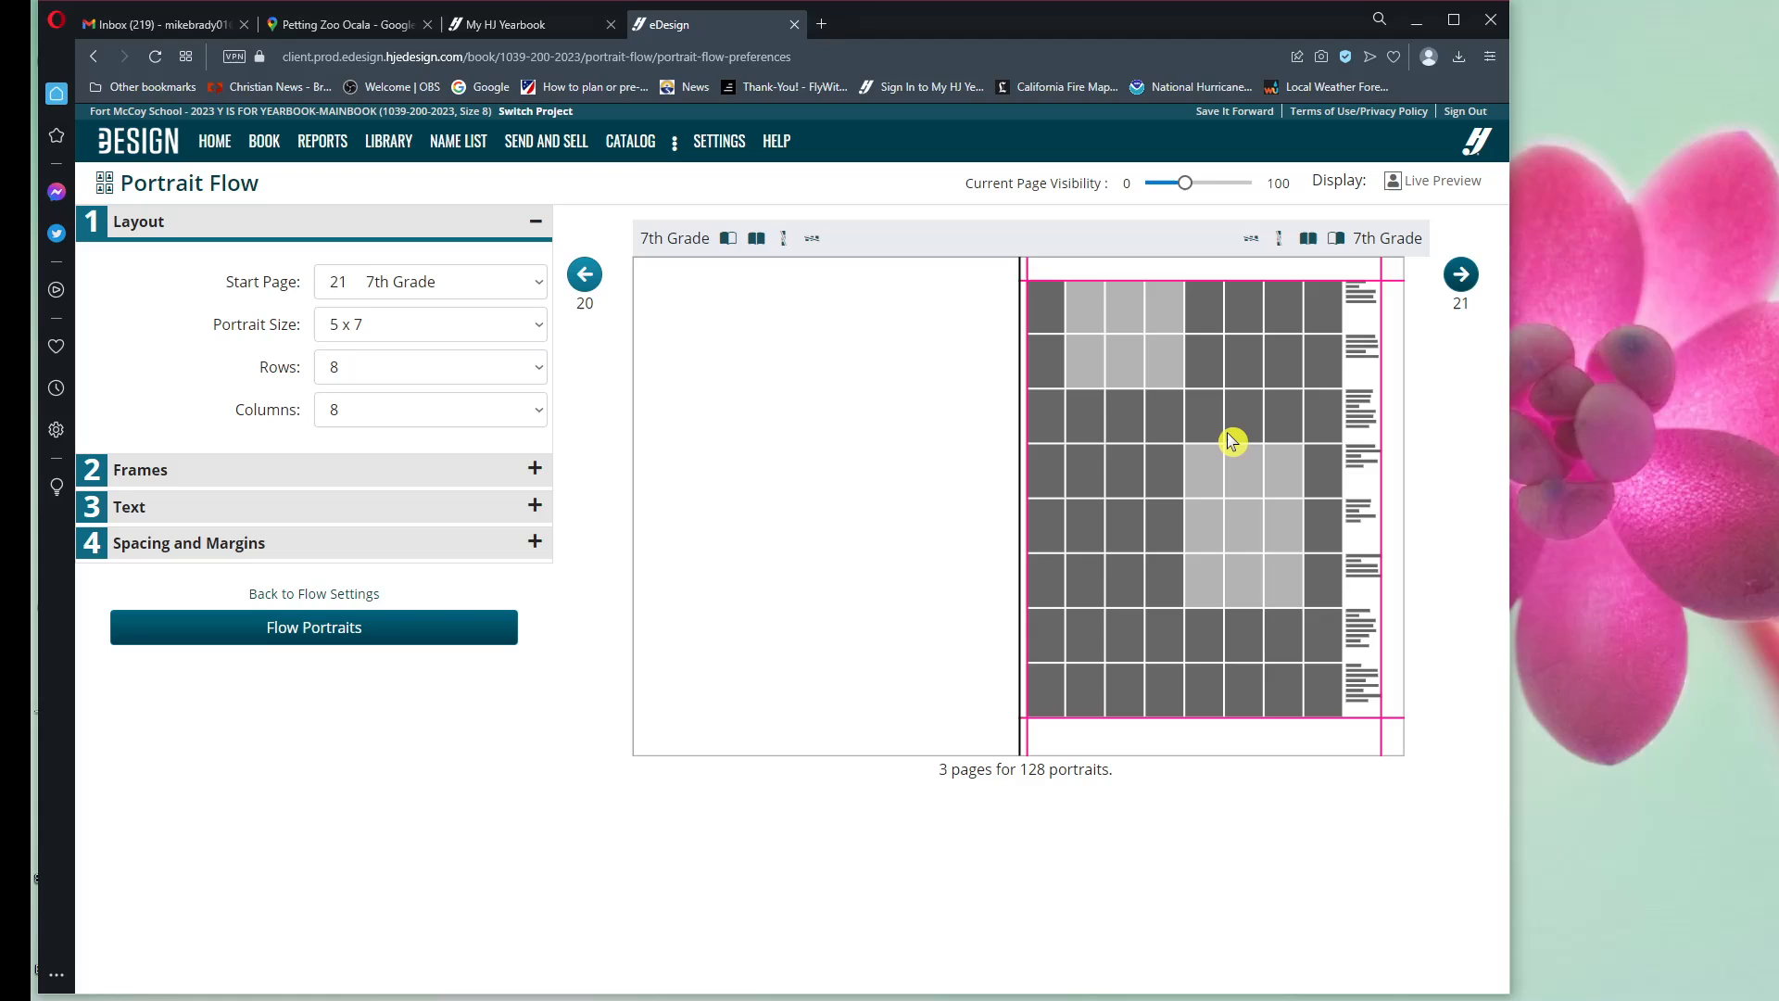
Step: Block out a two-by-two portrait space in columns 6–7, rows 7–8 of page 22
click(1462, 275)
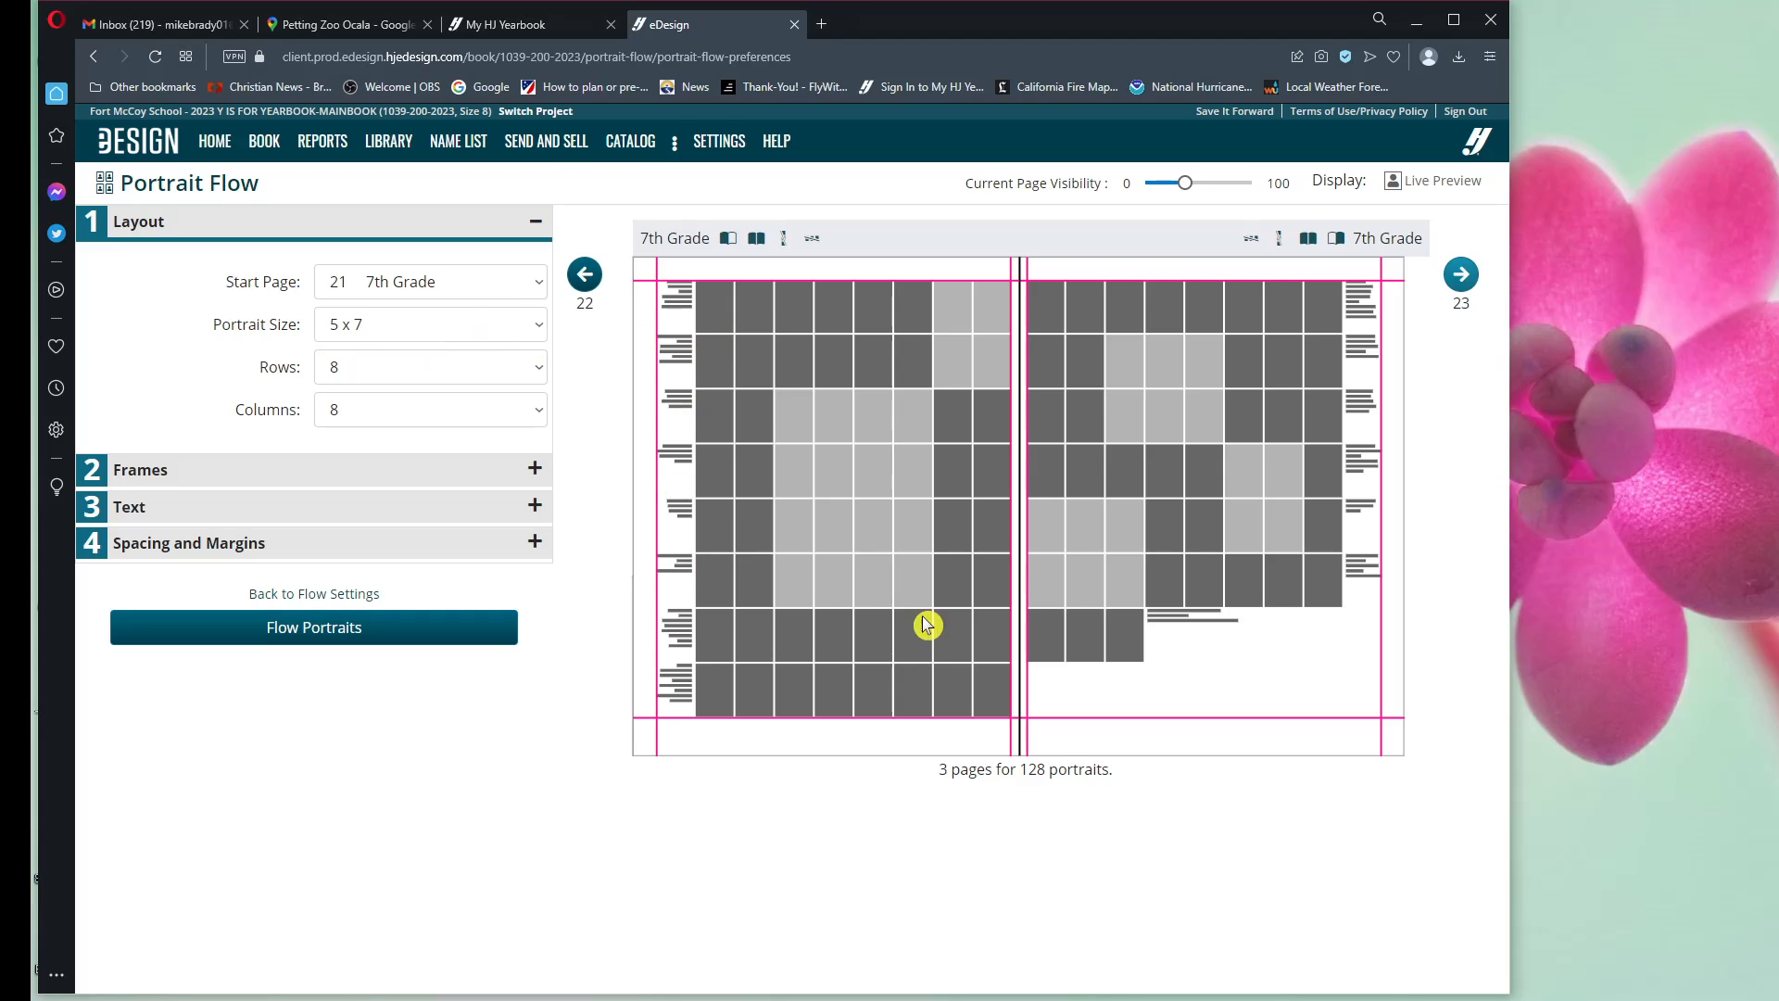
click(543, 371)
click(542, 370)
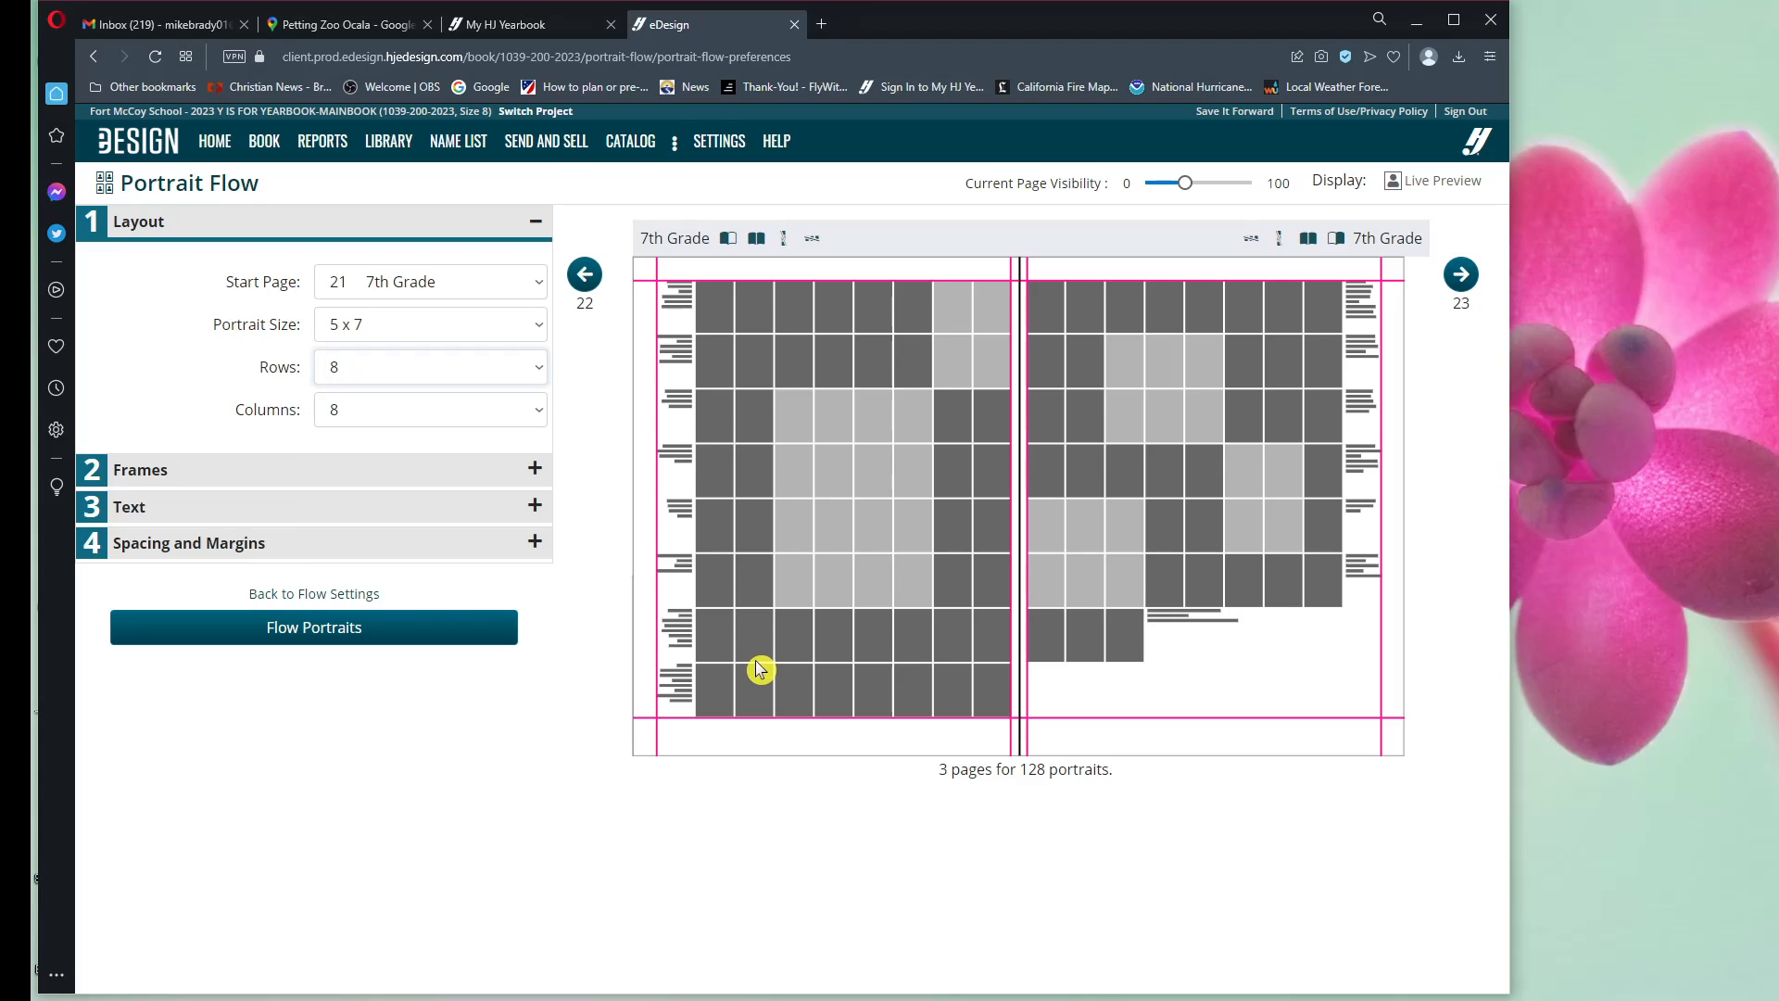
click(927, 697)
click(947, 704)
click(956, 655)
click(919, 655)
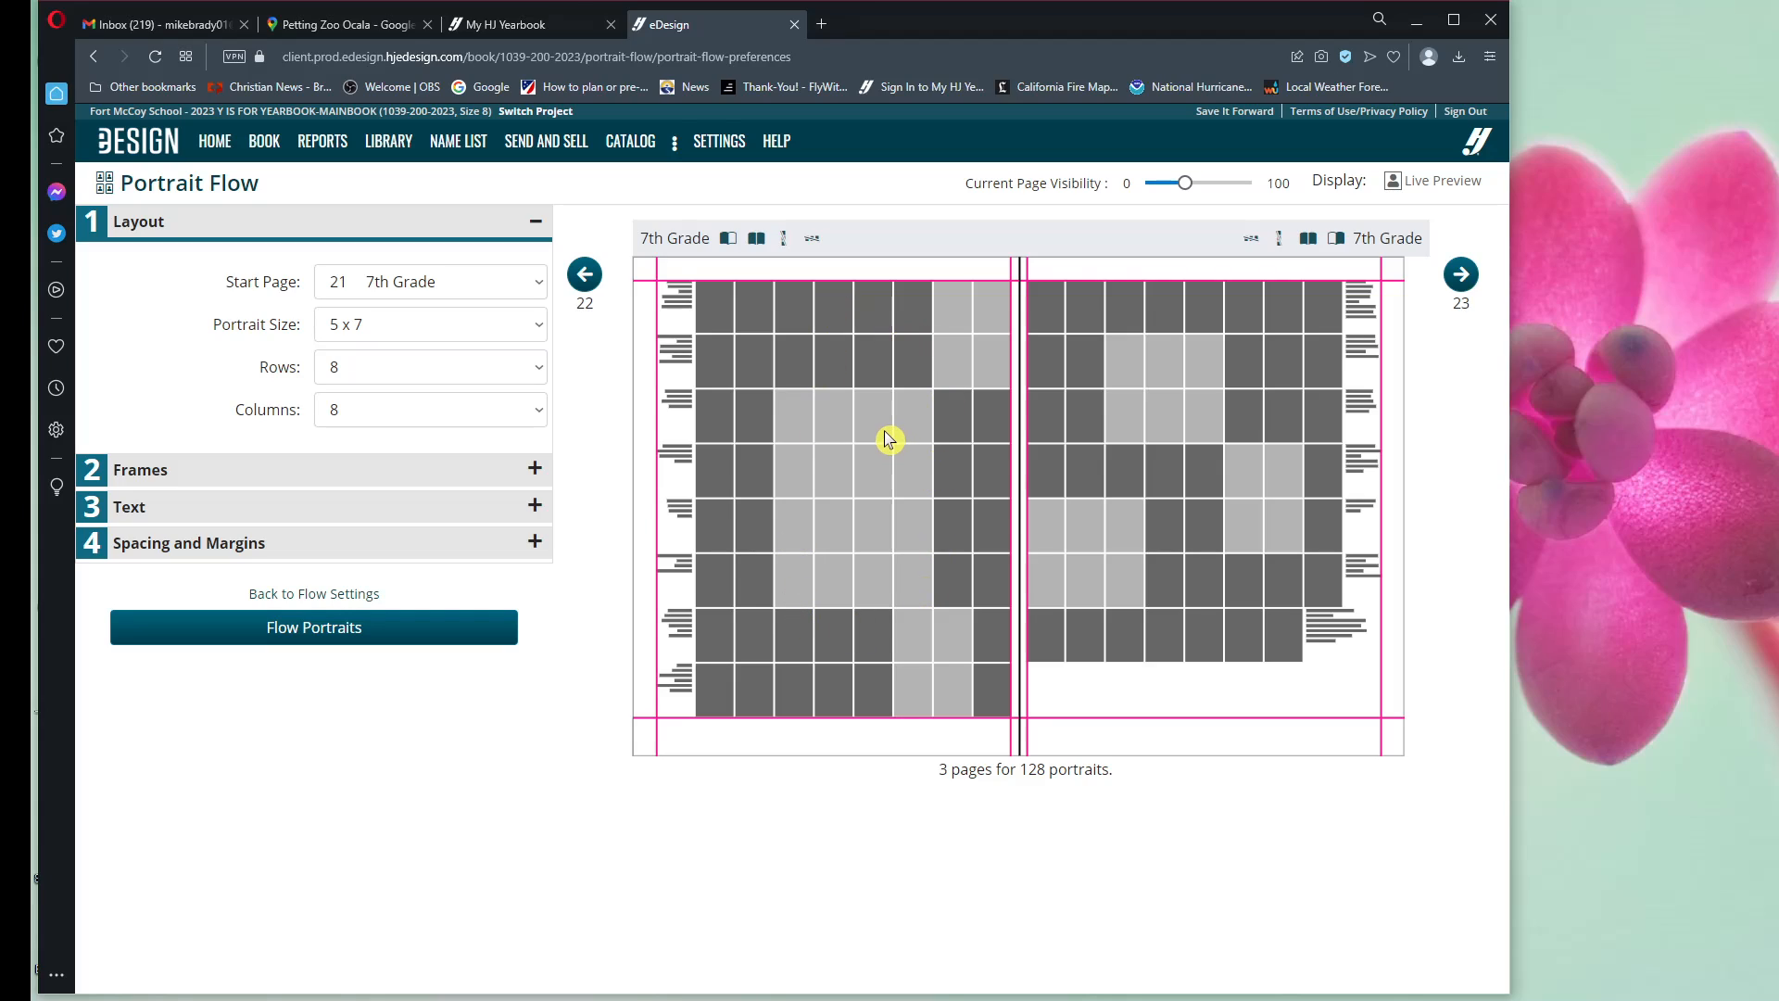
Step: Flow the 7th Grade placeholders into the book and open page 21 for editing
click(309, 626)
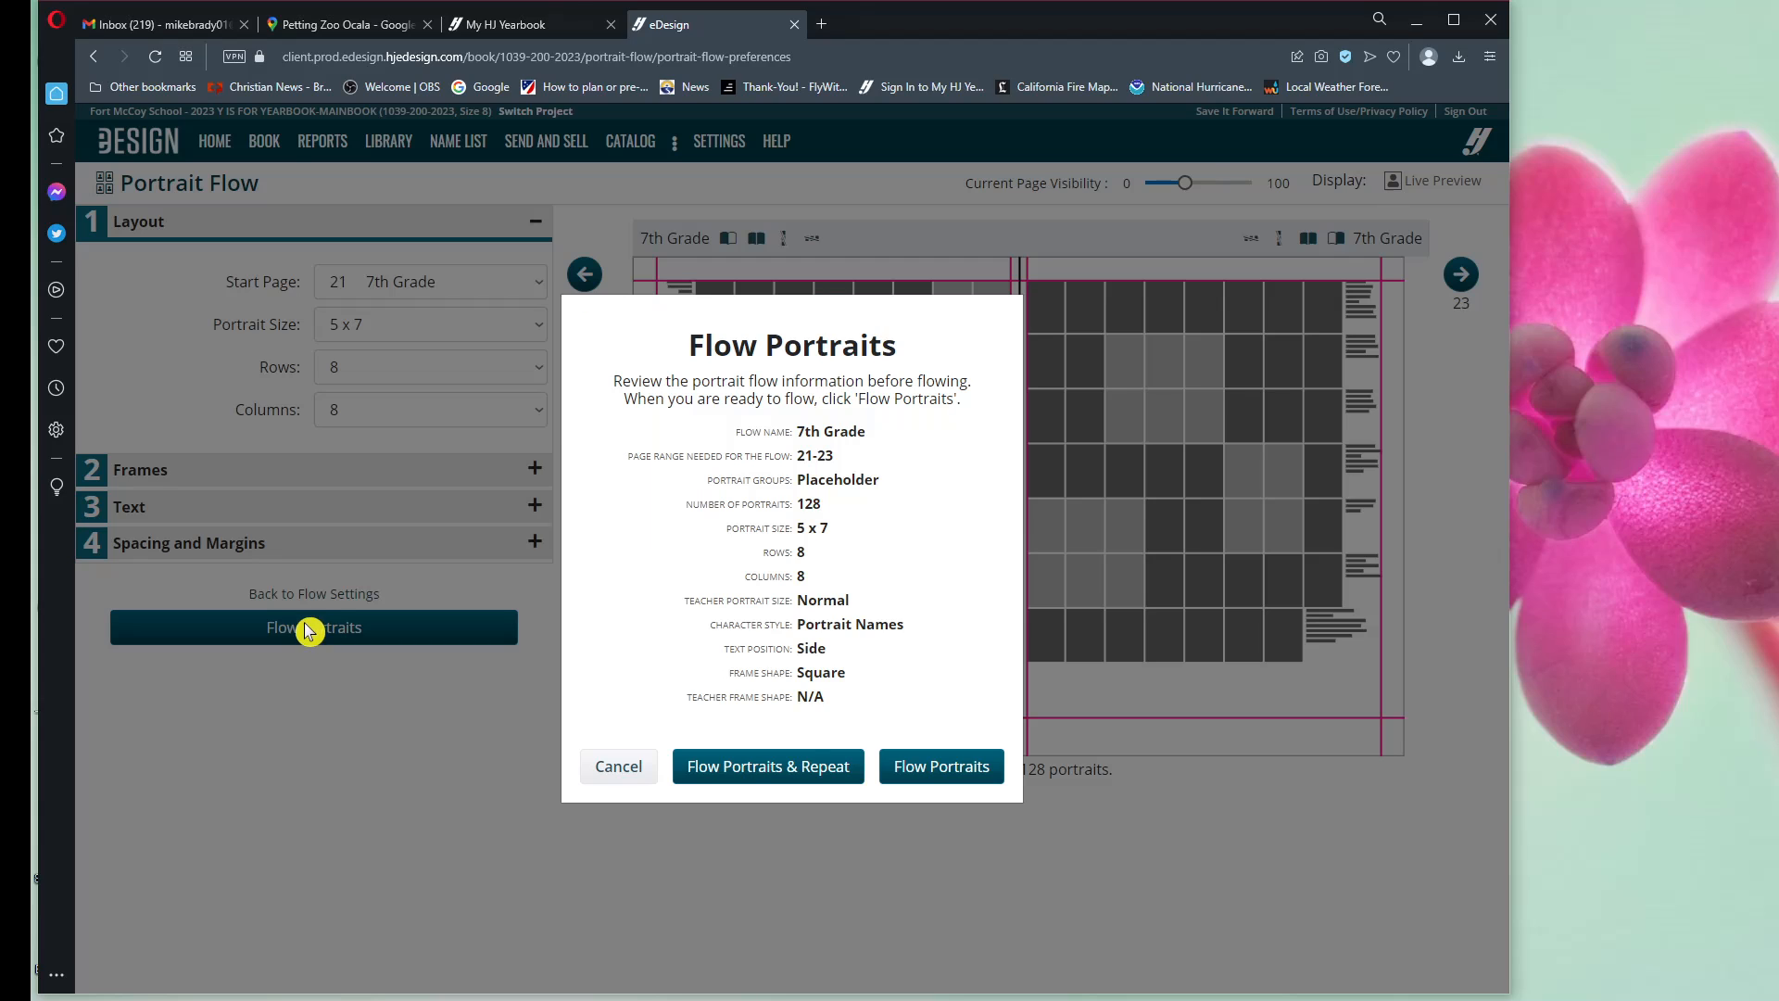
click(945, 768)
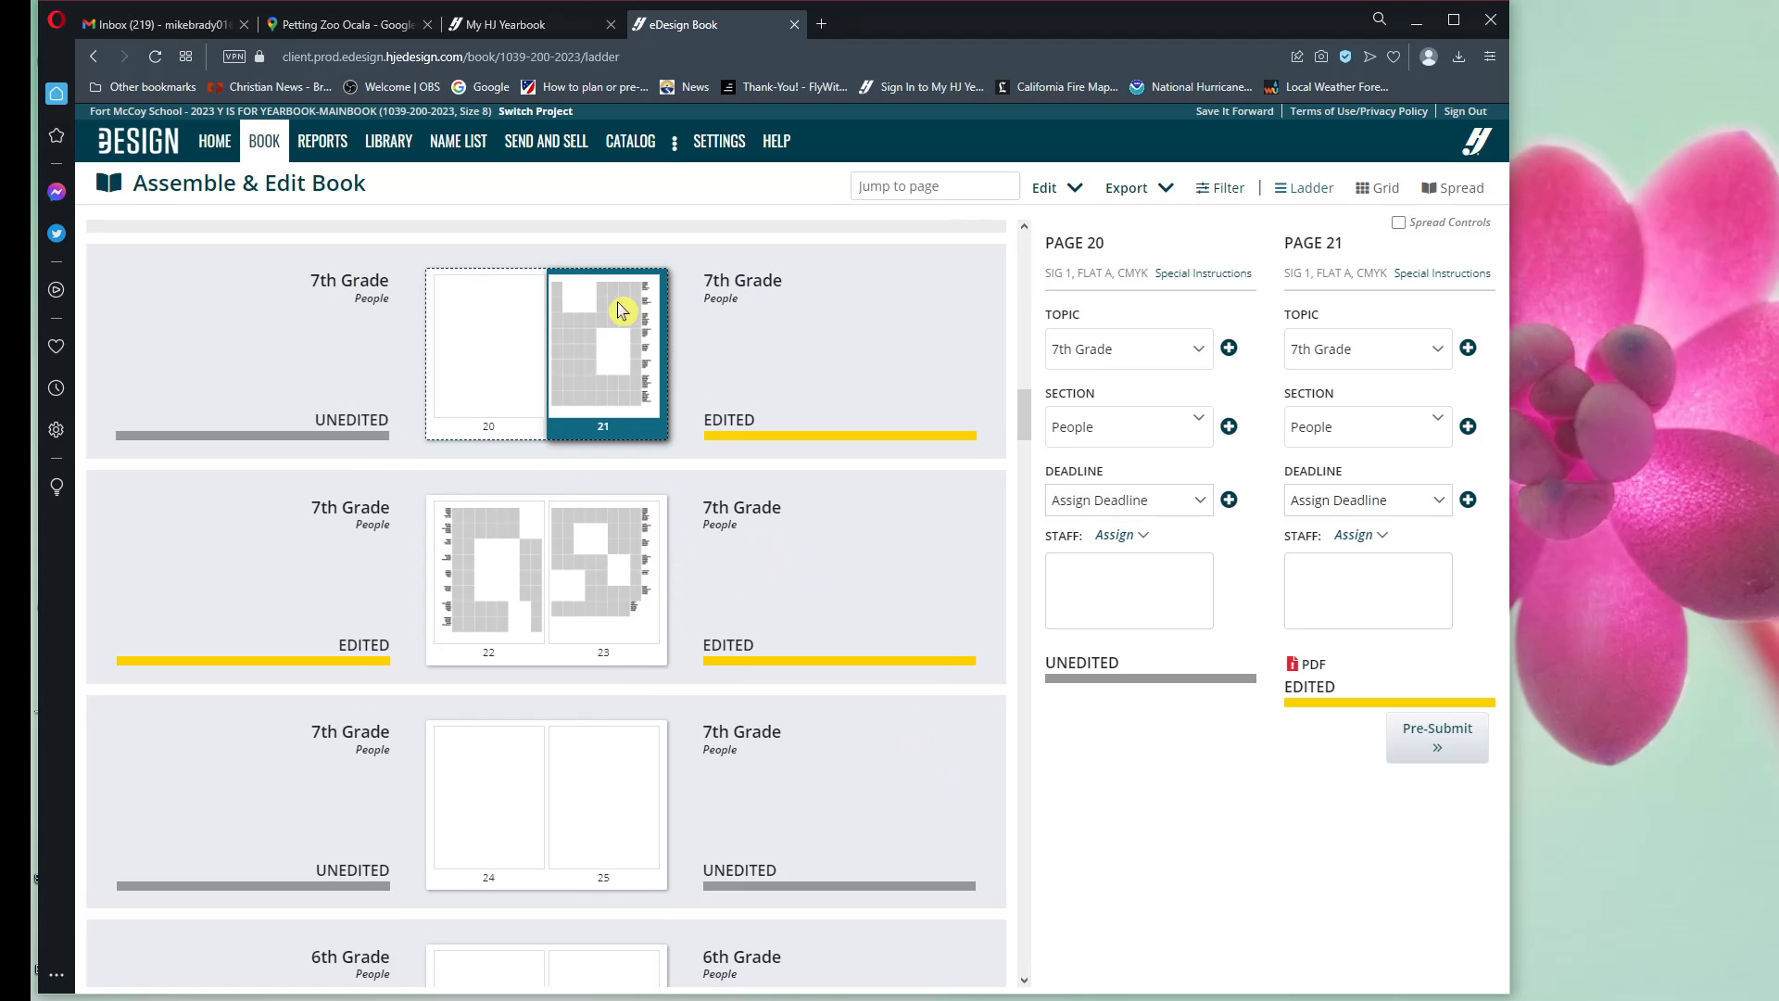
double_click(613, 351)
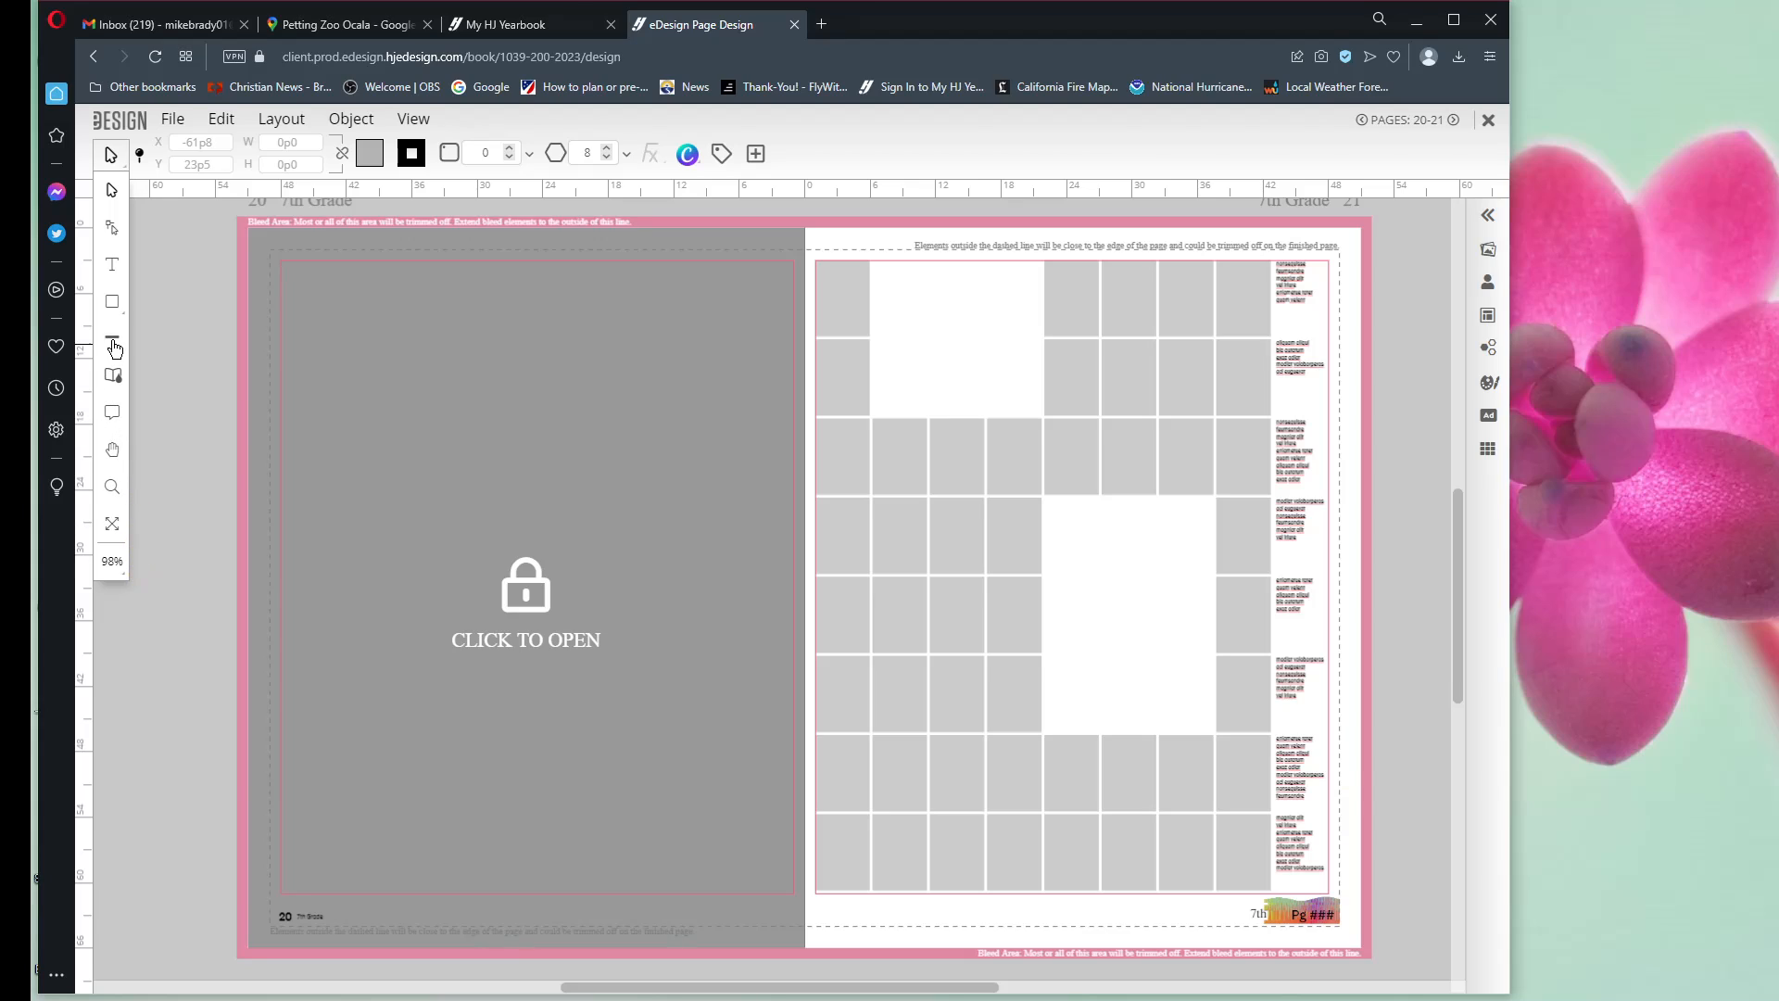
Step: Draw rectangles in page 21's two blocked-out spaces, about 14p11 by 19p10 in the lower one and 14p10 by 13p1 in the upper one
click(112, 301)
click(169, 304)
drag(1047, 504, 1210, 721)
click(112, 301)
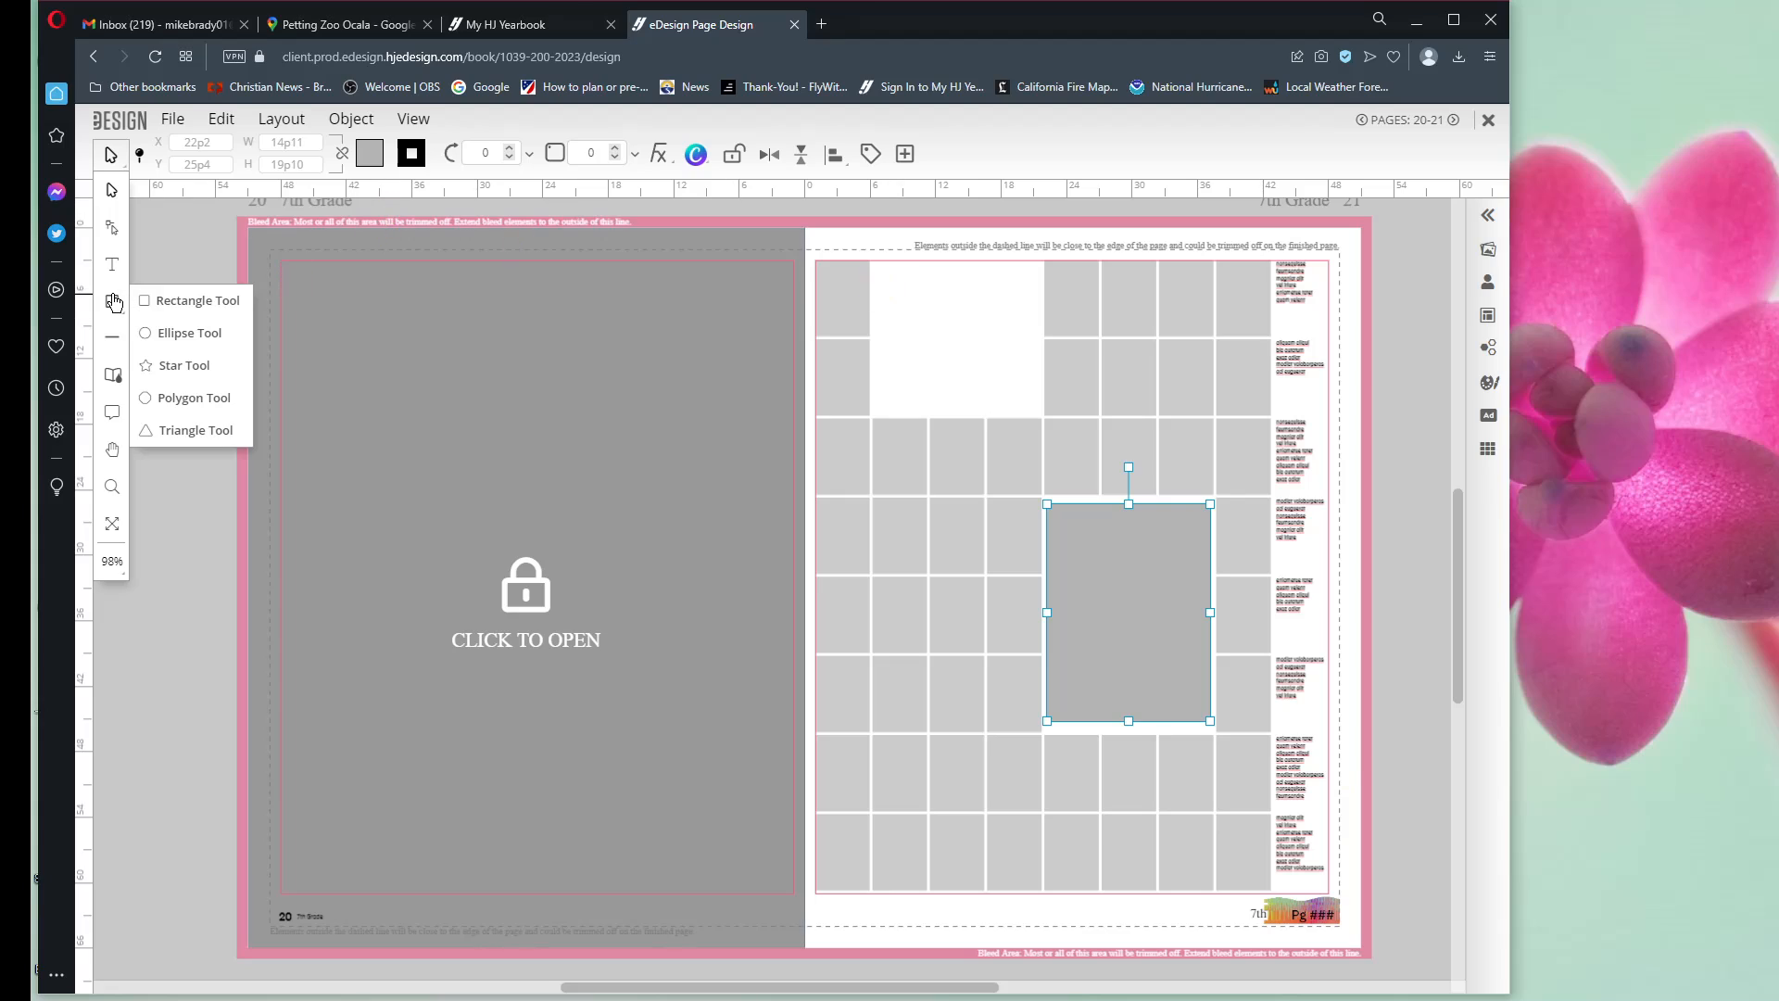
click(169, 303)
drag(876, 269, 1036, 411)
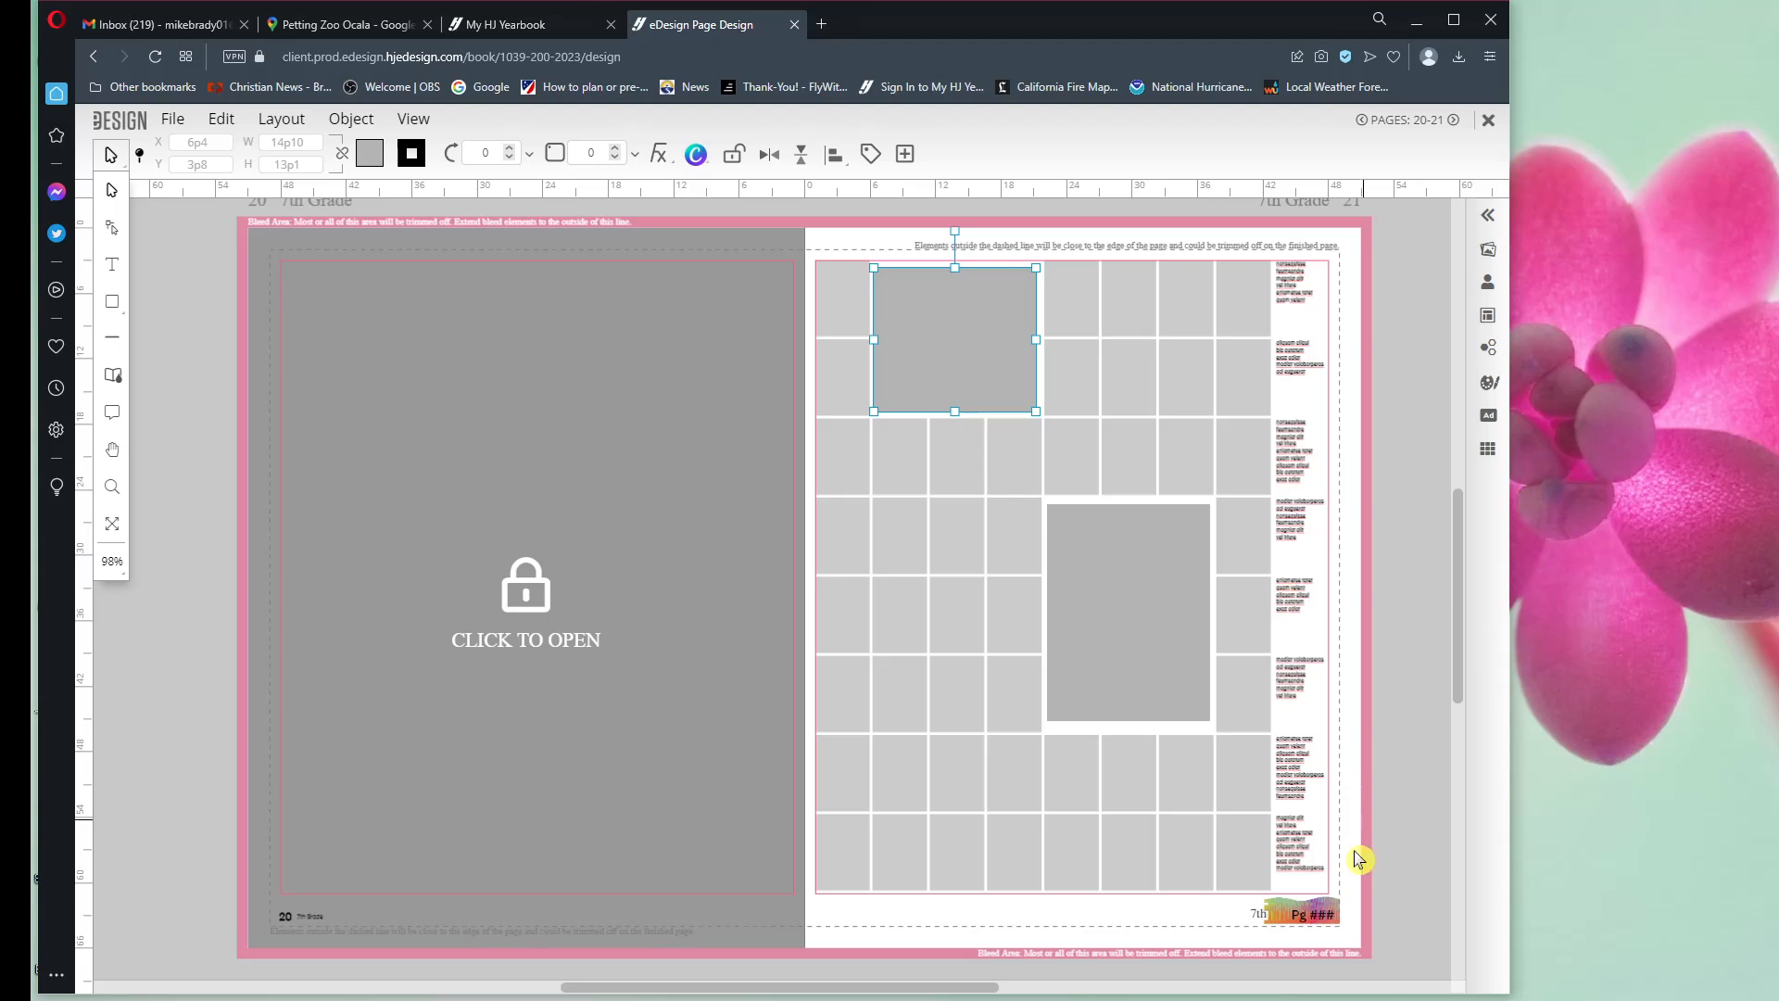
Step: Switch to the 22–23 spread, saving the changes to pages 20–21, and unlock page 22 for editing
click(1489, 452)
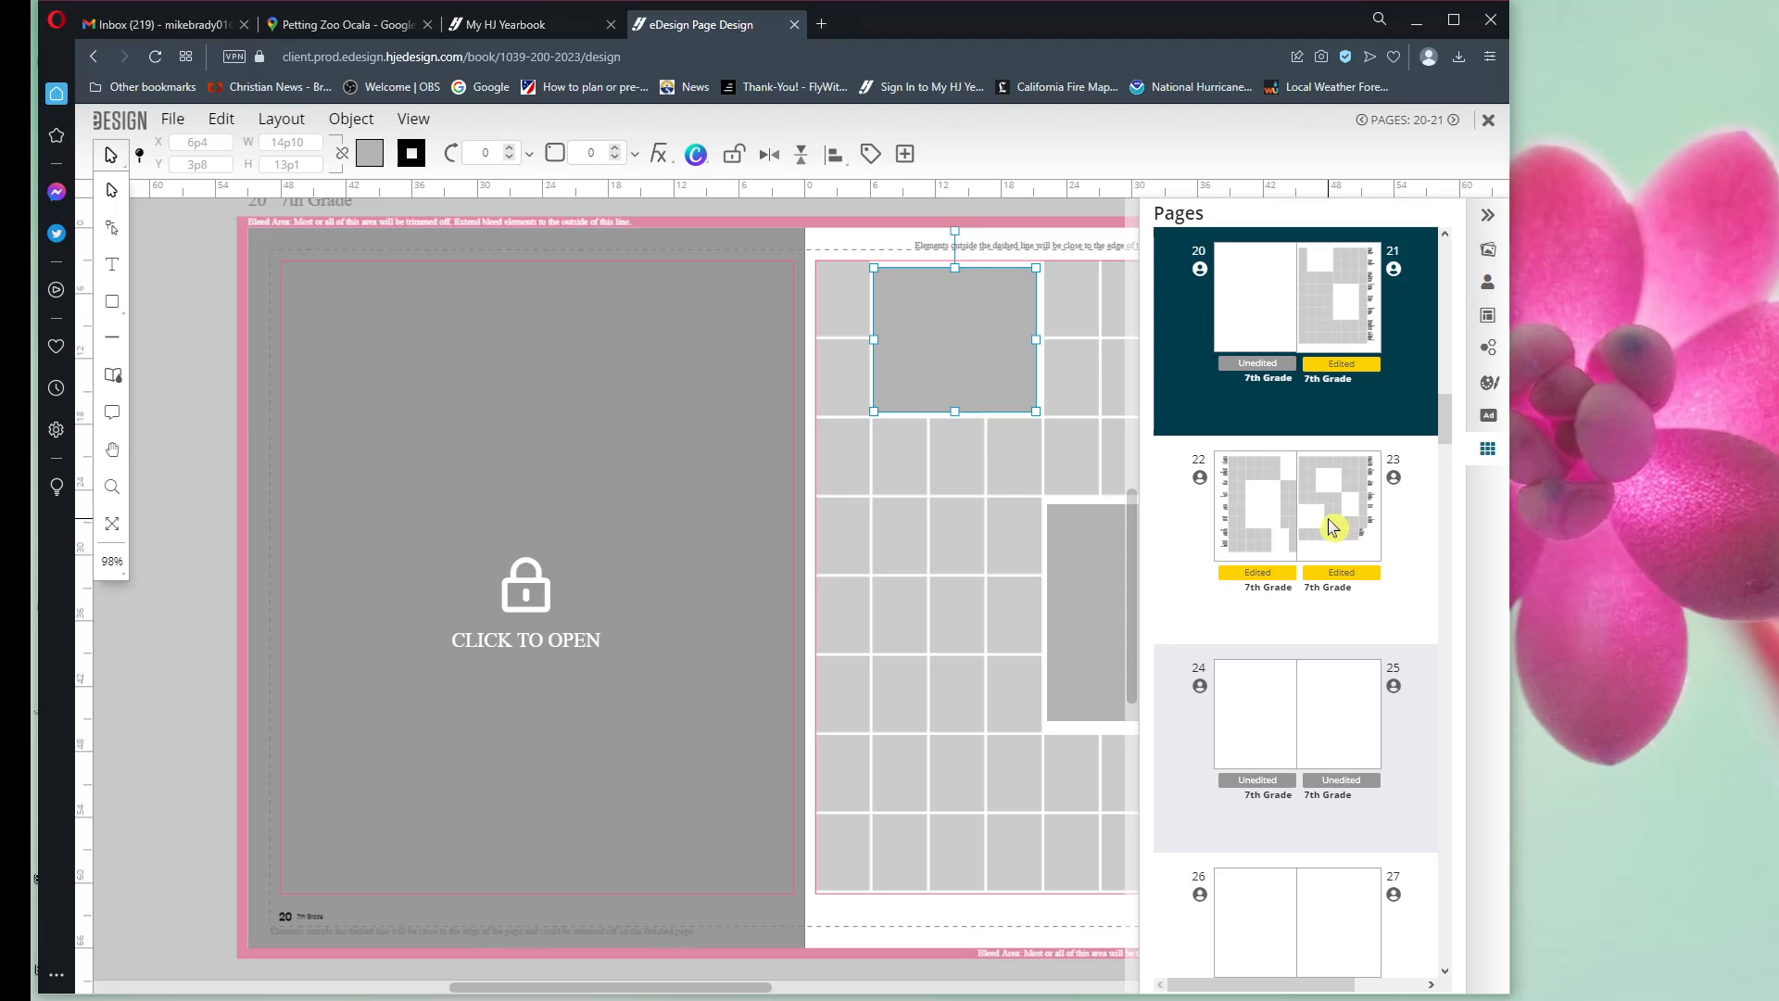
click(1325, 528)
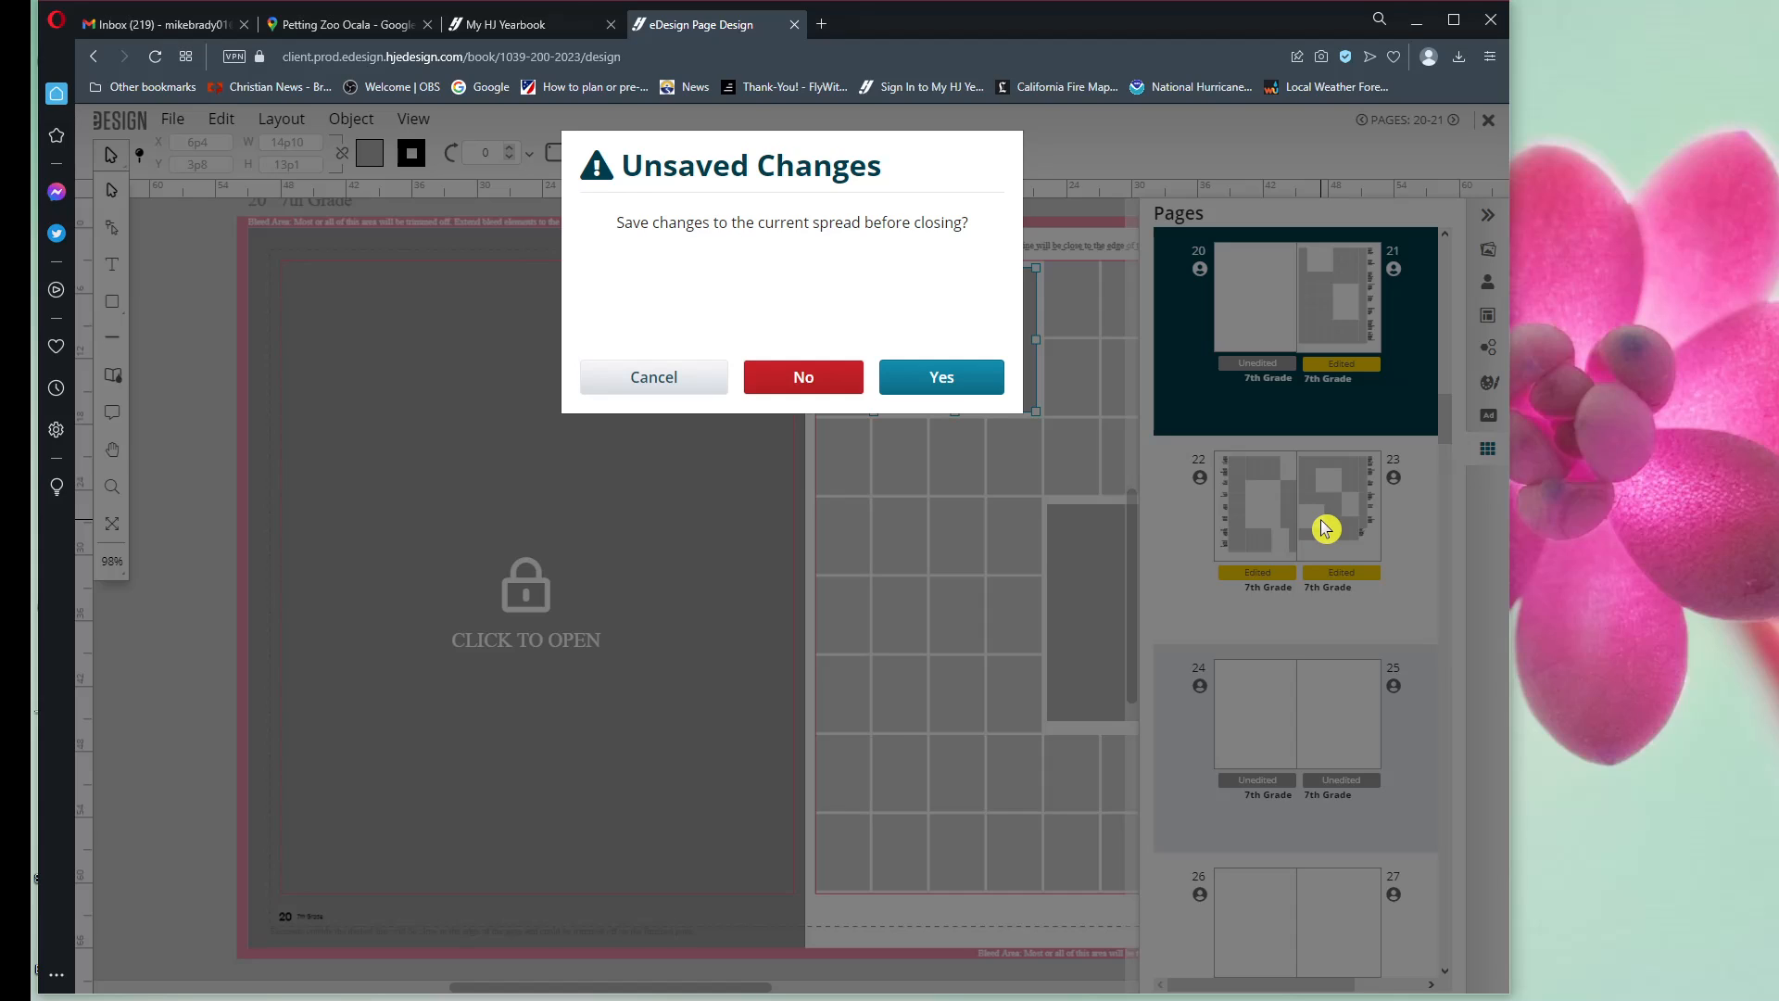
click(939, 383)
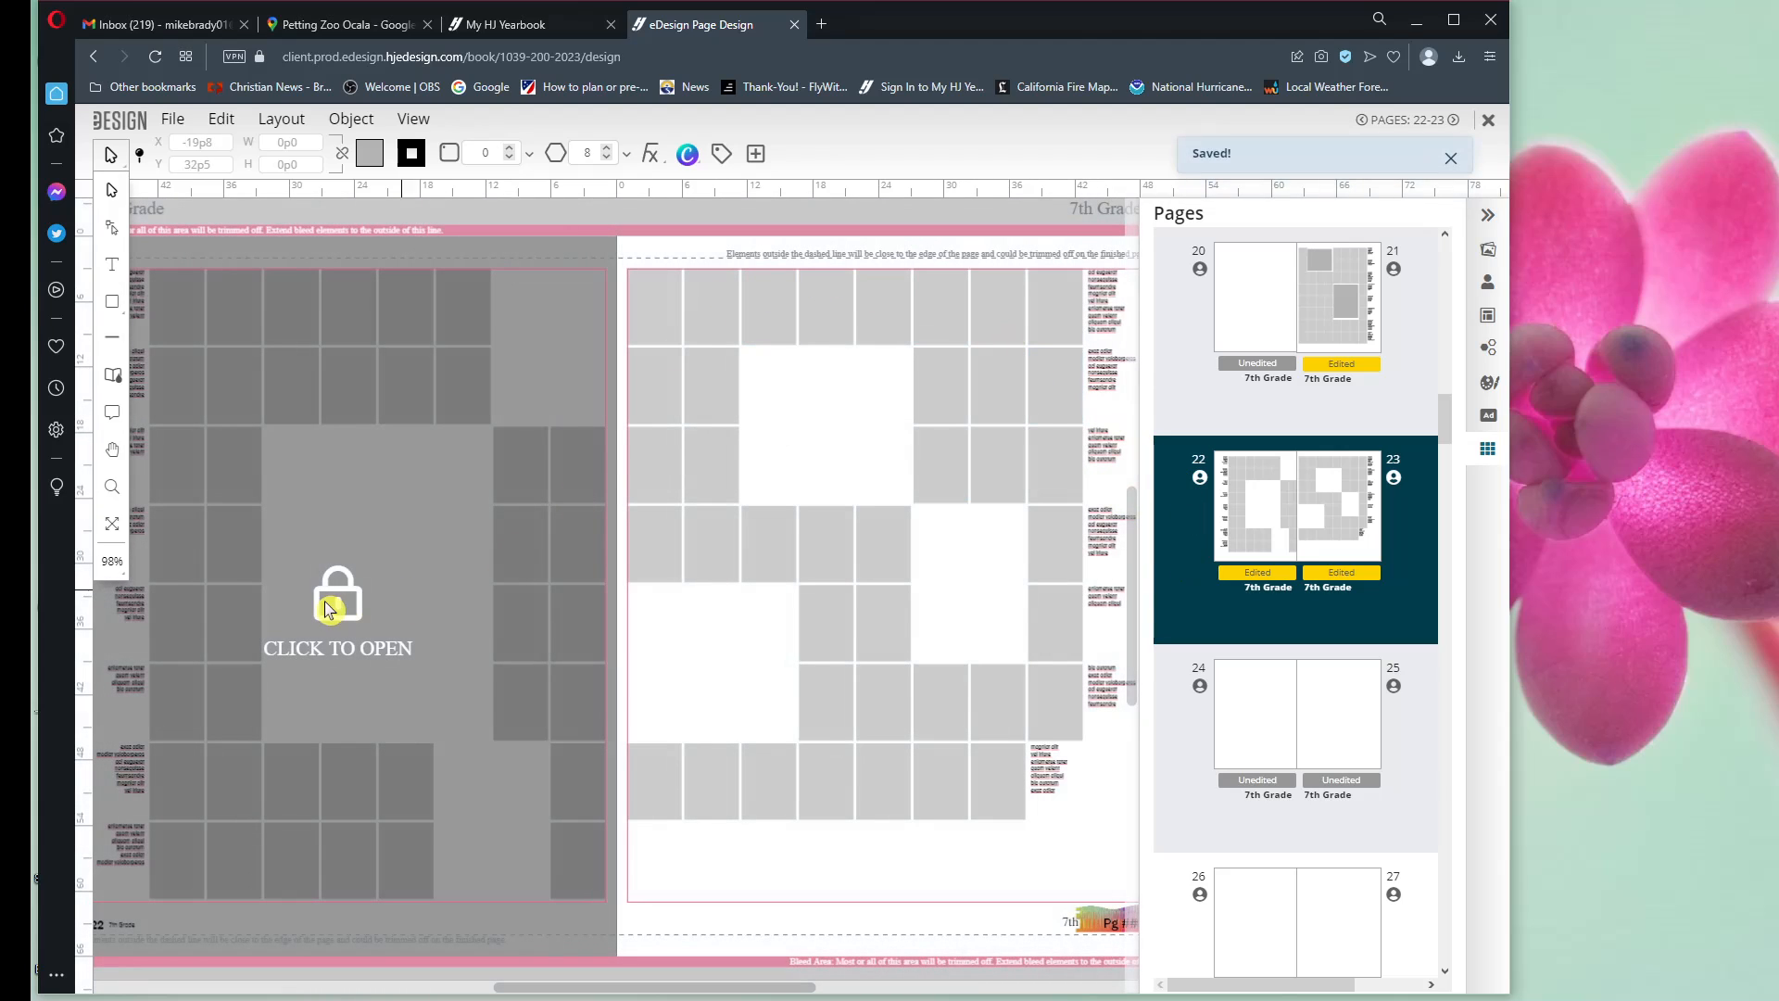
click(339, 601)
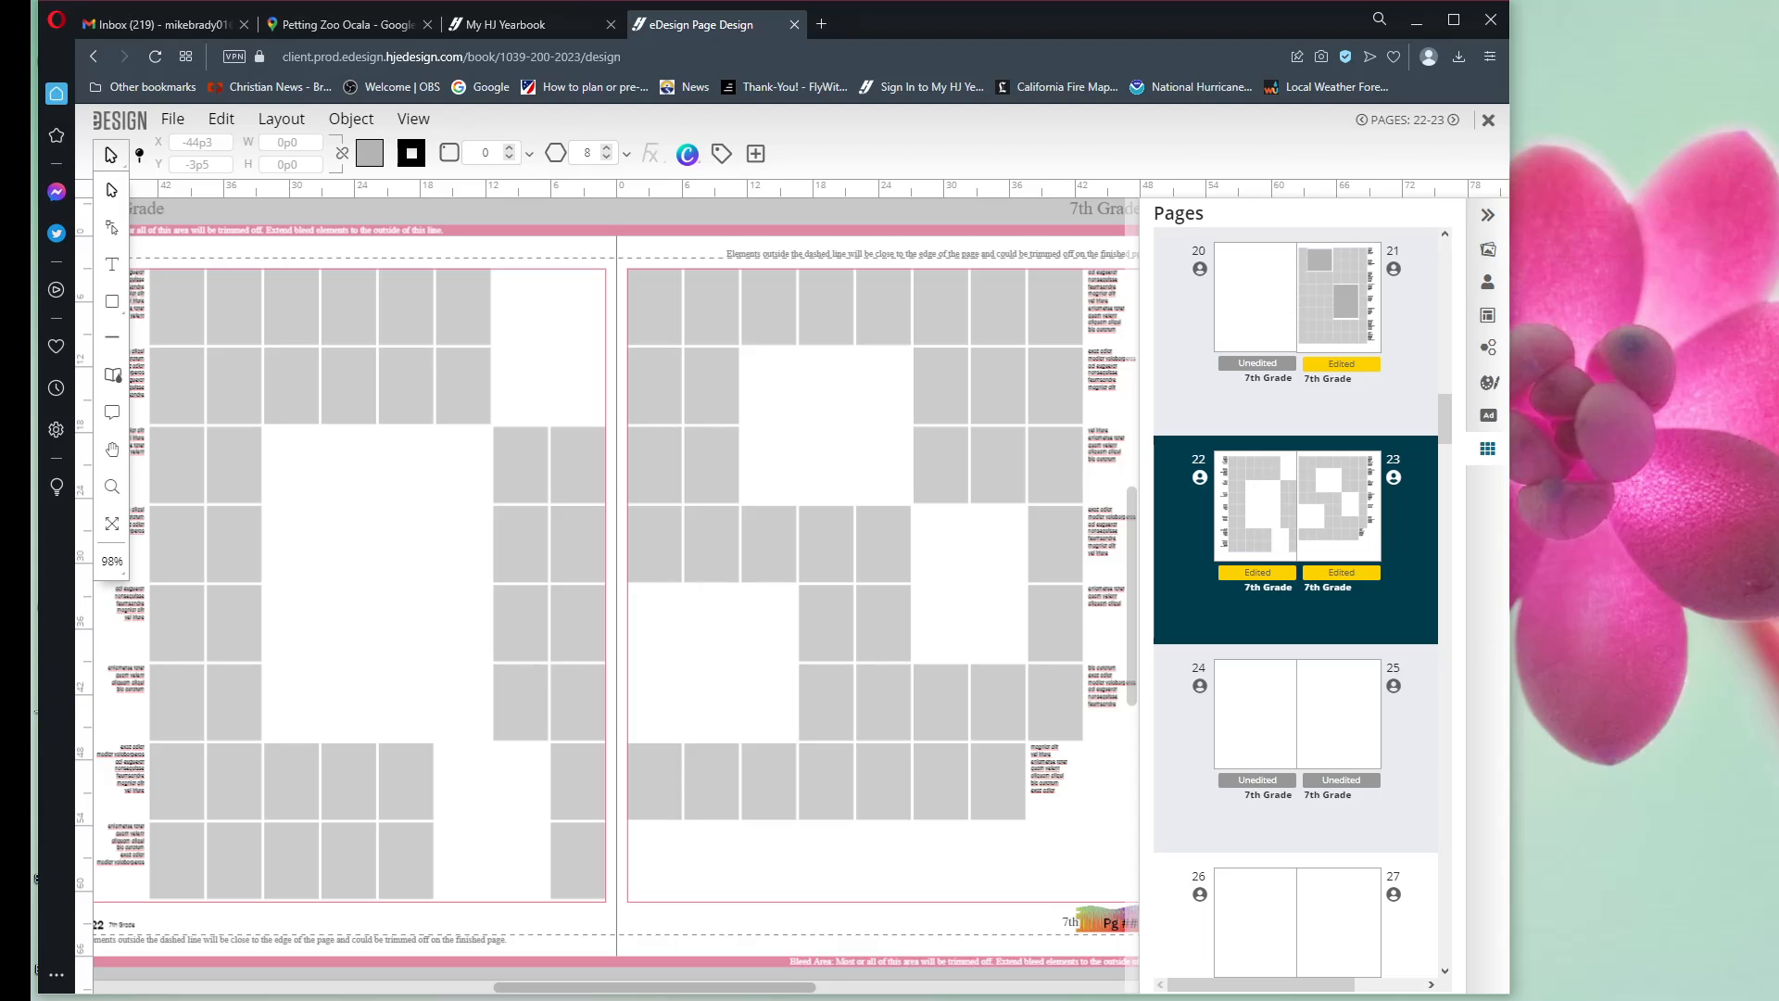
Step: Close the 22–23 spread and return to the book's list of portrait flows
click(1487, 122)
scroll(786, 362, up, 6)
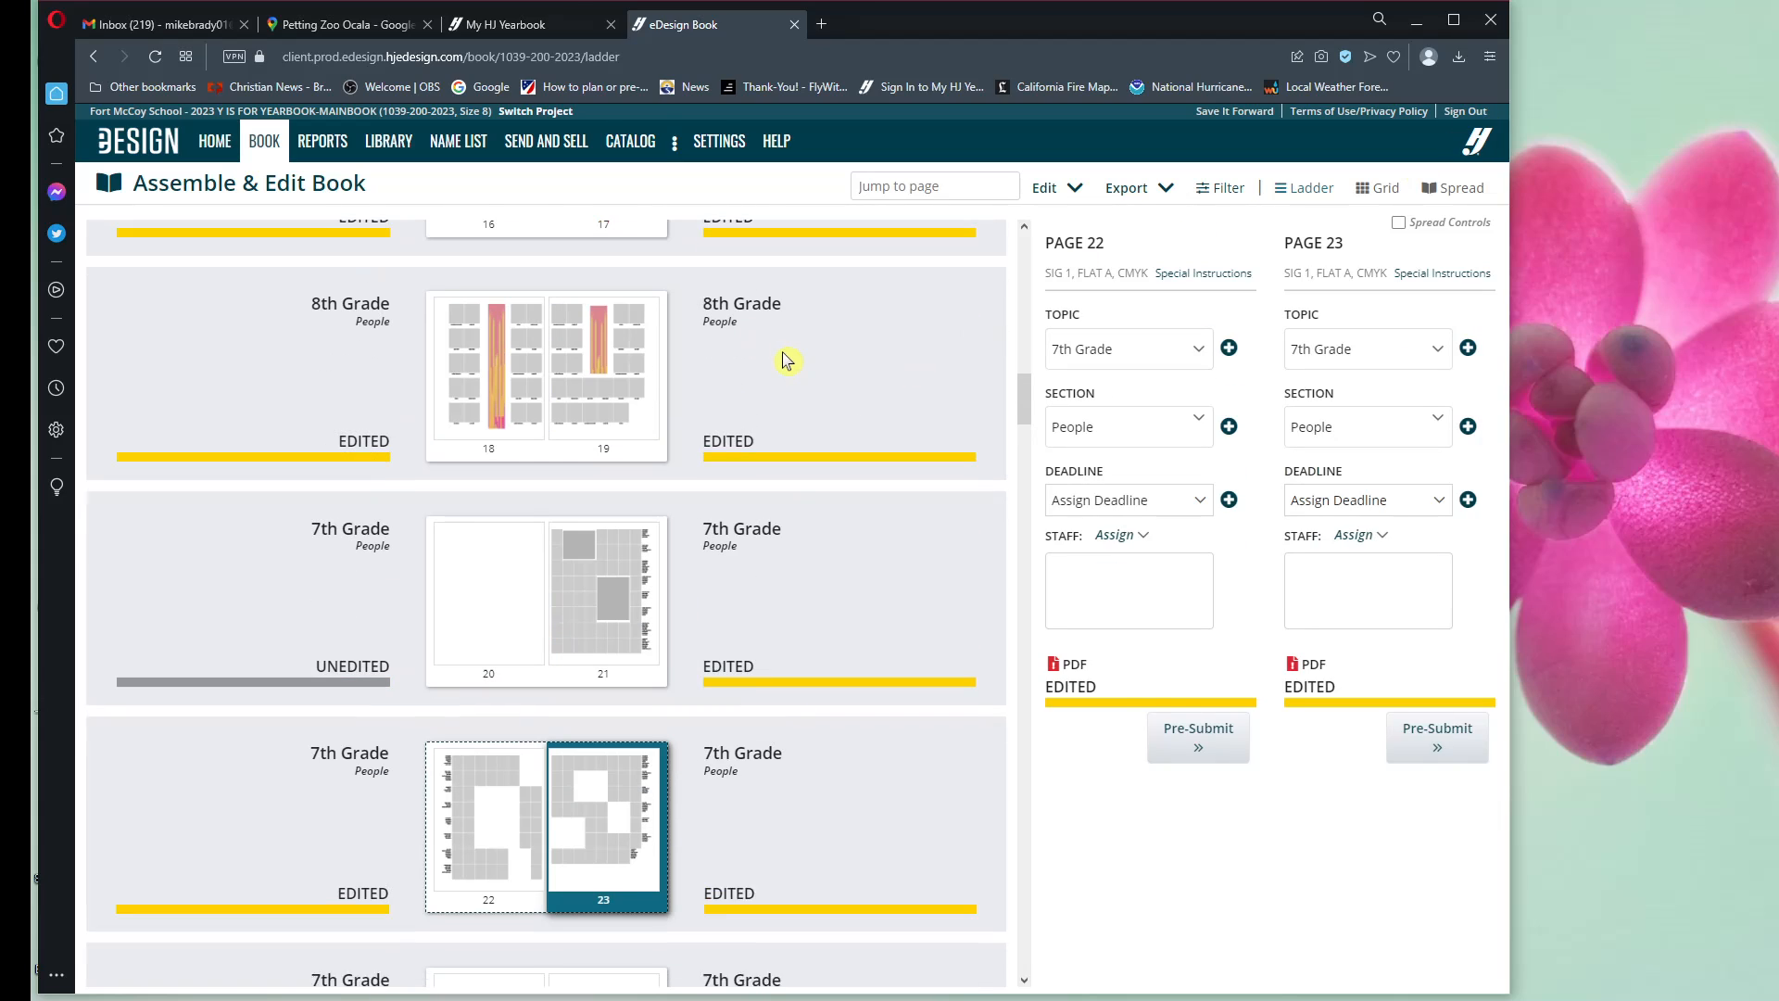
click(618, 724)
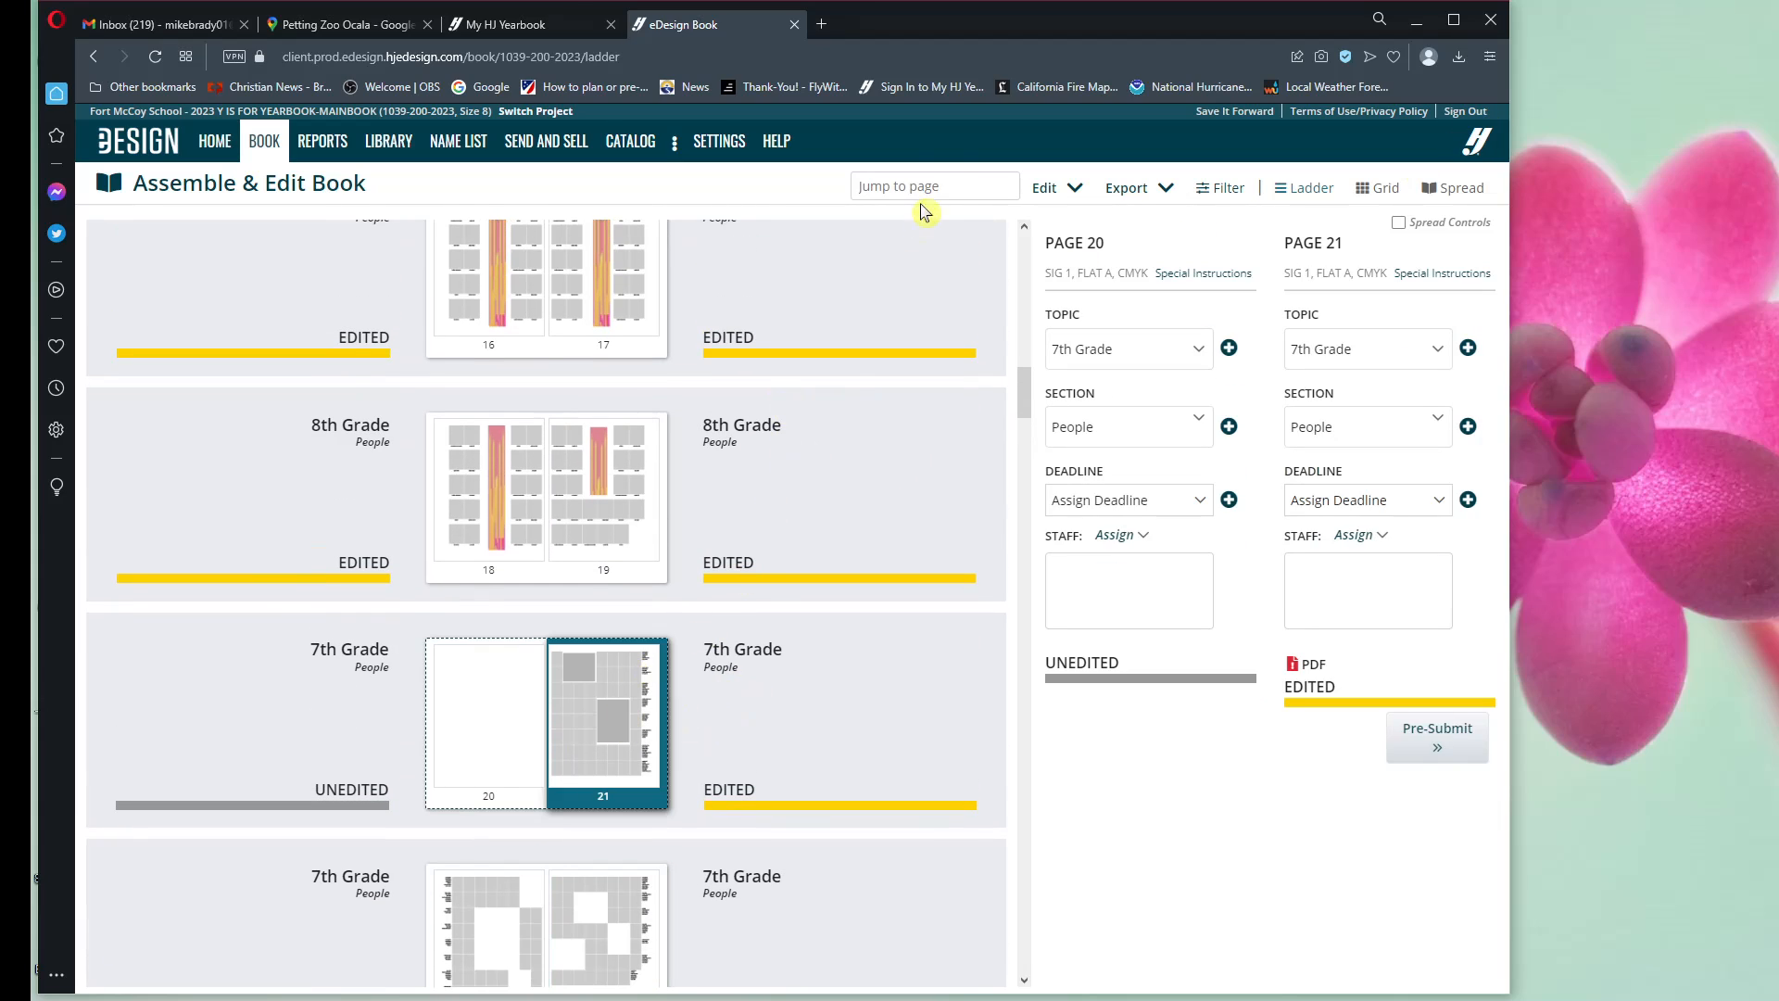
click(1078, 189)
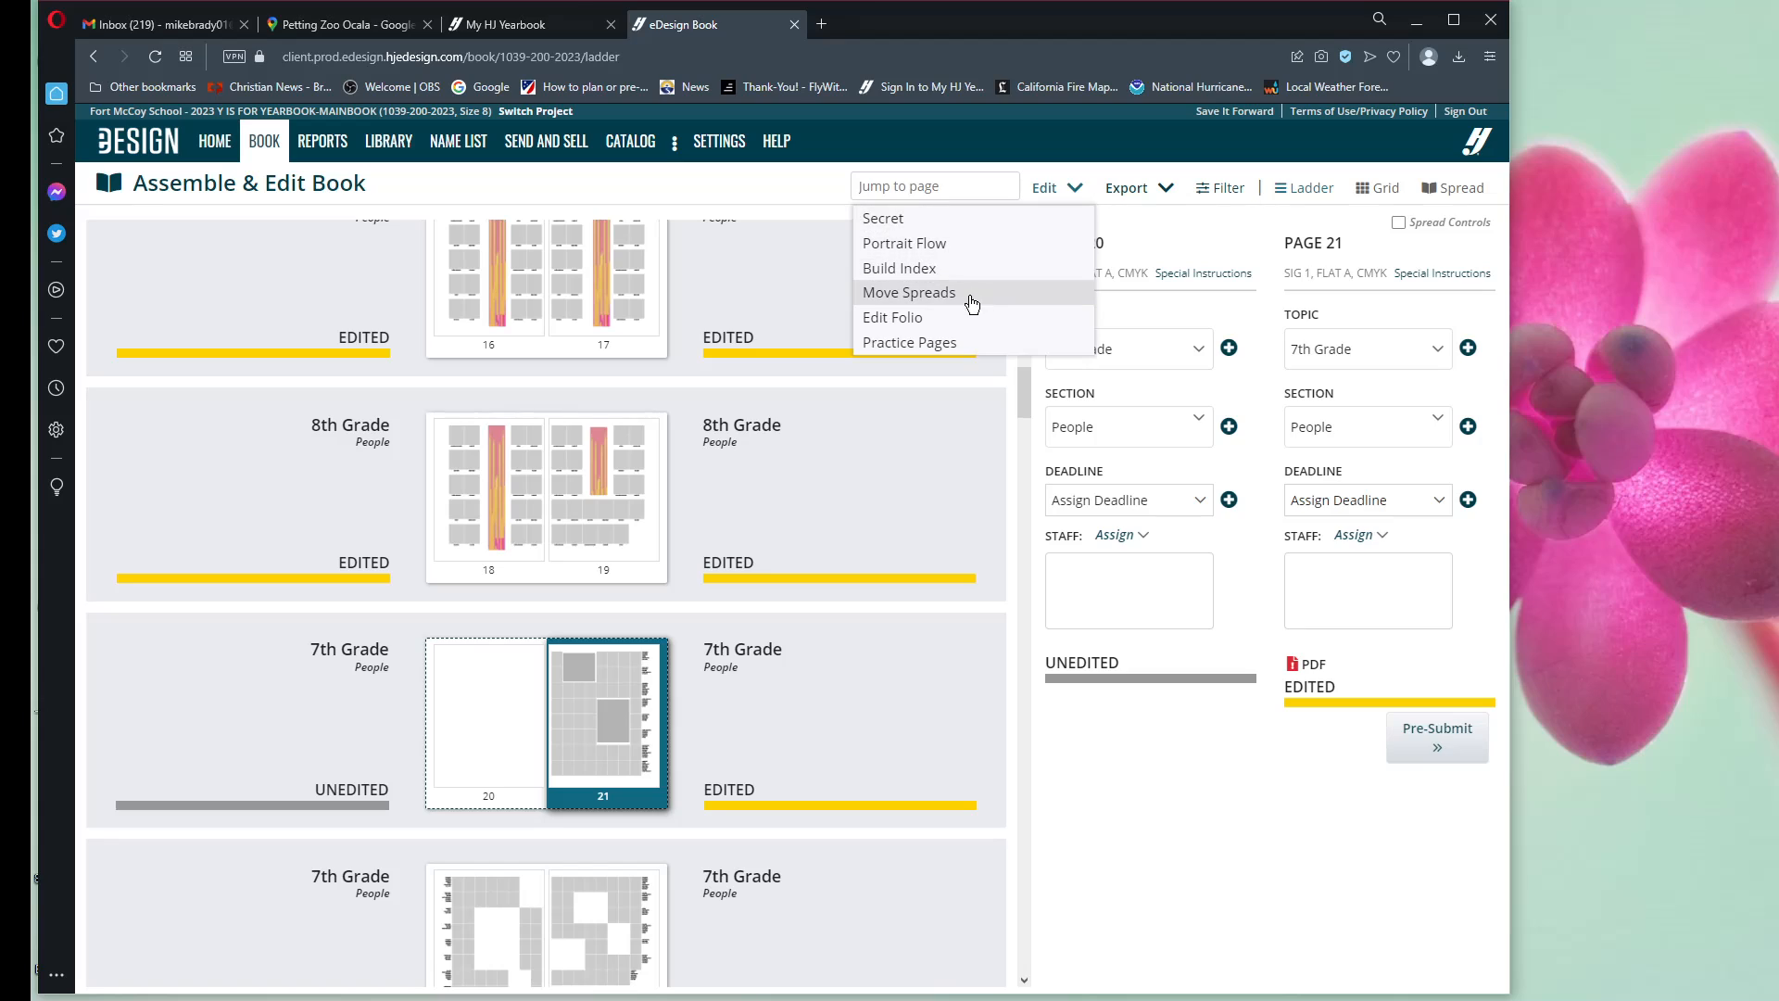
click(950, 244)
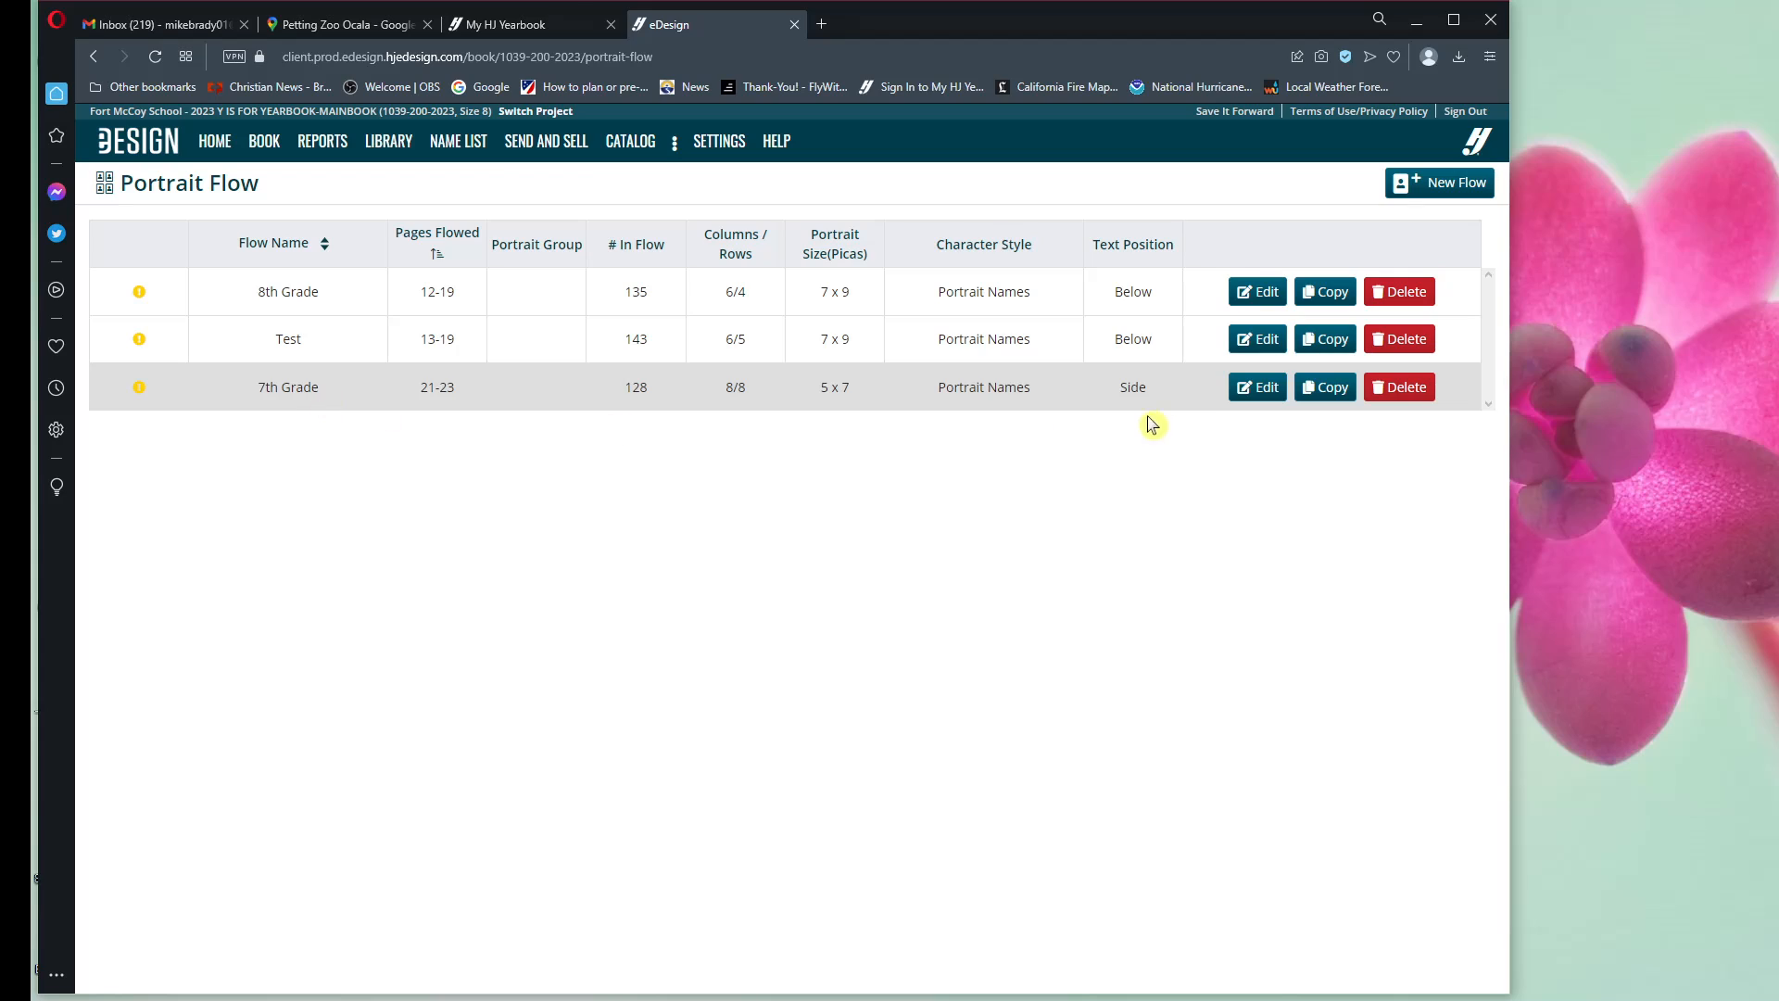
Step: Change the 7th Grade flow's type to Portraits grouped by grades, using flow group 07, and continue to its layout
click(1264, 393)
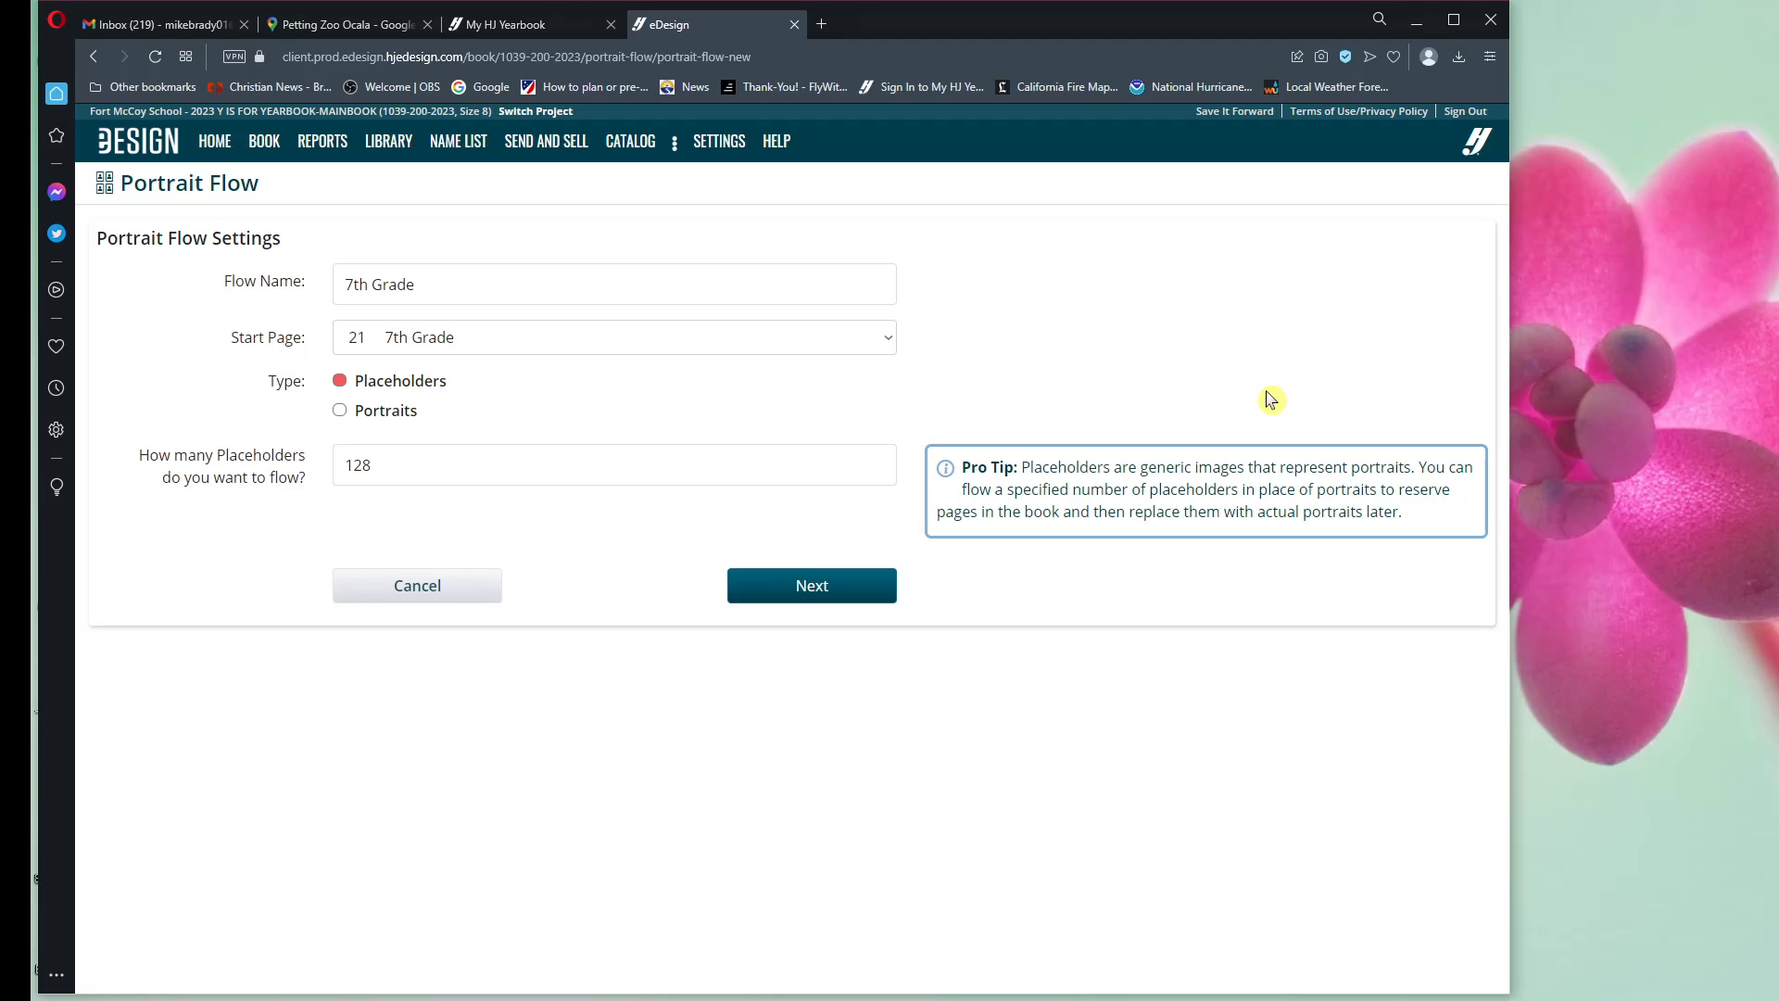
click(339, 411)
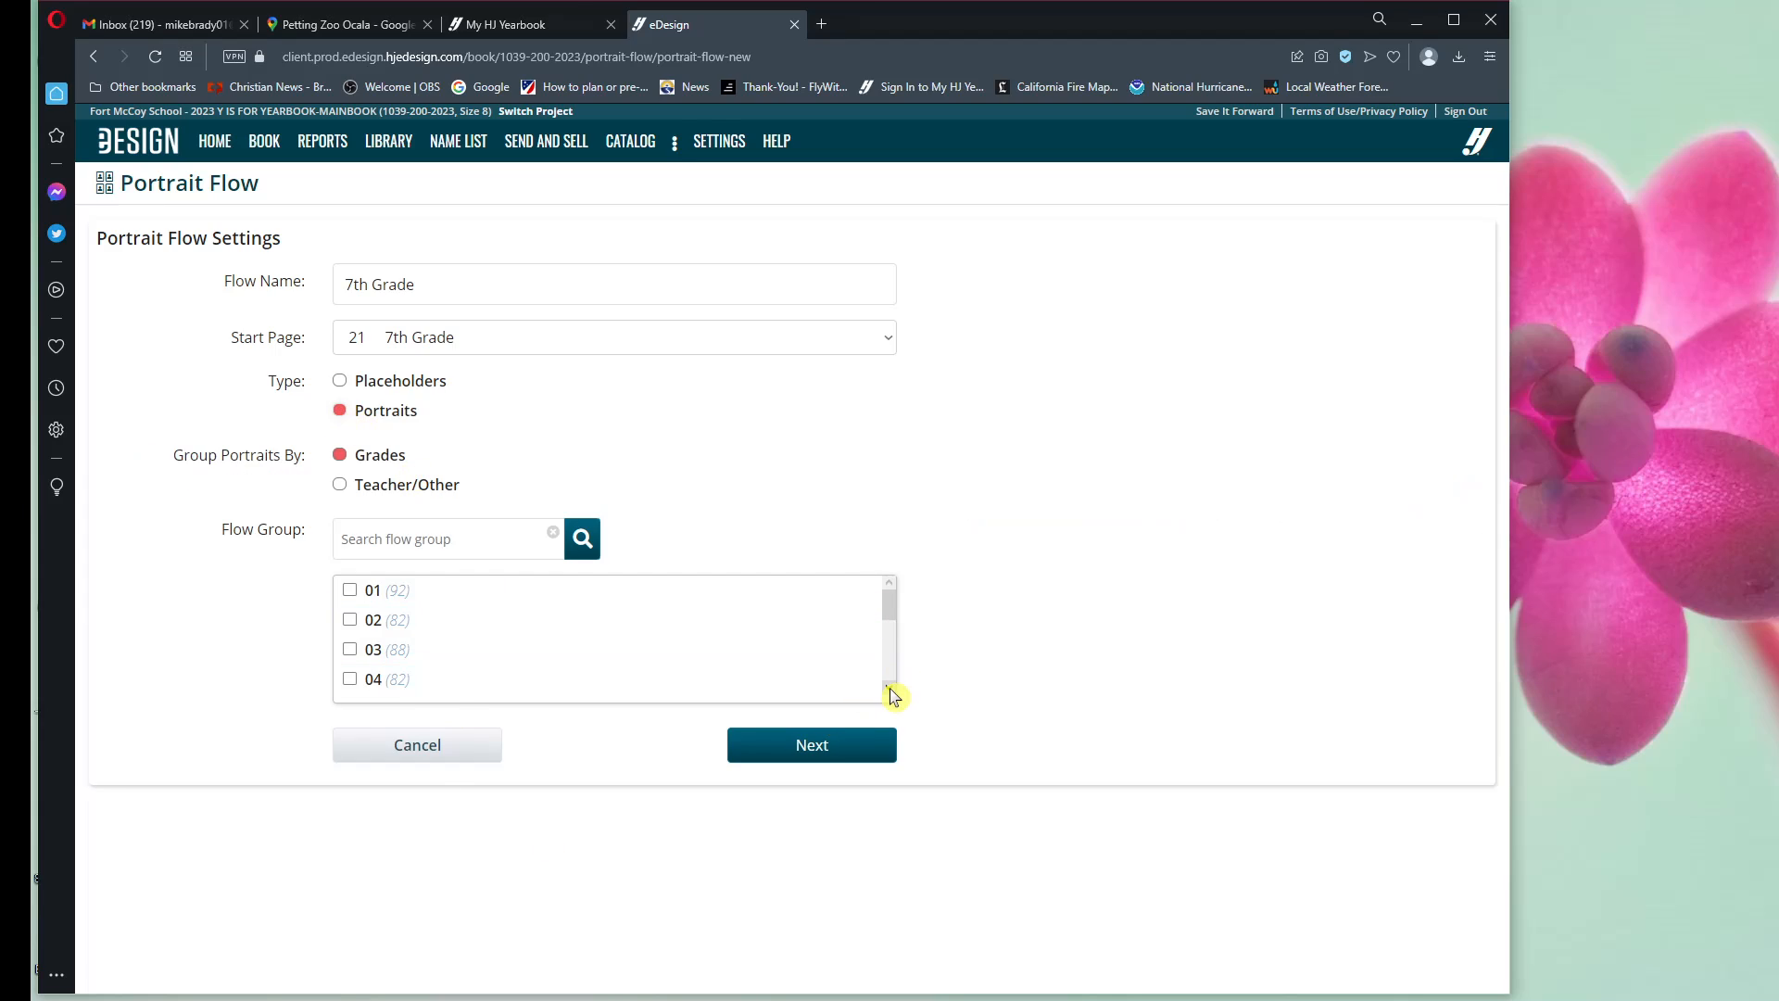
scroll(894, 697, down, 2)
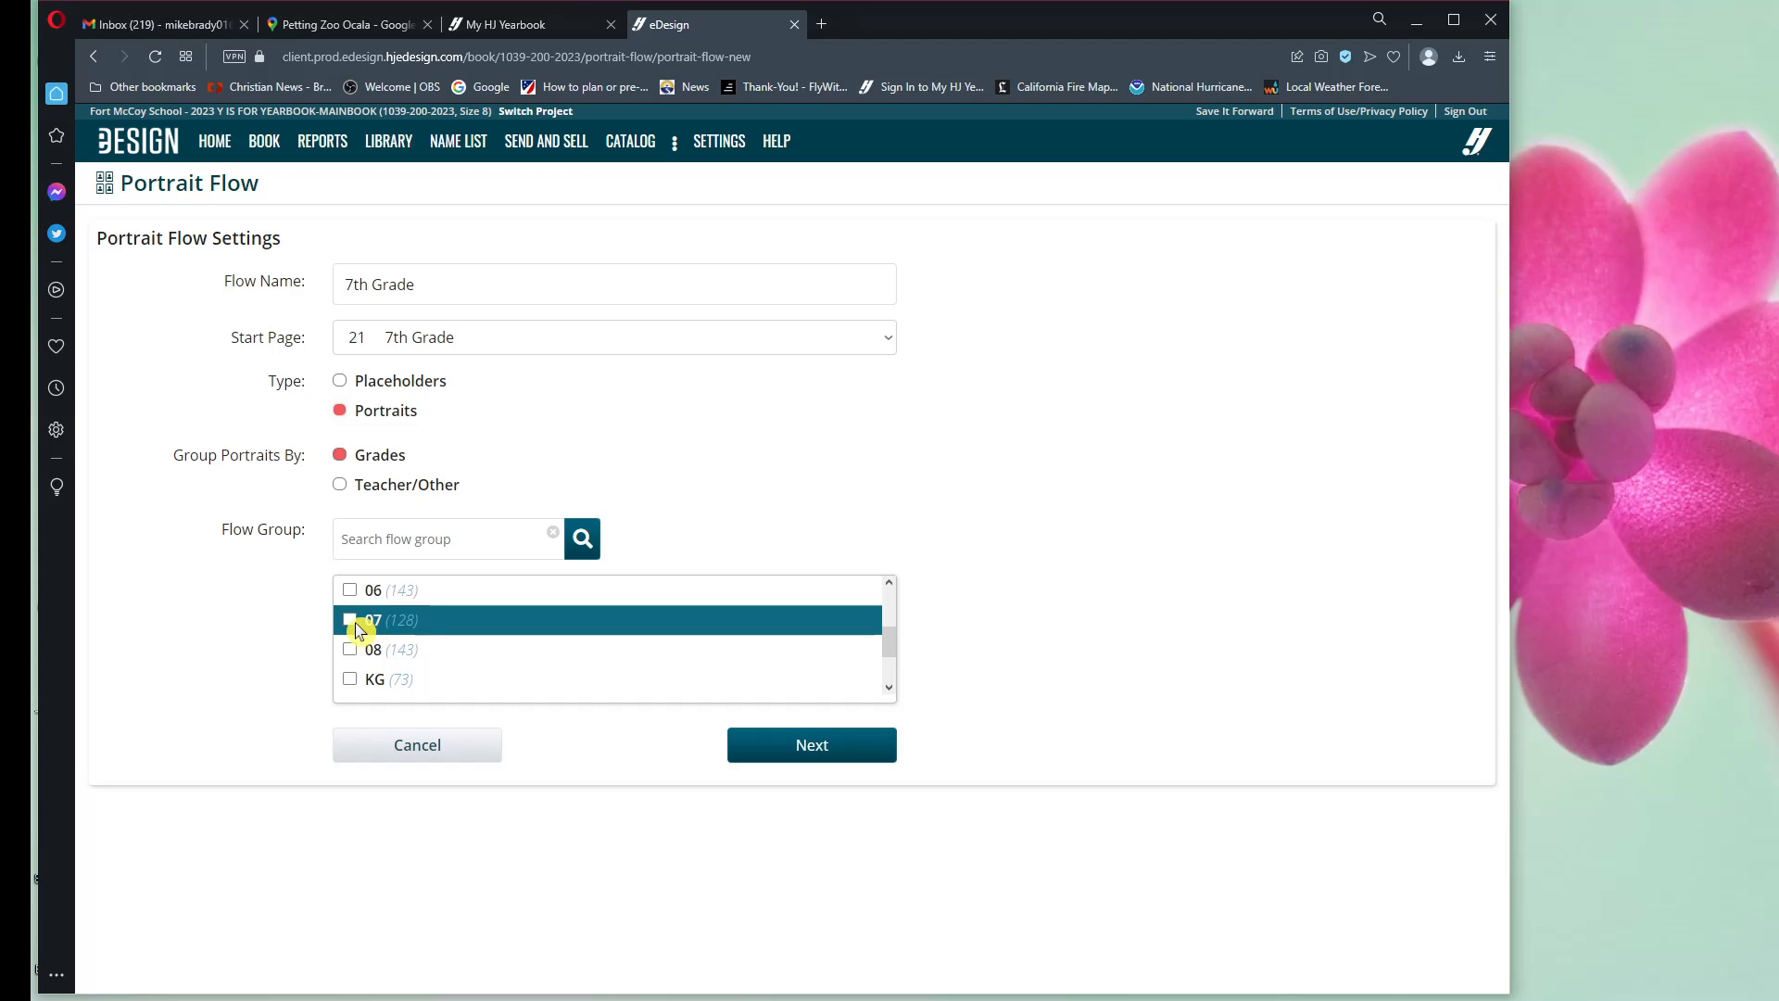
click(351, 622)
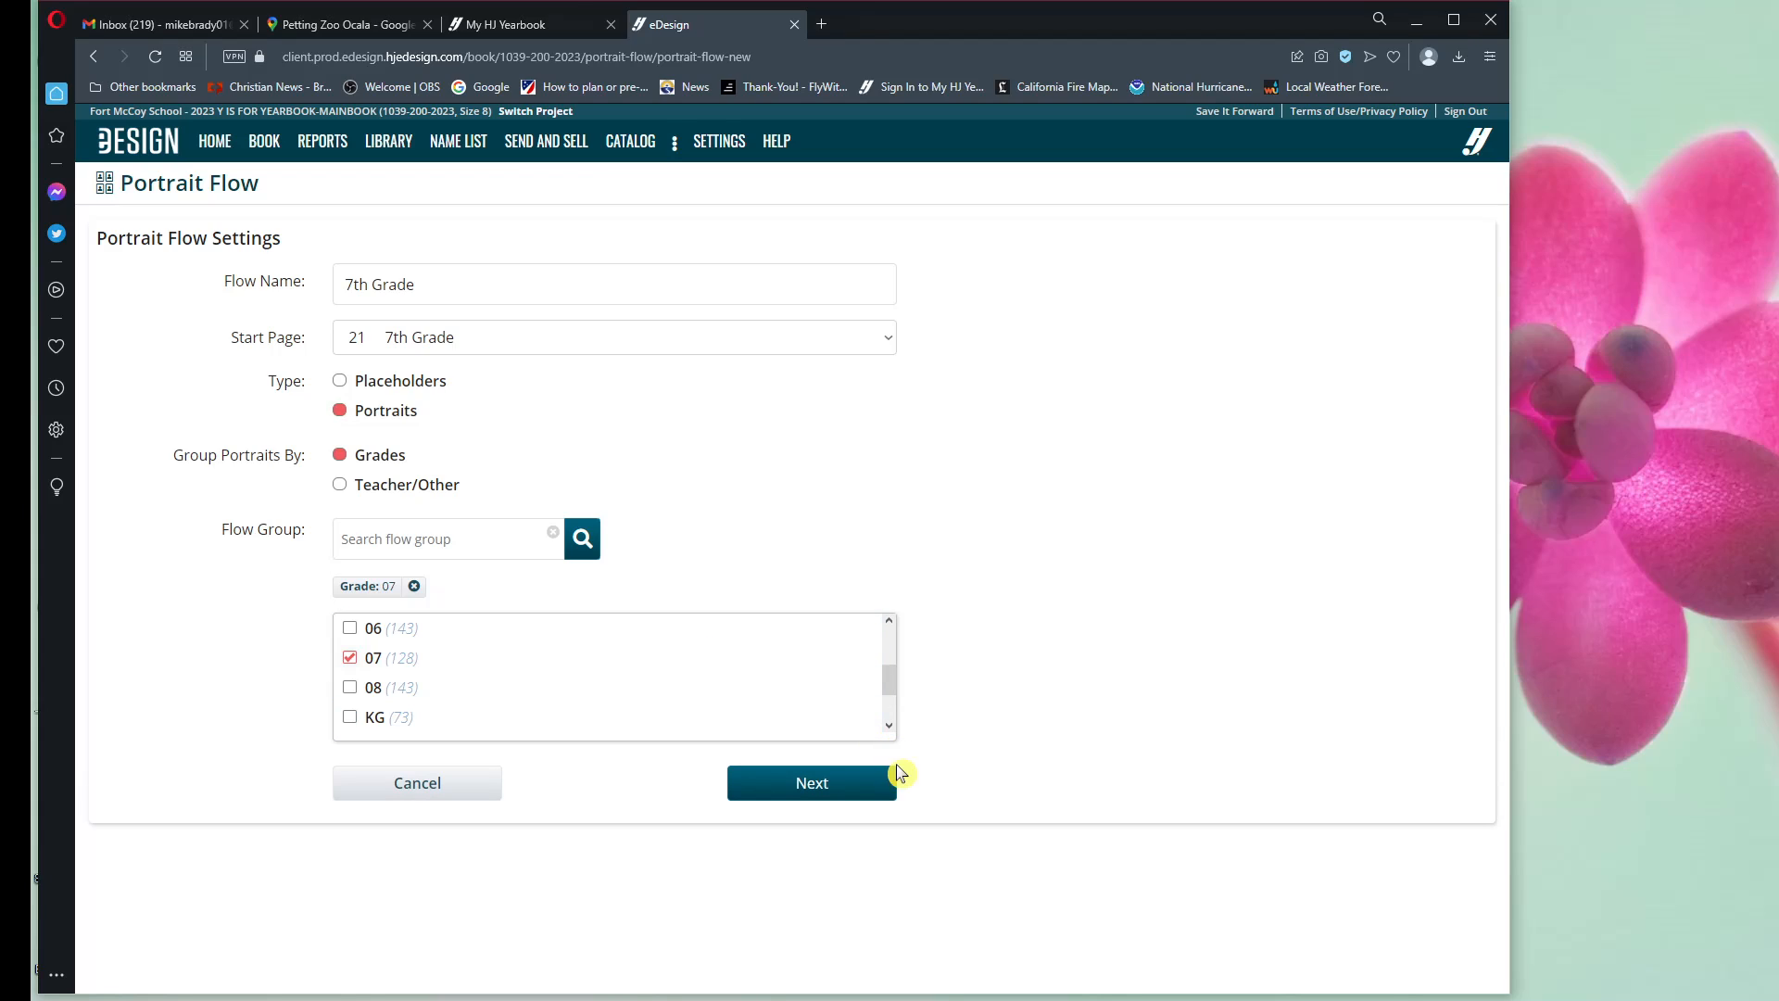
click(812, 784)
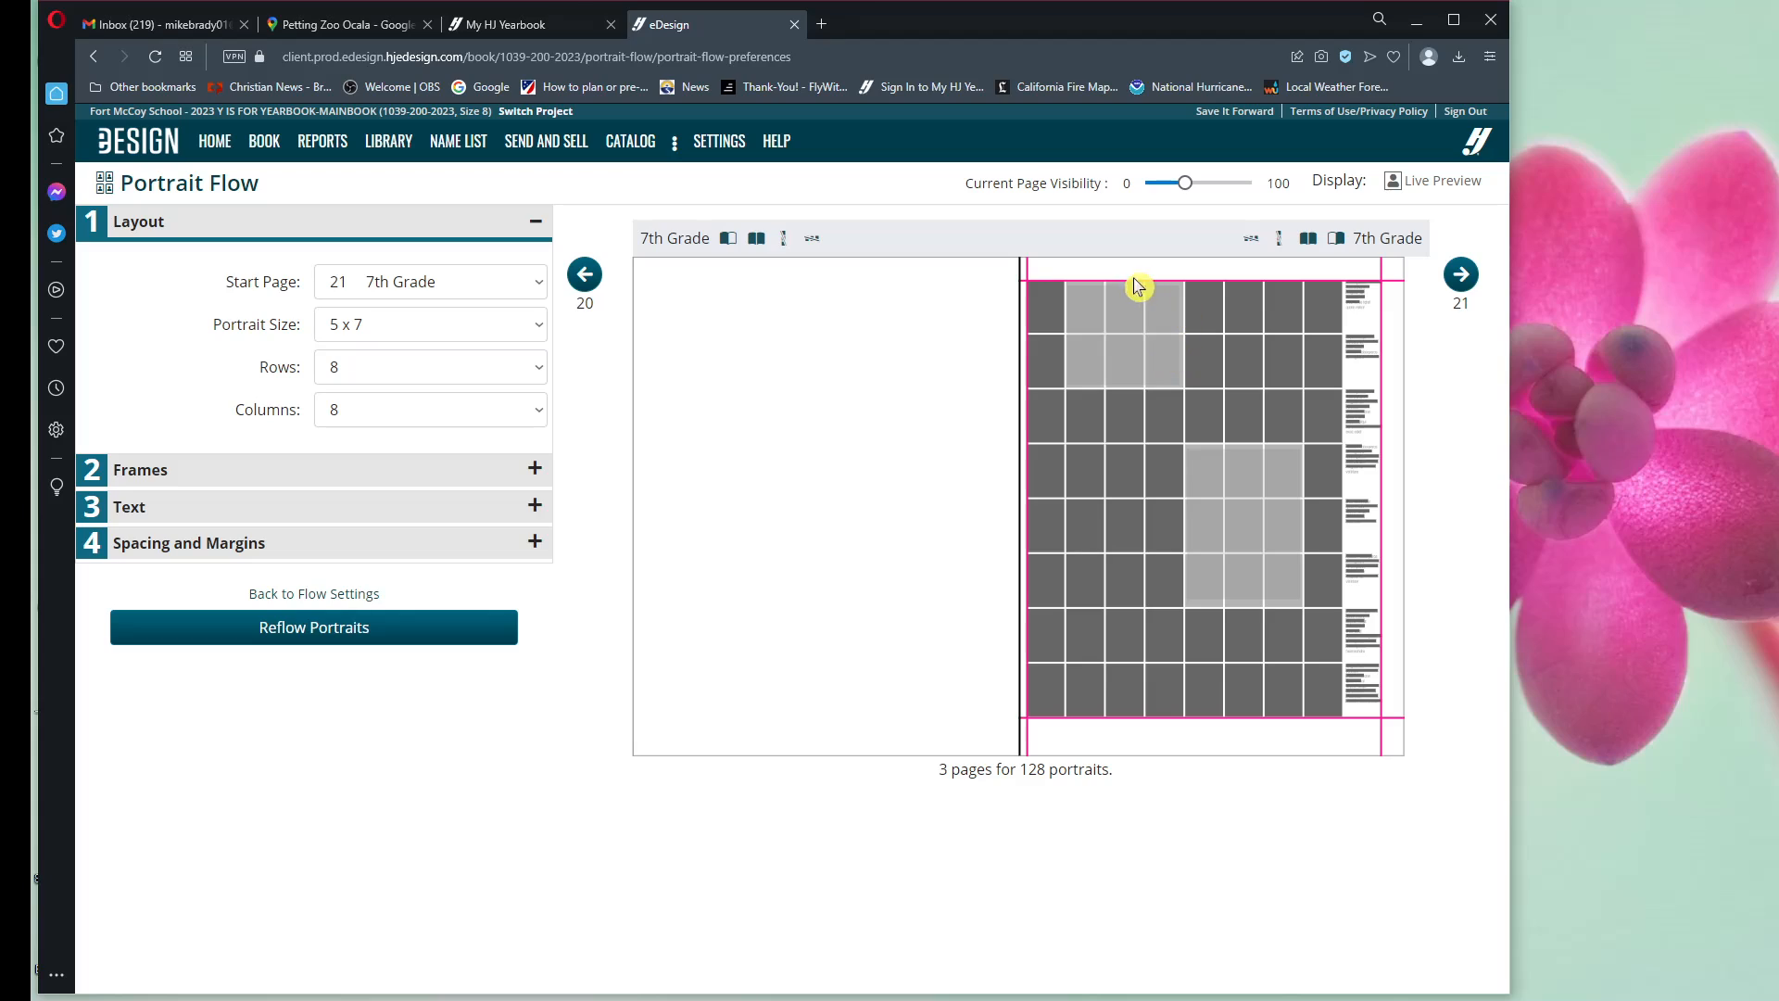
Step: Review the blocked-out spaces across pages 21–23 and start reflowing the 7th Grade portraits
click(1088, 315)
click(1093, 319)
click(1464, 274)
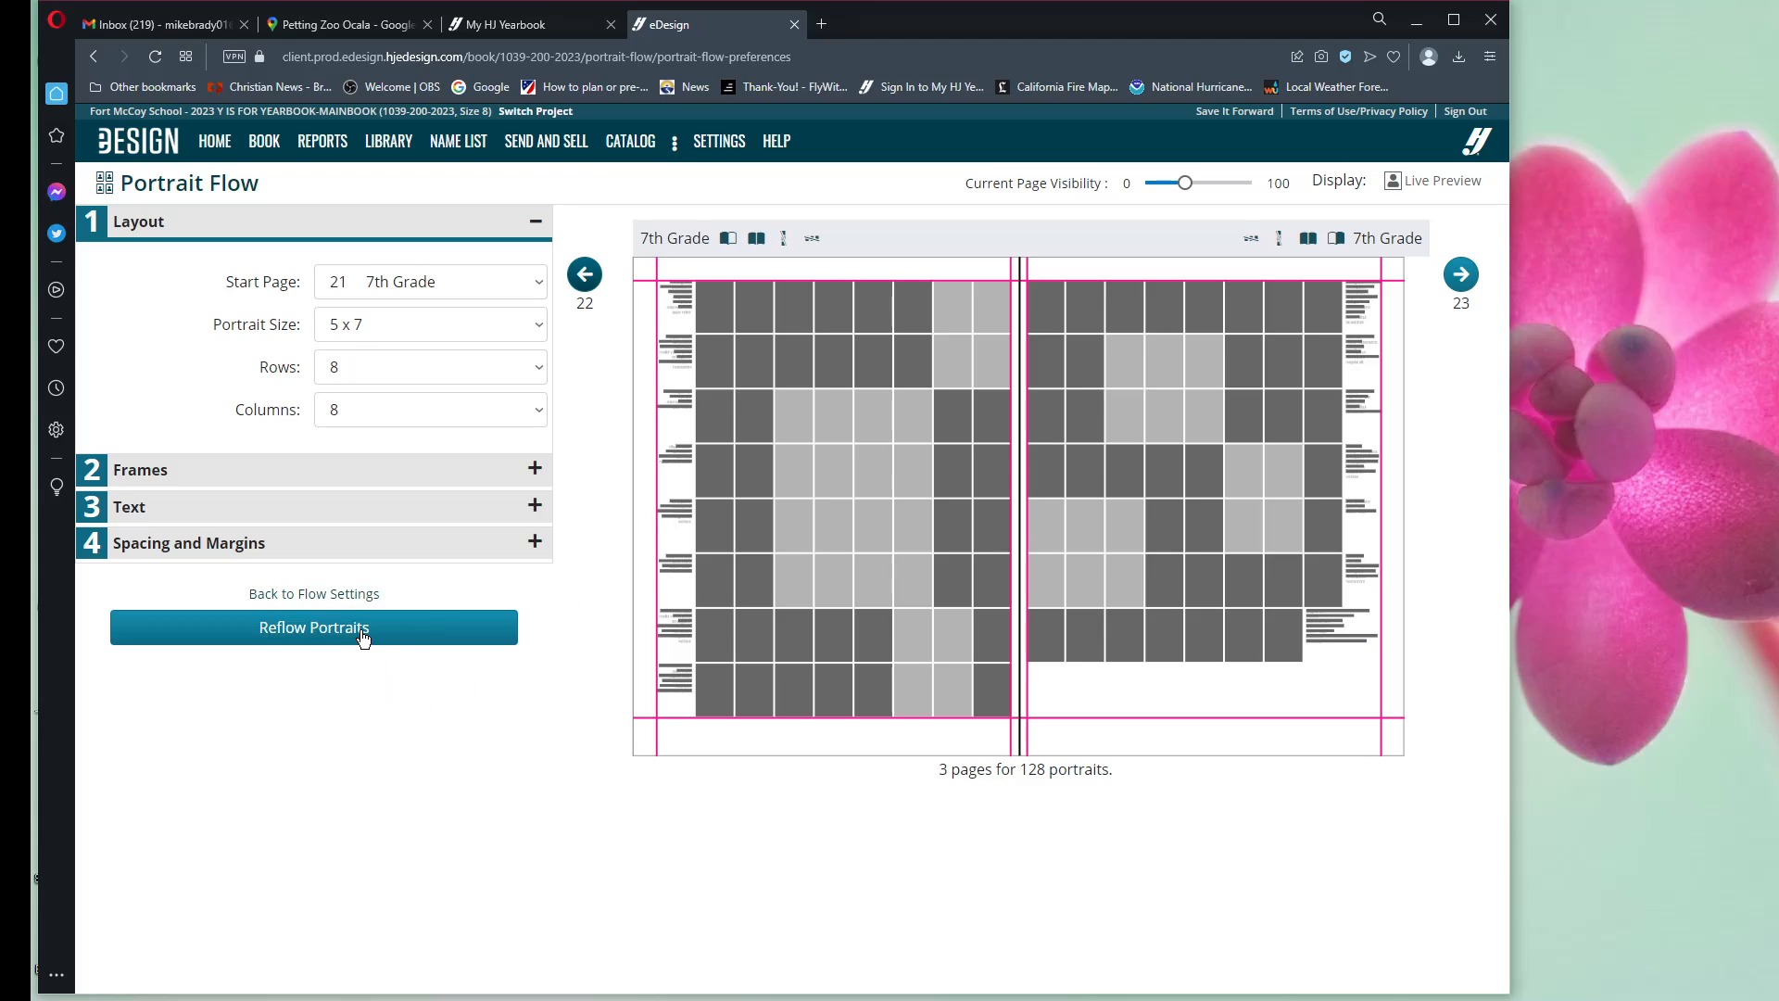
click(387, 615)
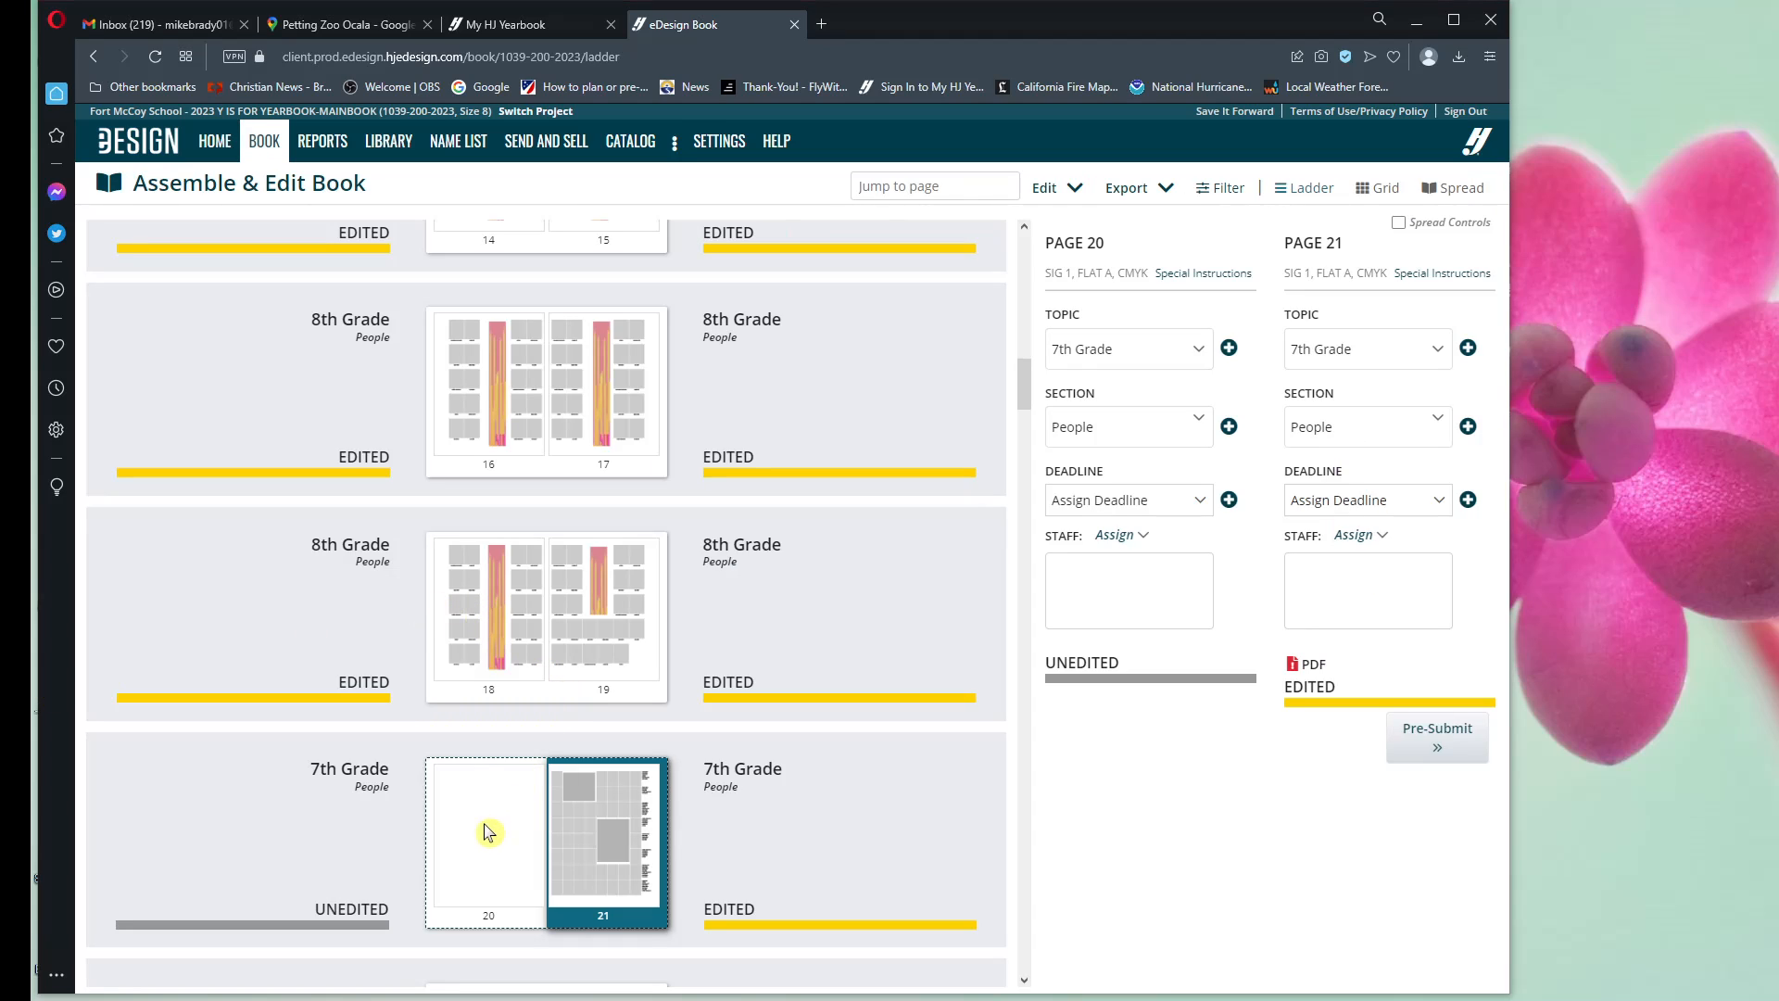
Step: Compare the blank pages 12 and 20 that precede the 8th and 7th Grade portraits
scroll(483, 829, up, 5)
click(473, 420)
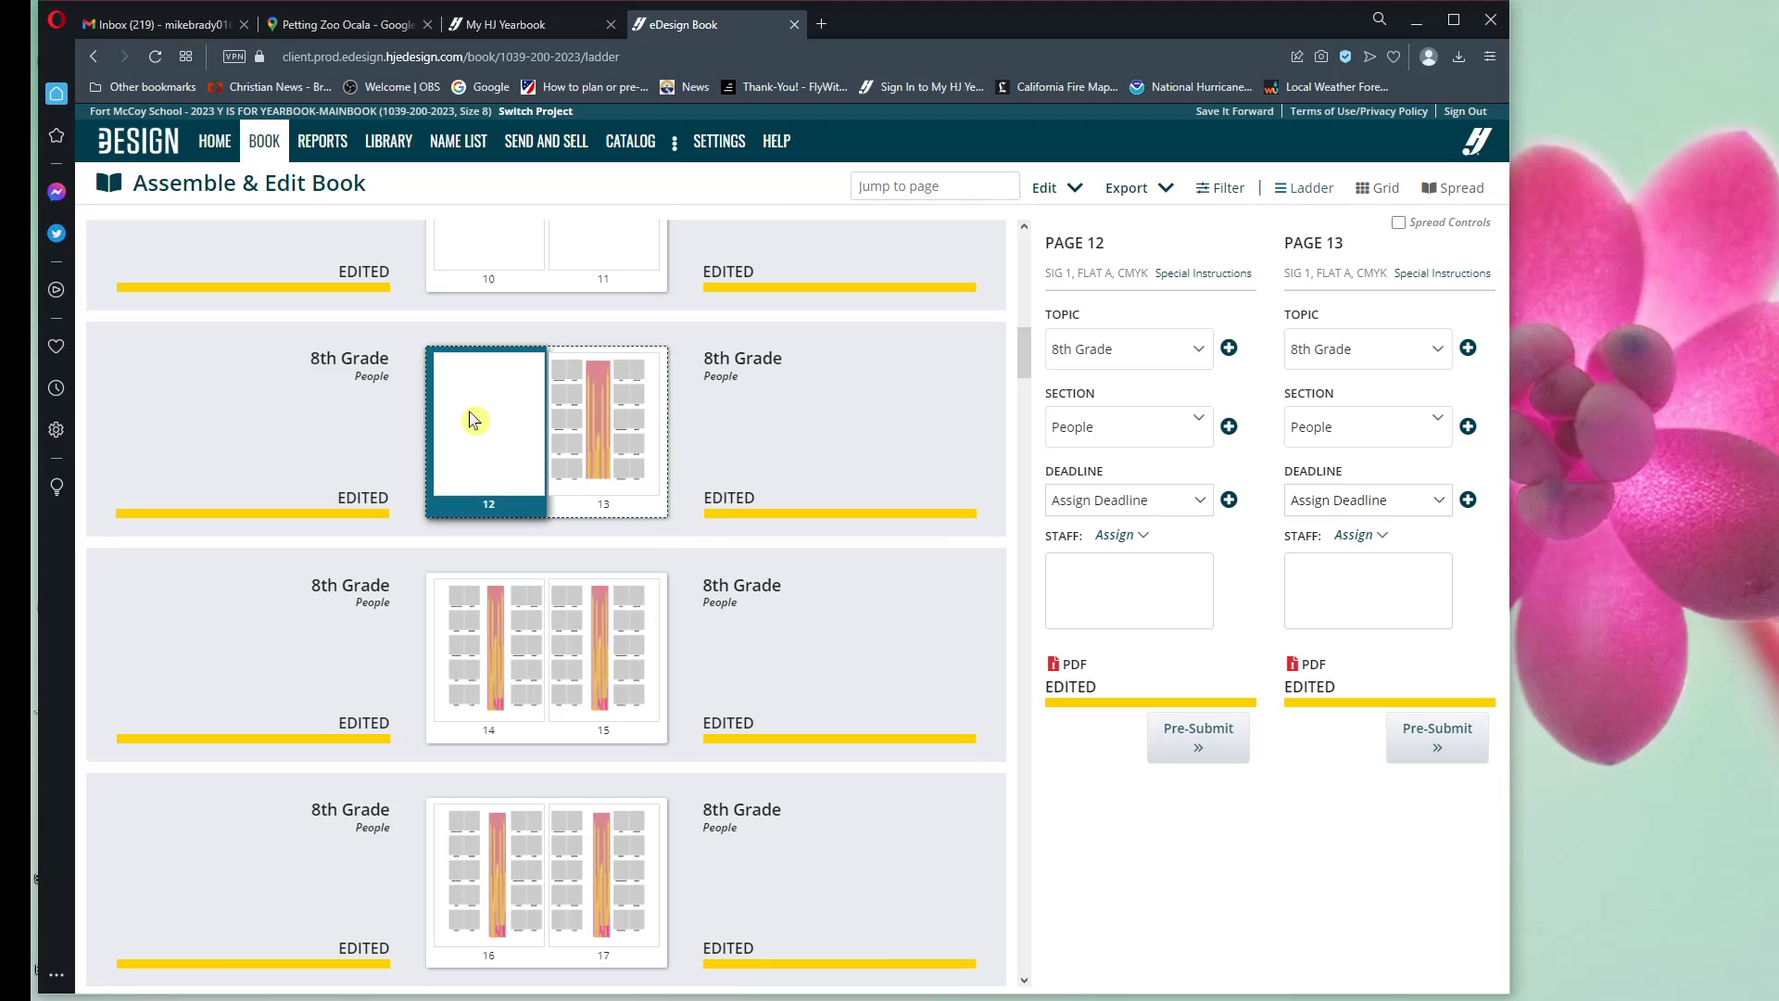
scroll(473, 420, down, 5)
click(480, 732)
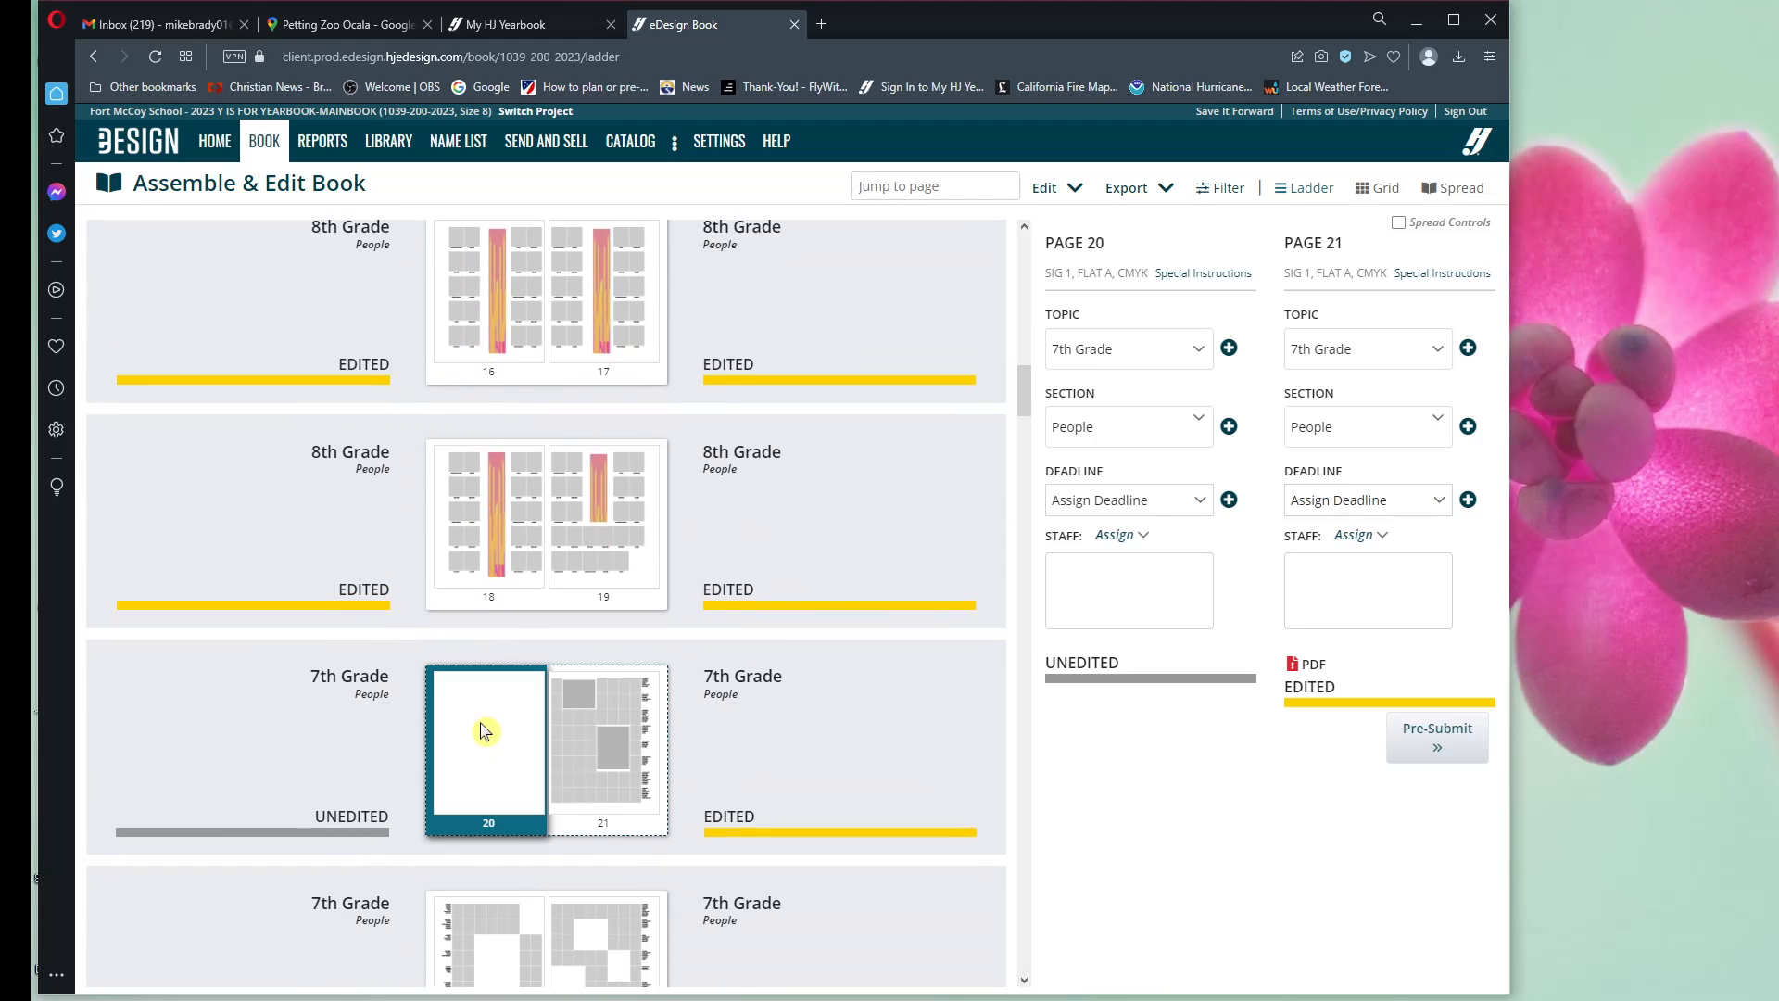
scroll(481, 723, up, 5)
scroll(481, 718, up, 1)
Step: Open page 12 in the page designer and browse the candids and templates available for it
click(500, 428)
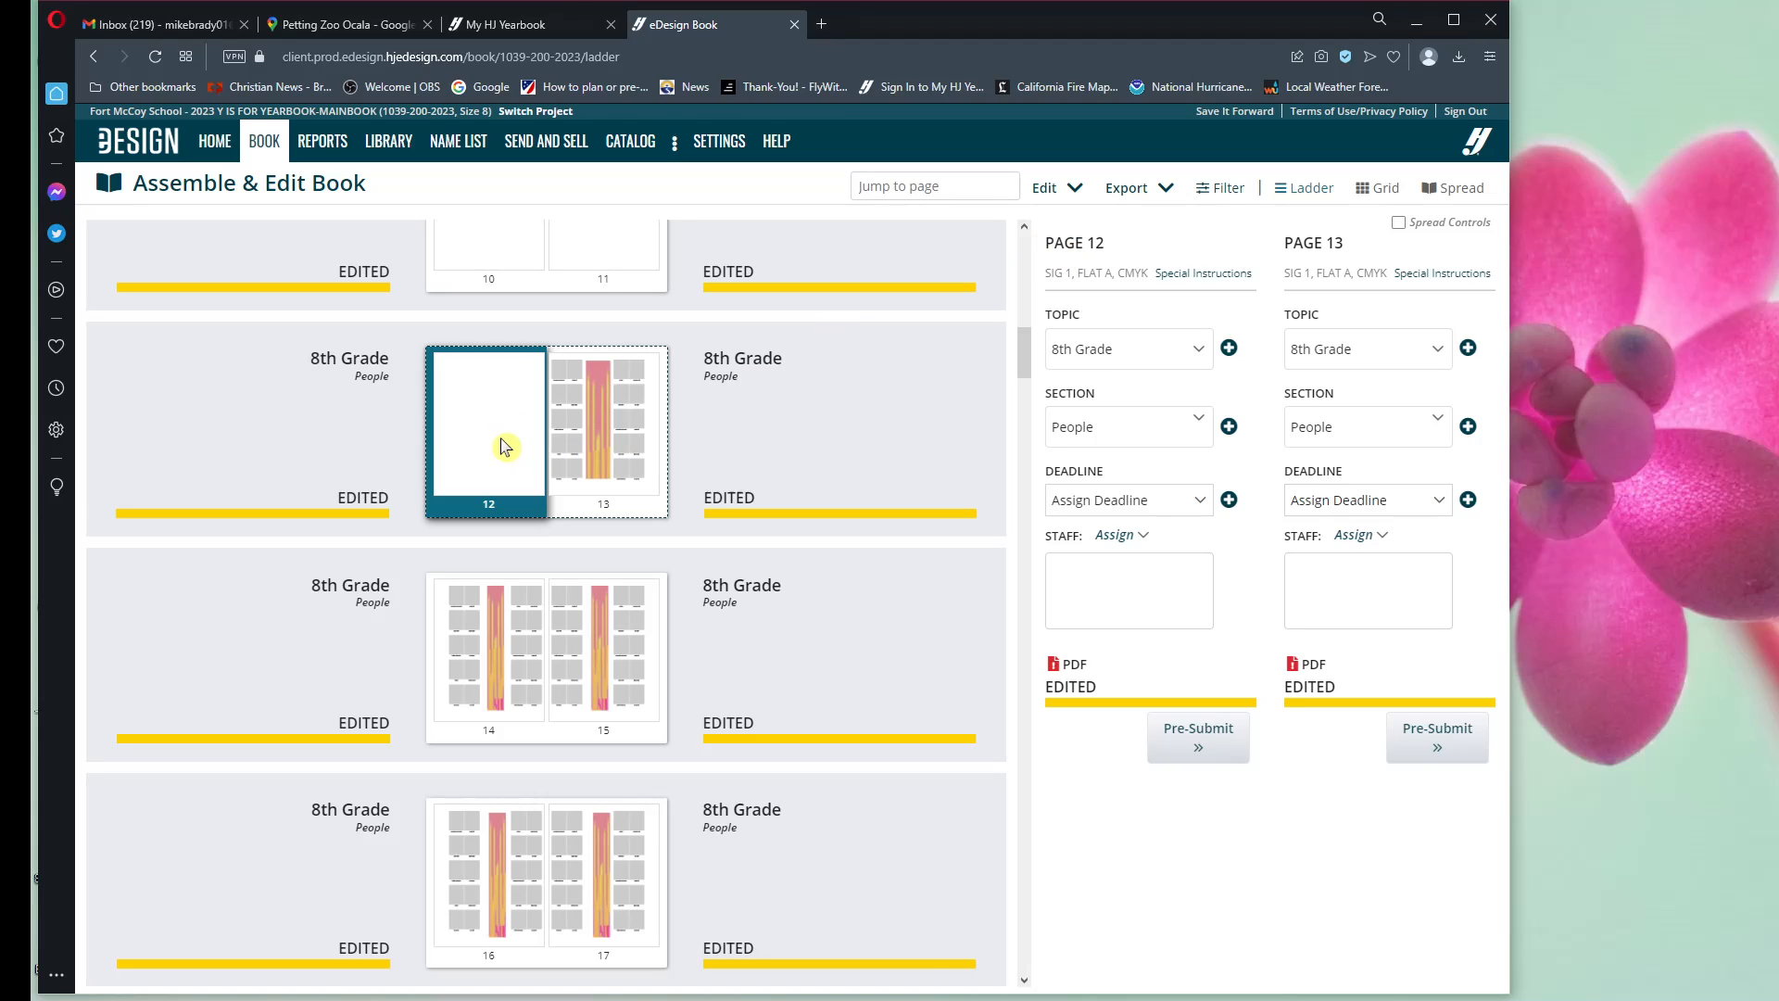
double_click(504, 445)
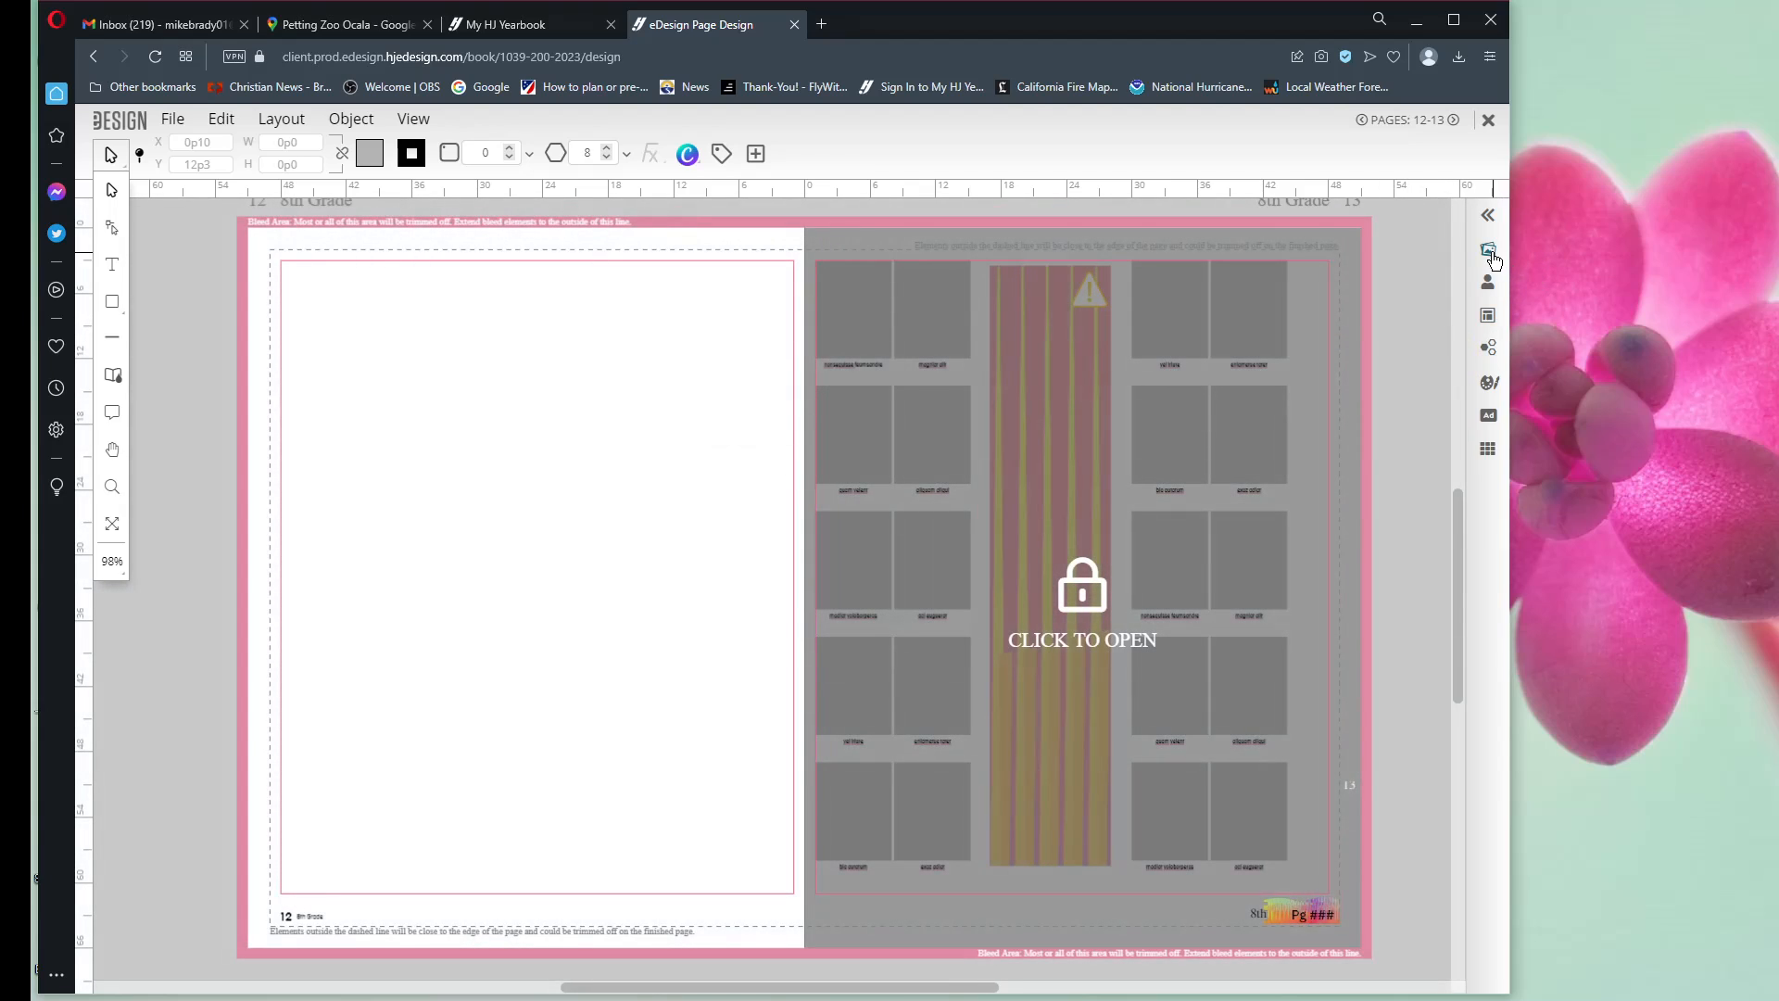
click(1488, 250)
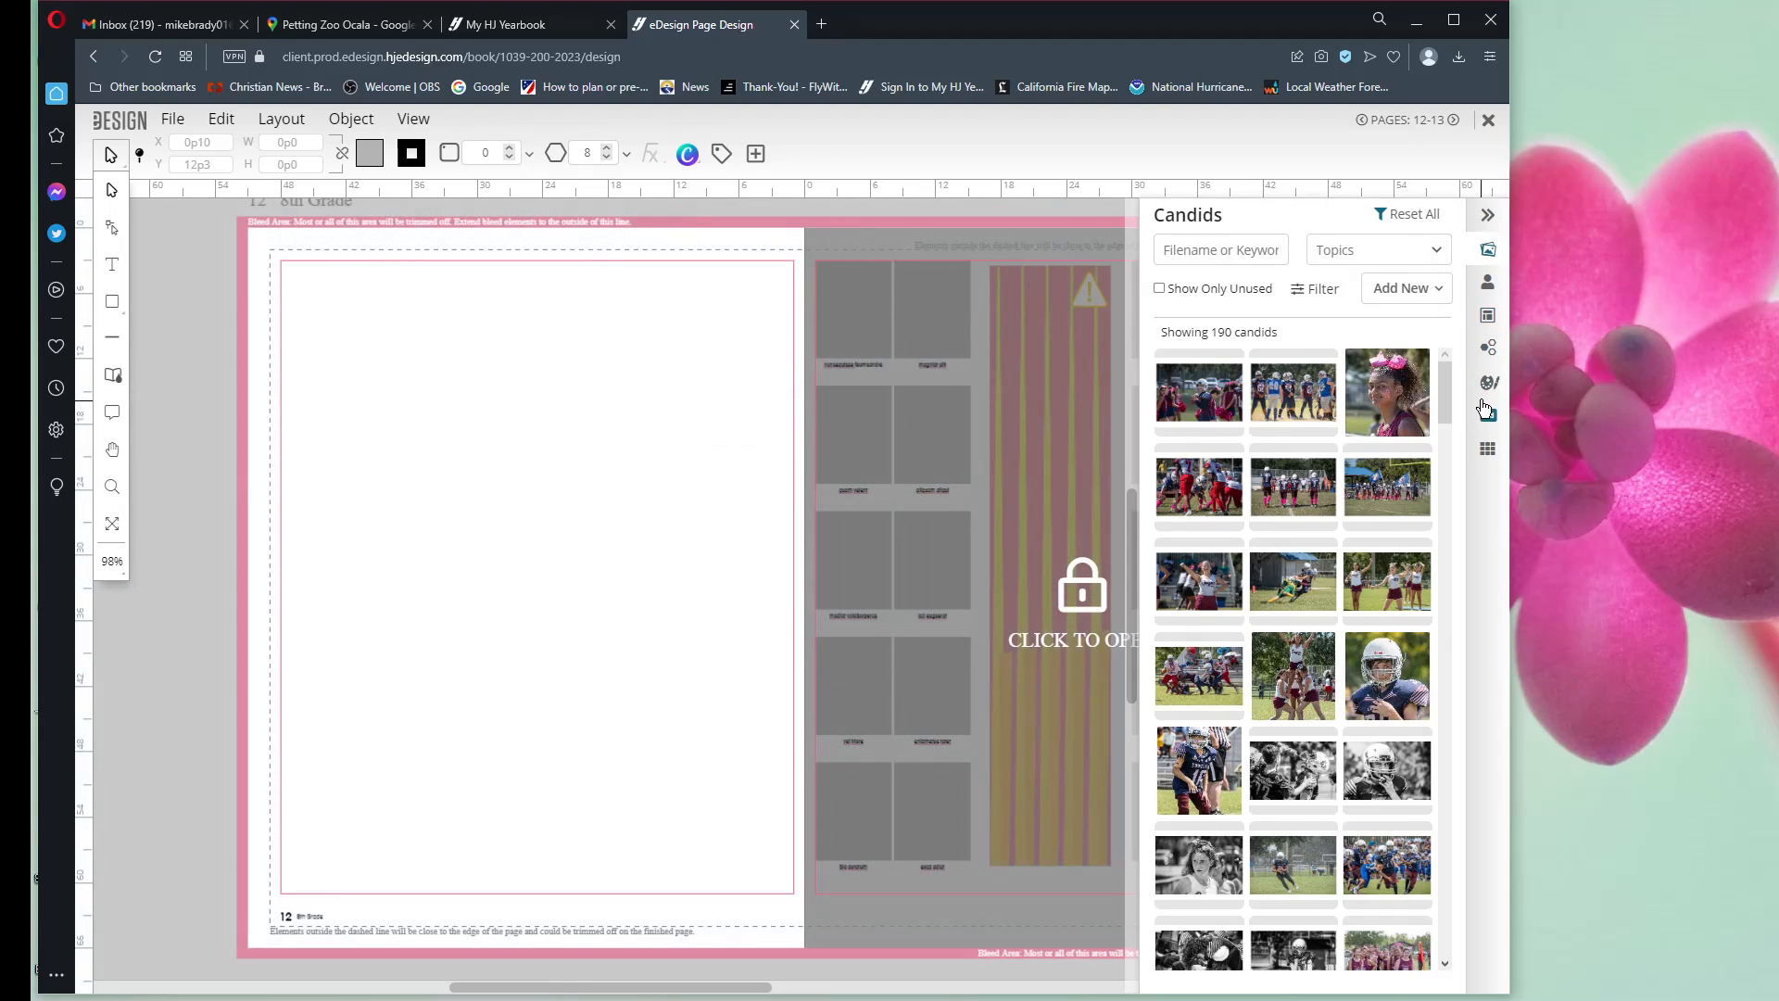
click(1489, 317)
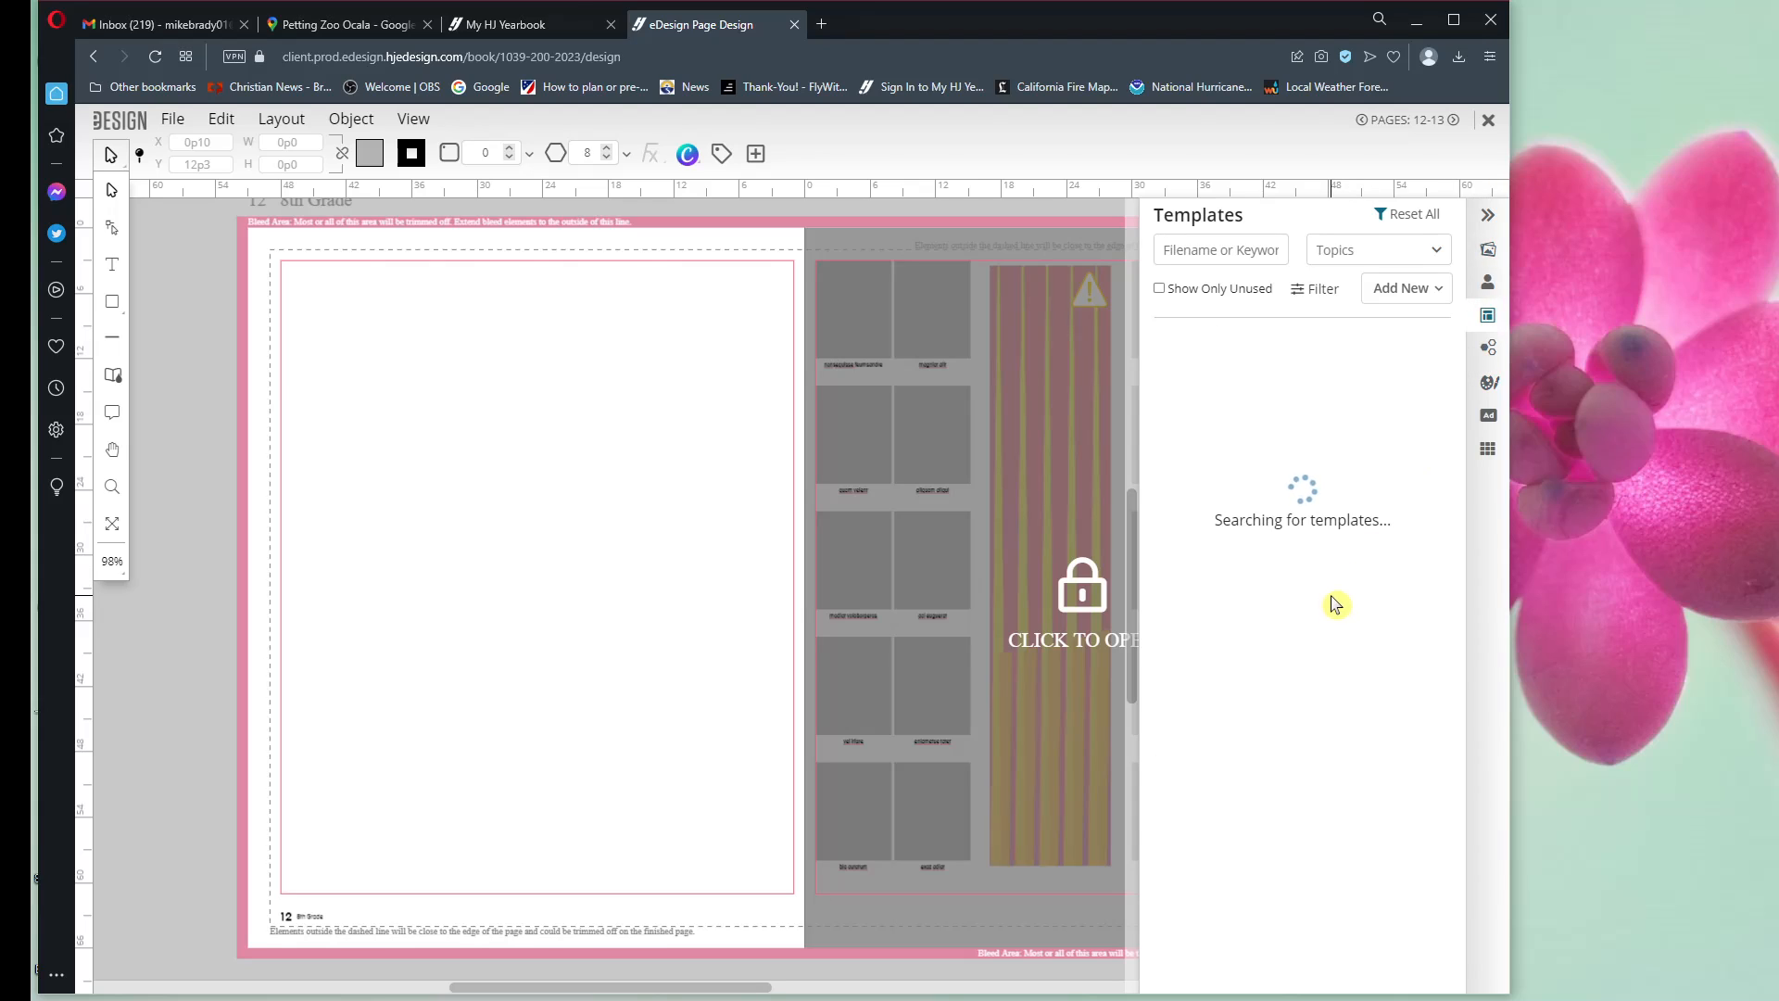
scroll(1340, 543, down, 10)
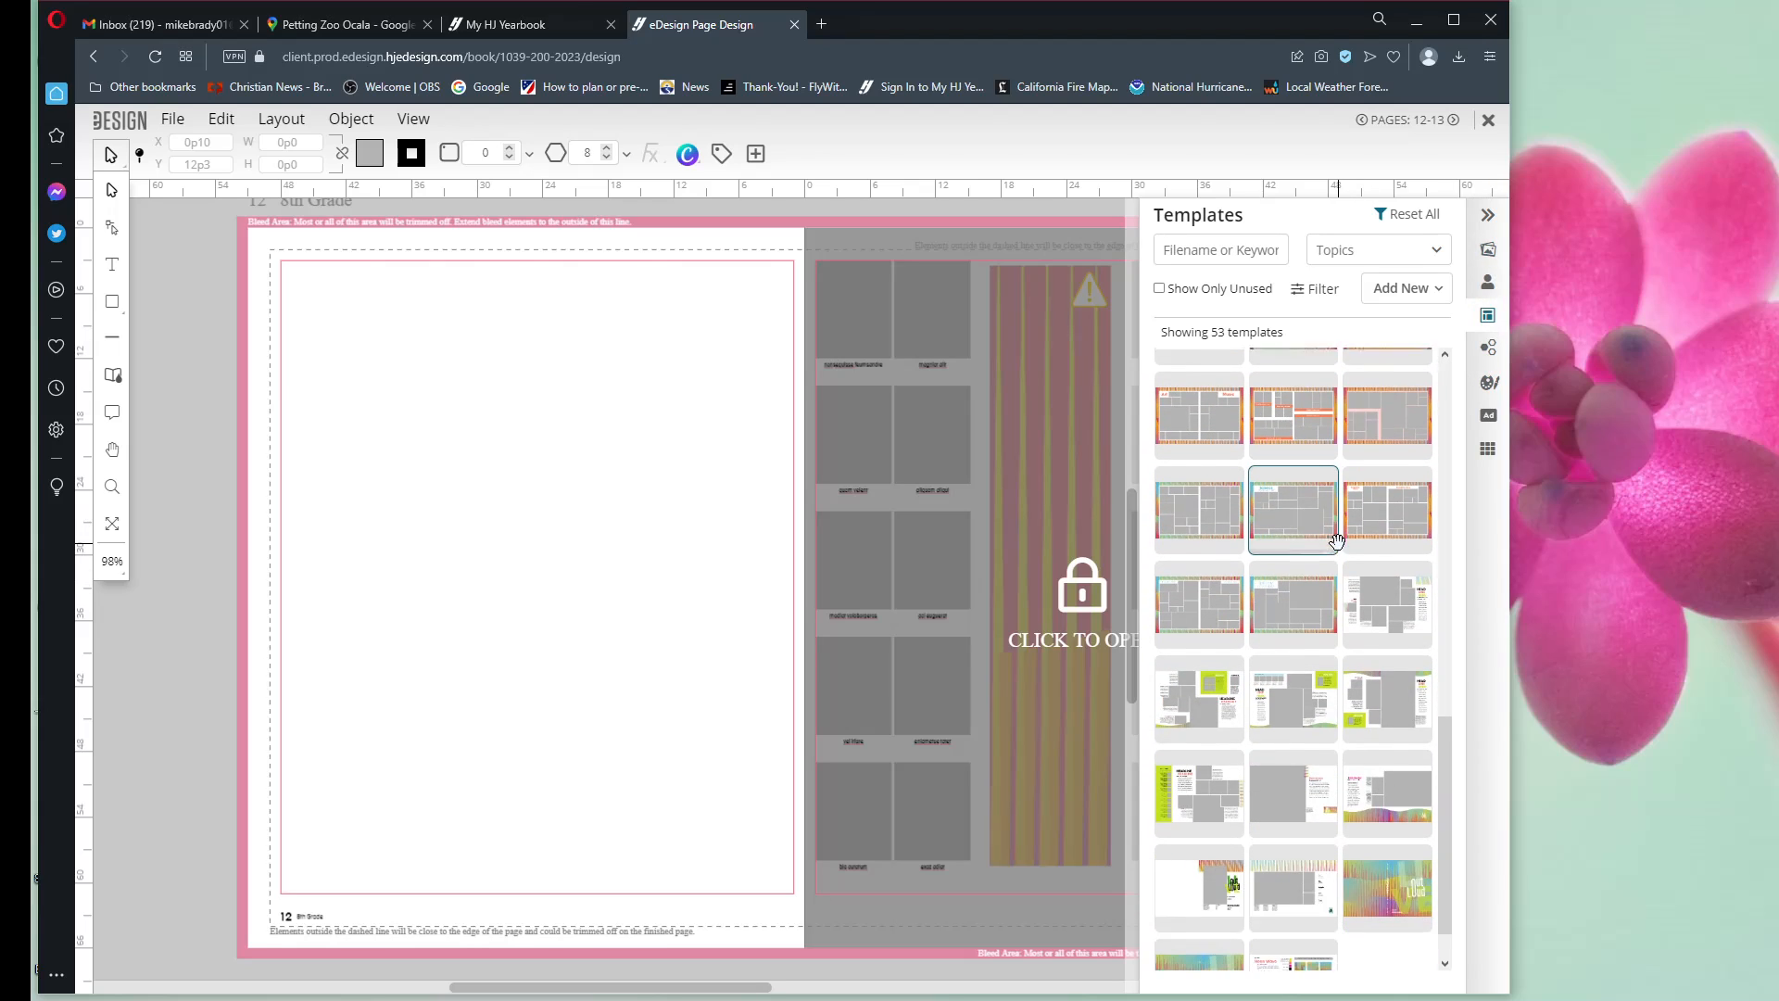
scroll(1337, 540, up, 10)
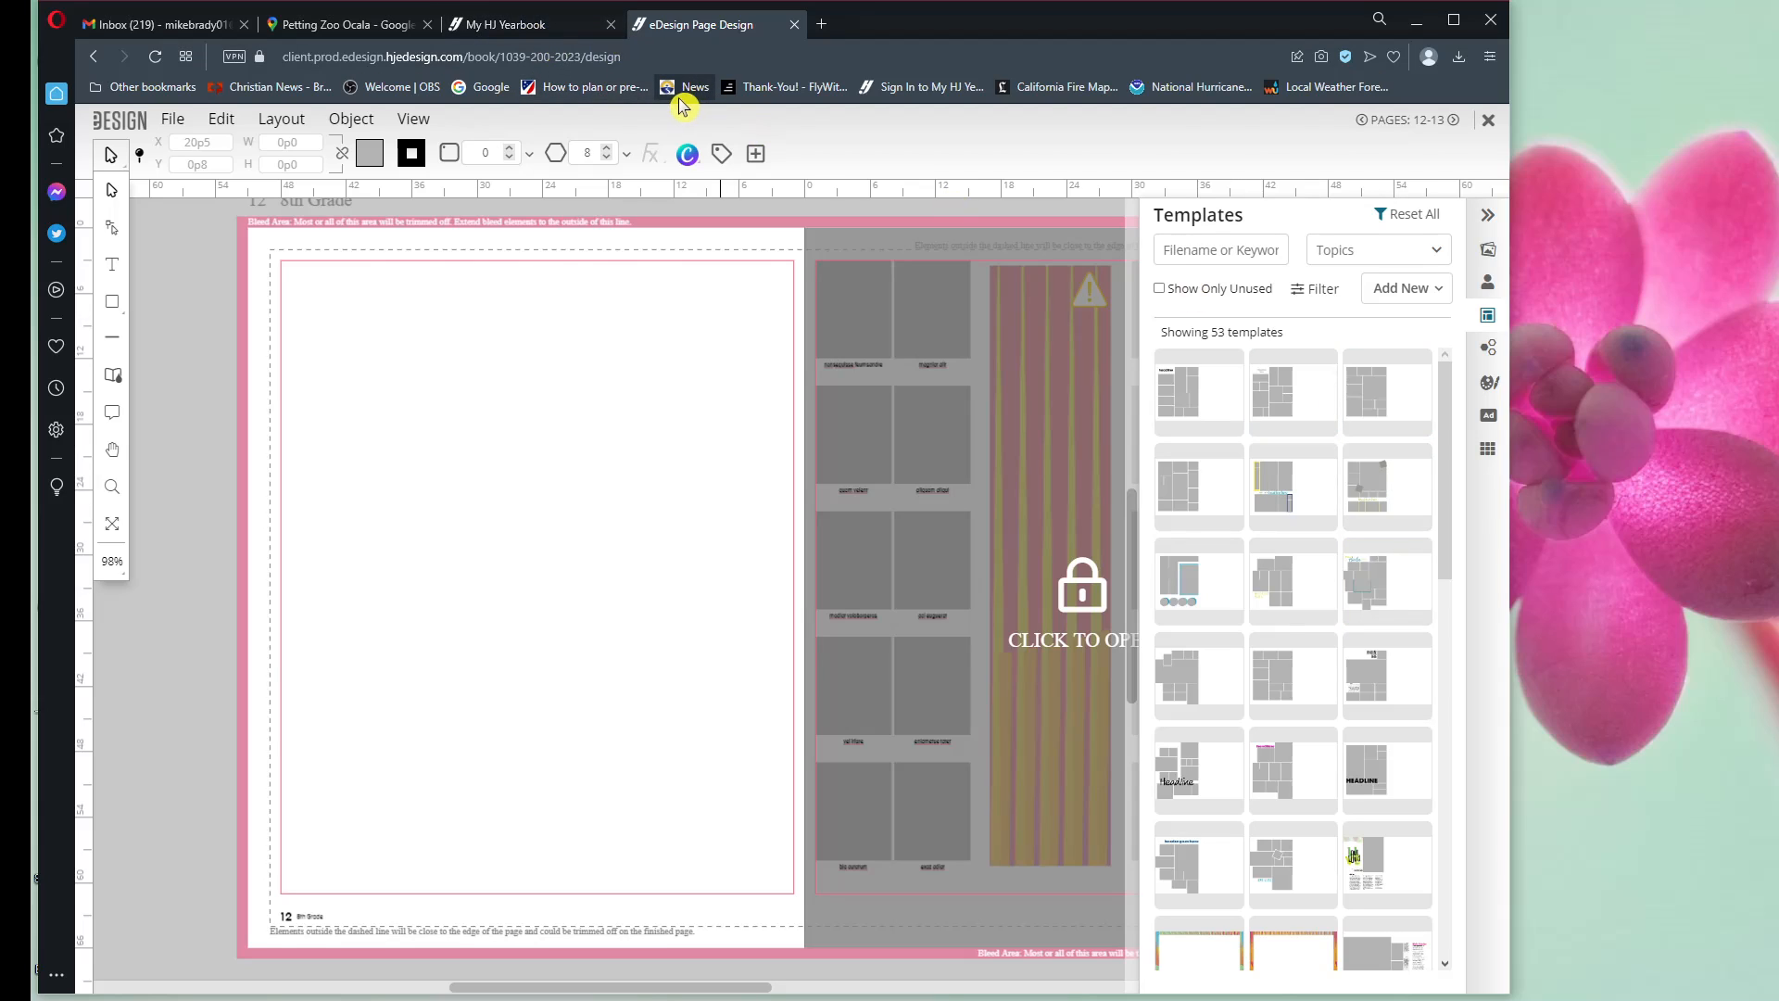
Step: Leave the page designer, start a template import from the catalog and show all templates in the 03 More Templates collection
click(1490, 121)
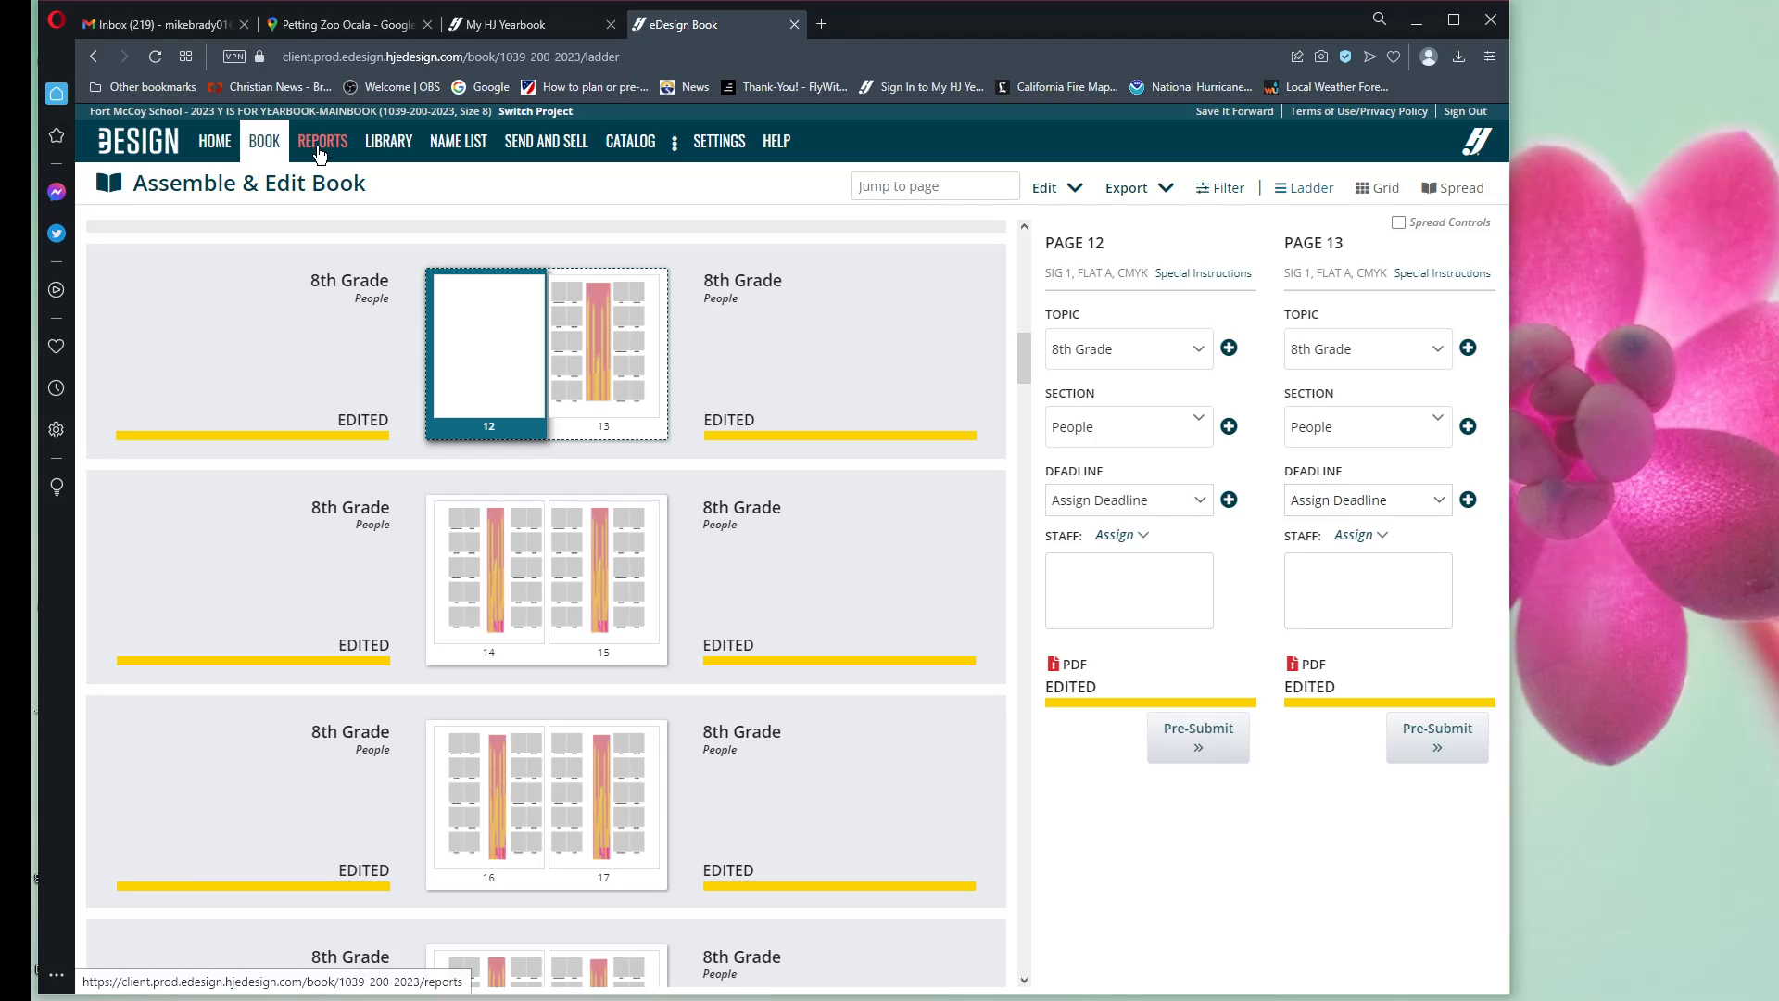
click(388, 140)
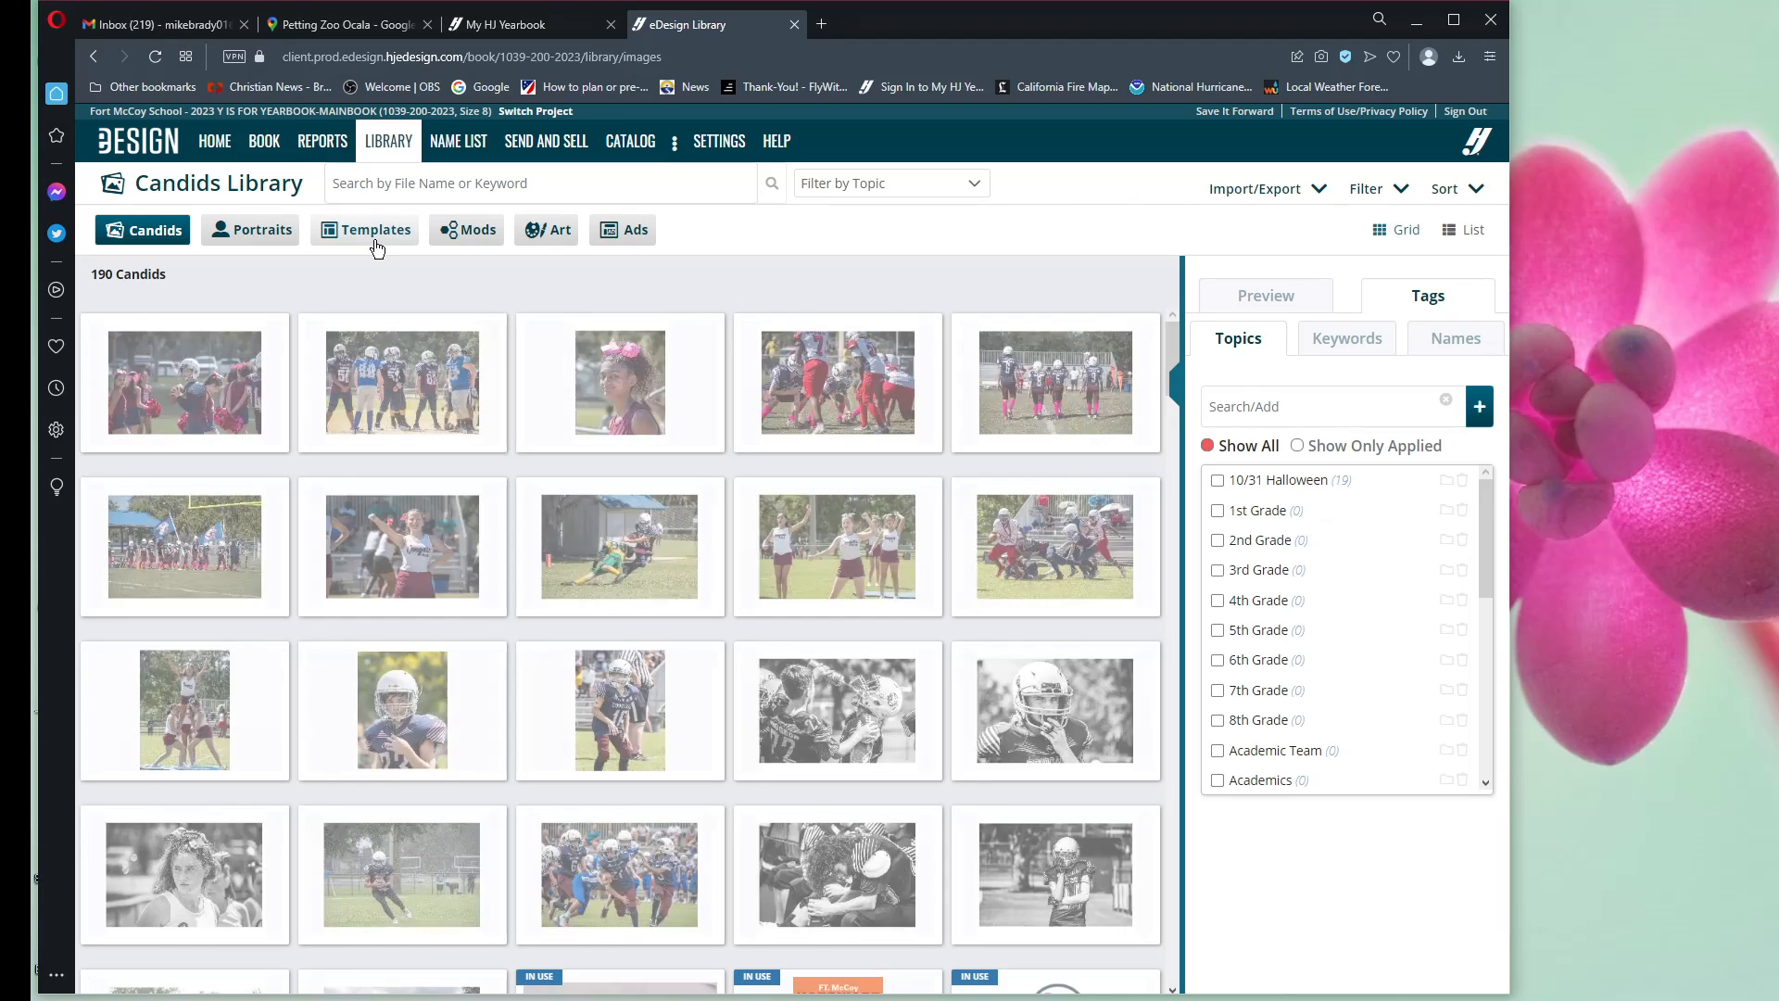
click(376, 234)
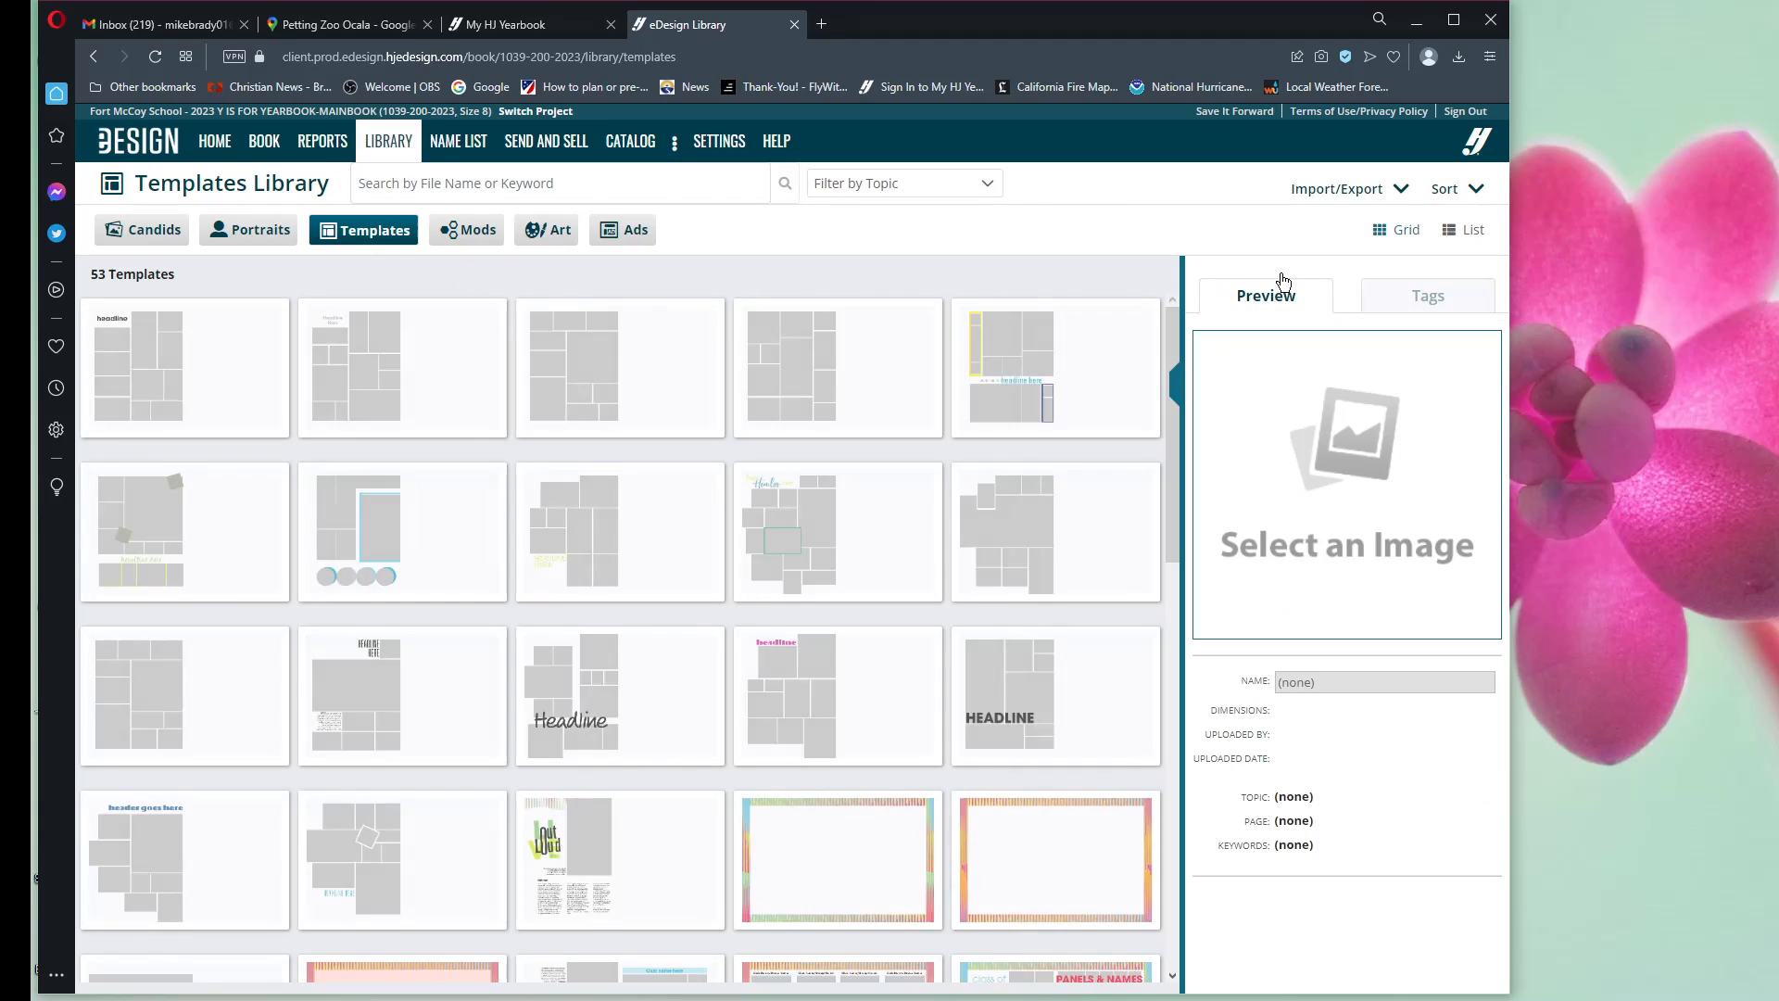
click(1398, 189)
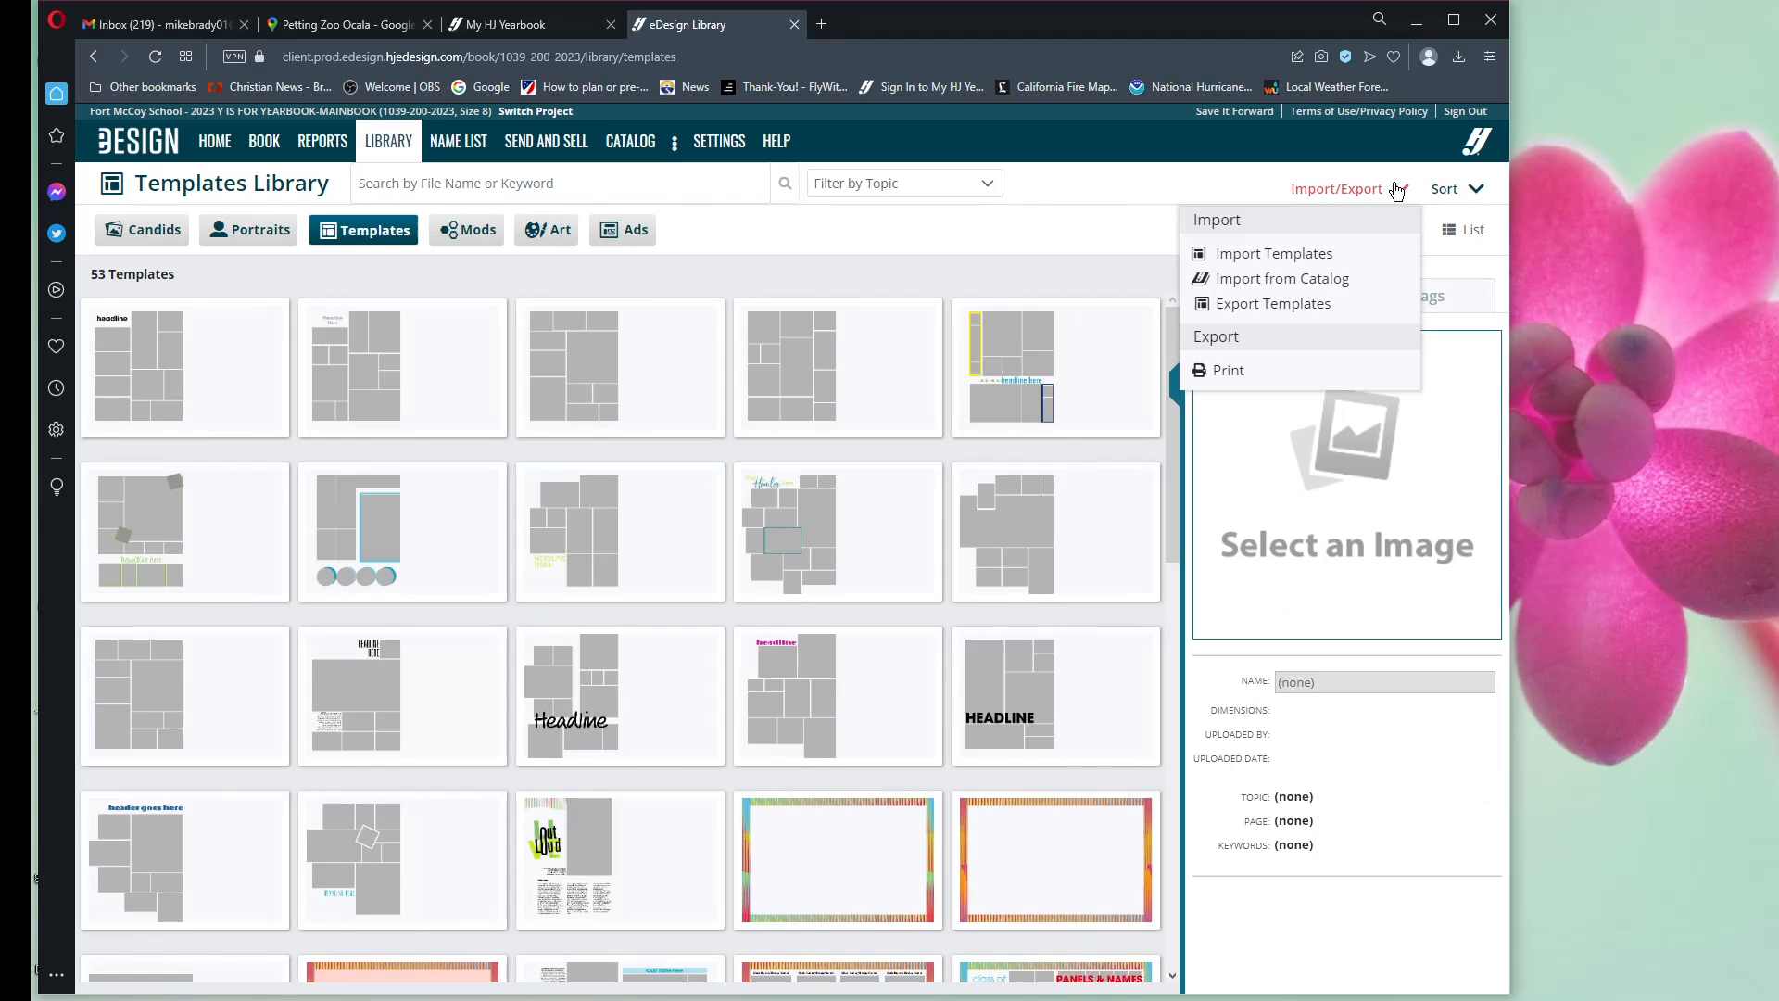
click(1293, 284)
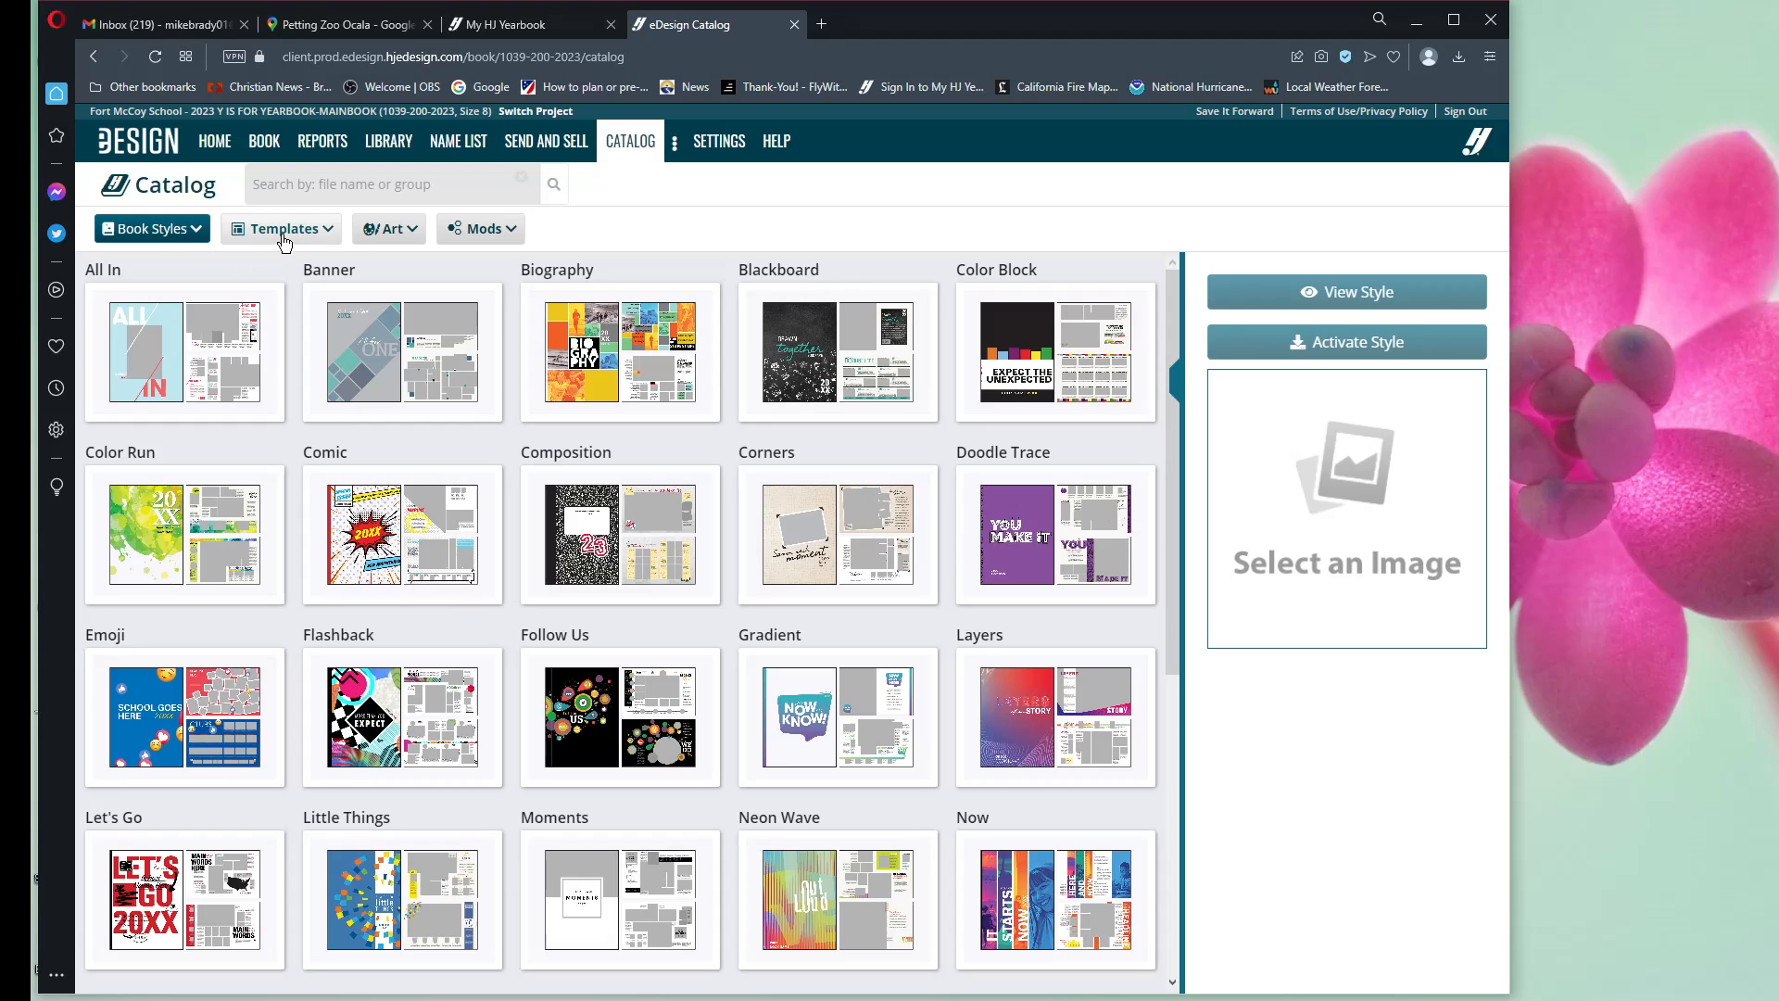
click(320, 232)
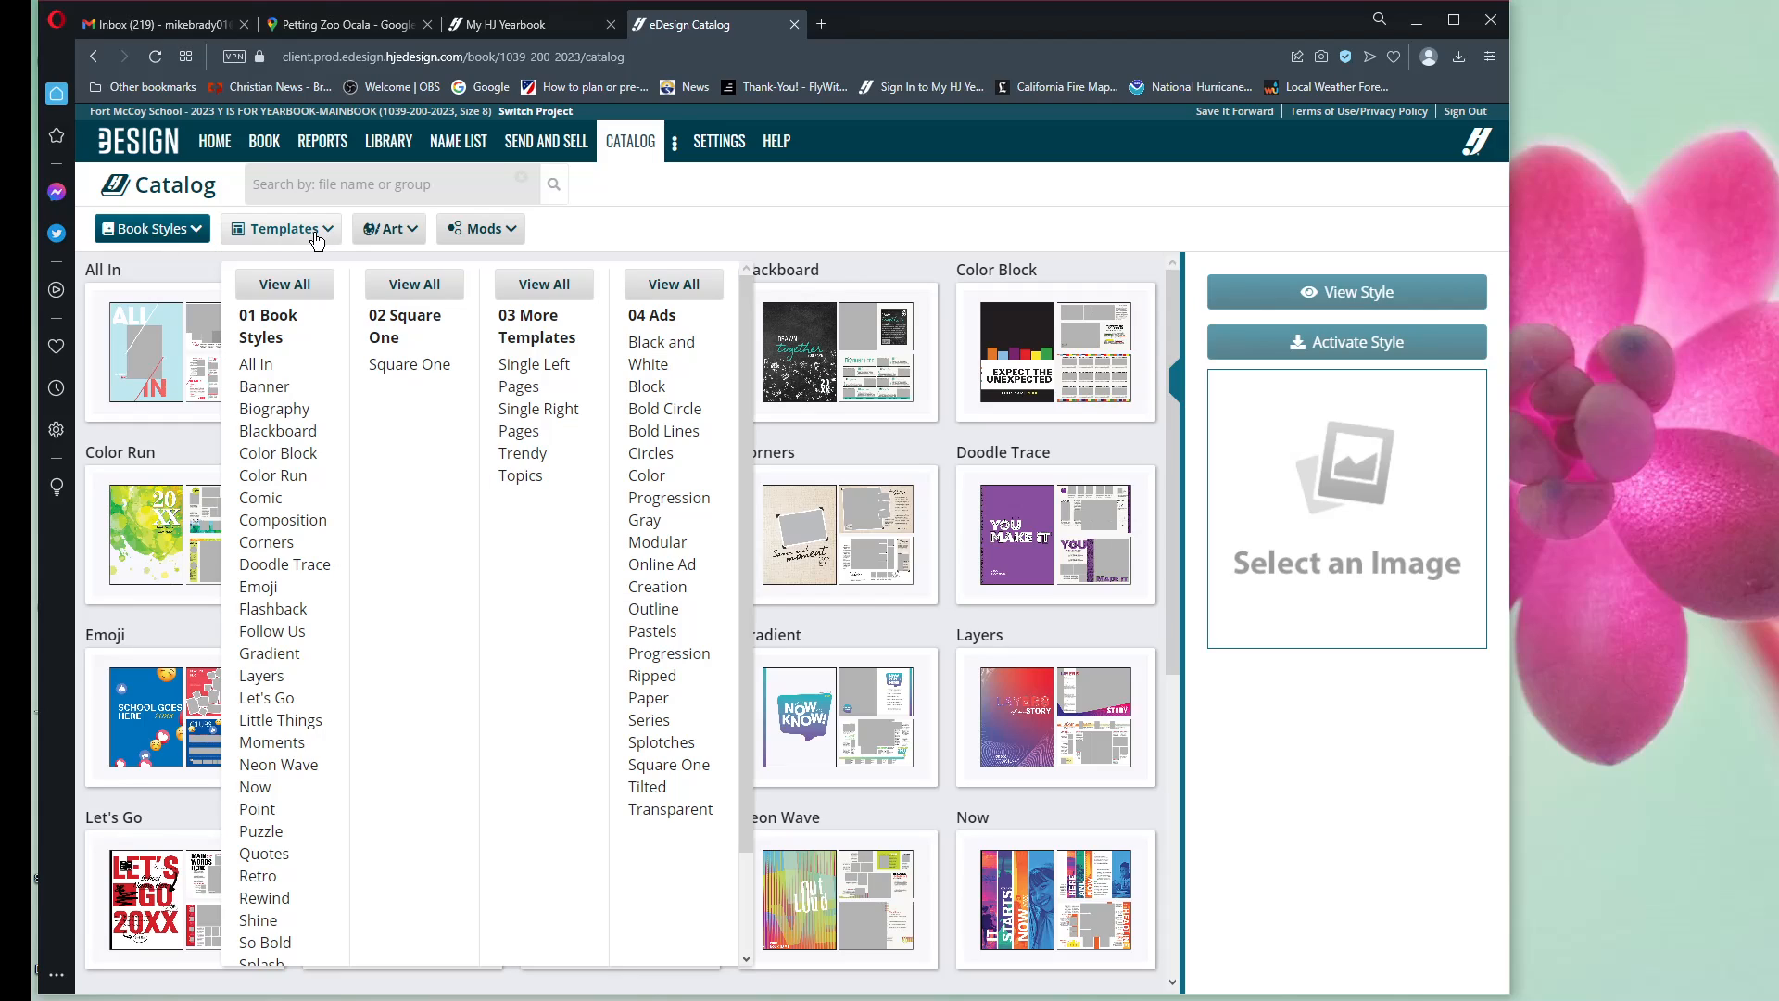
click(558, 293)
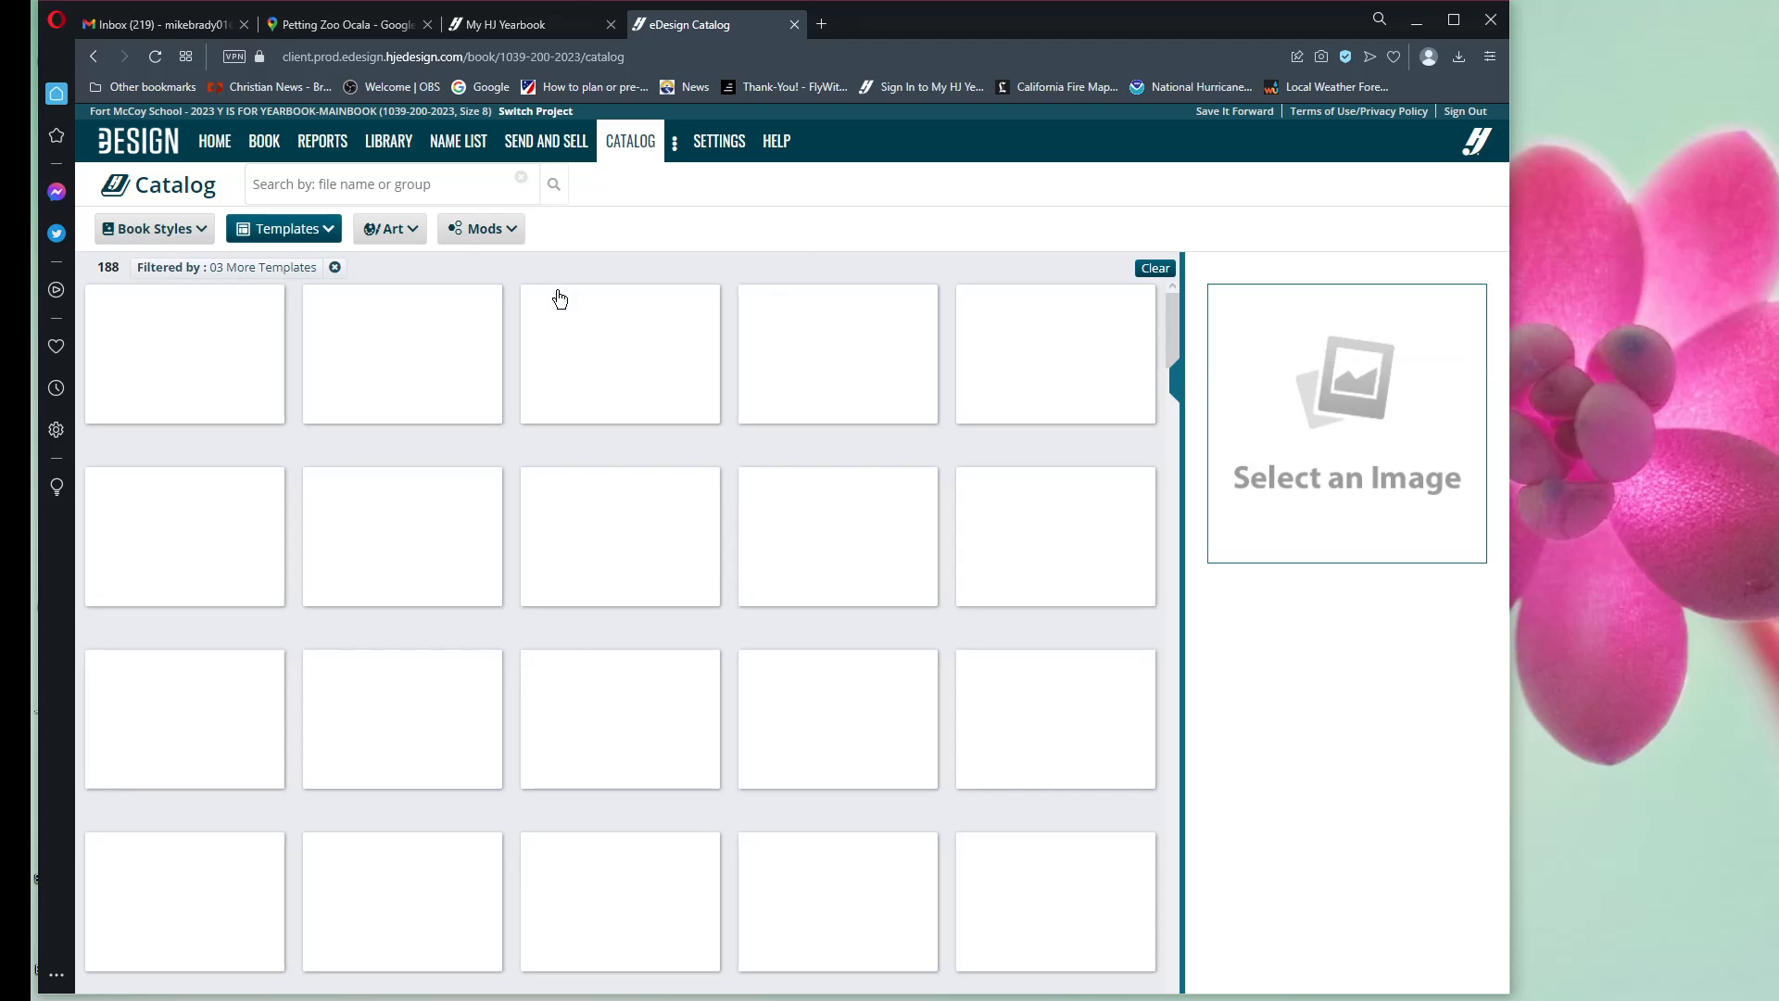
Step: Browse the single-page templates in the catalog and add the Left Page 37 template to the library
scroll(800, 585, down, 15)
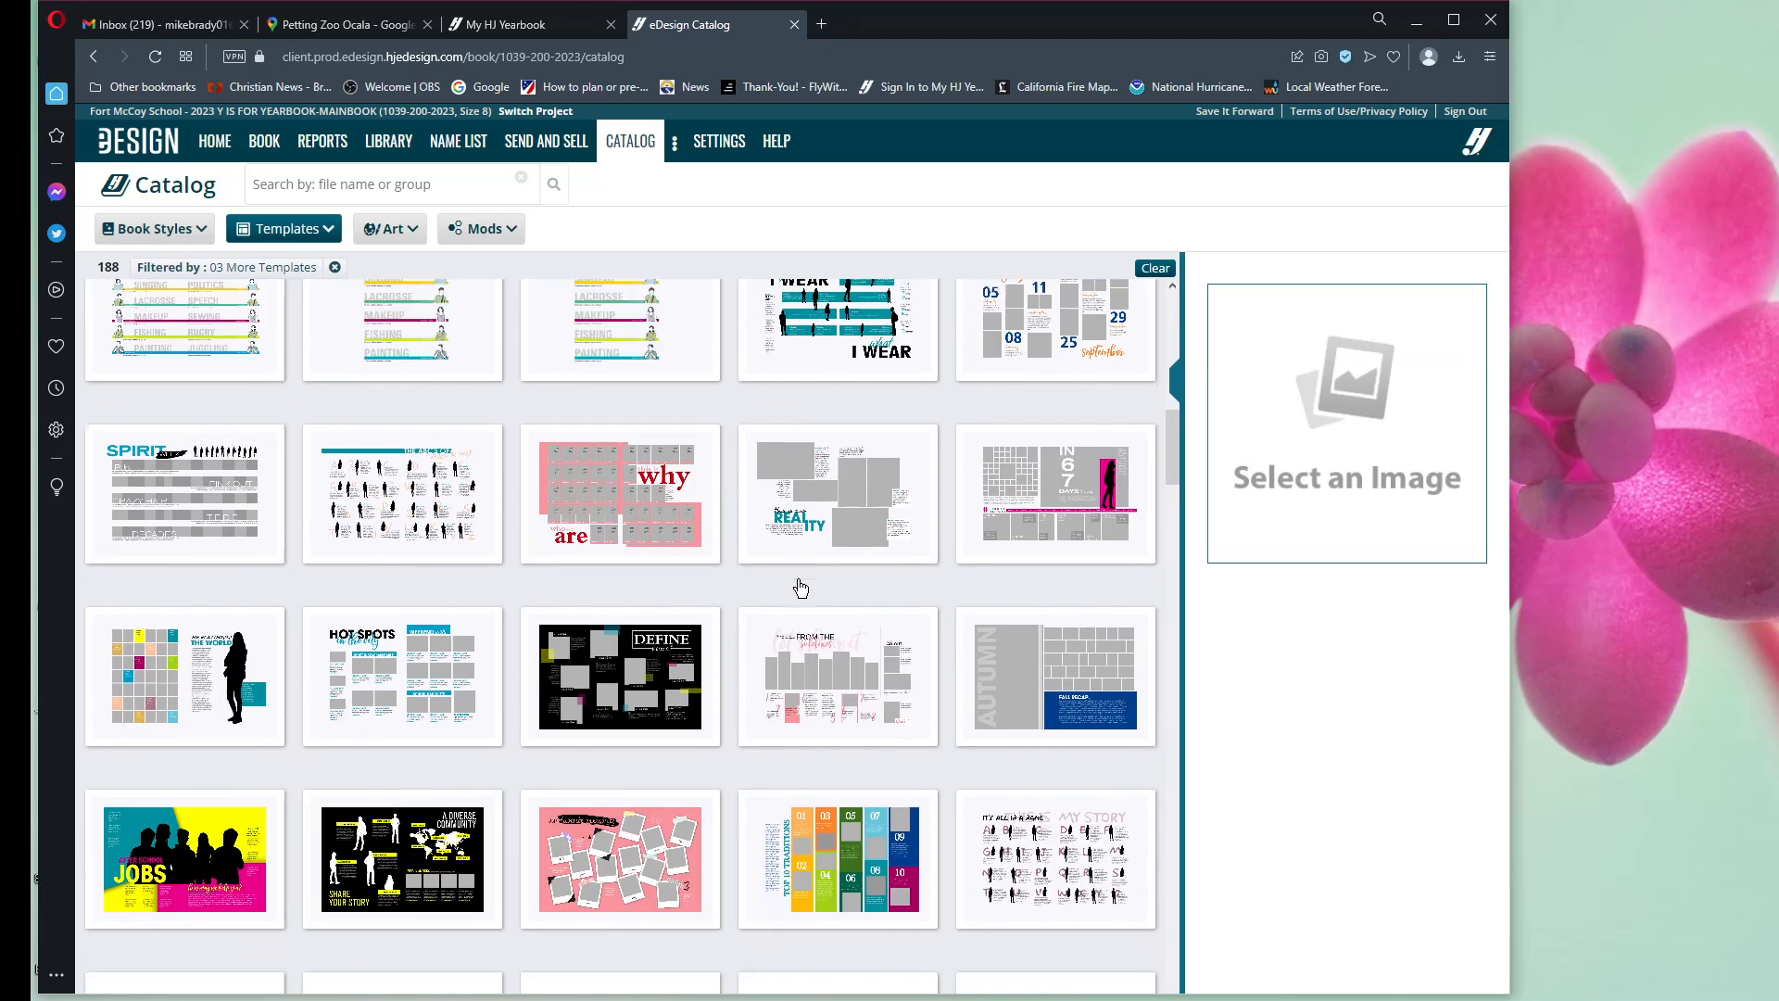
scroll(800, 586, down, 3)
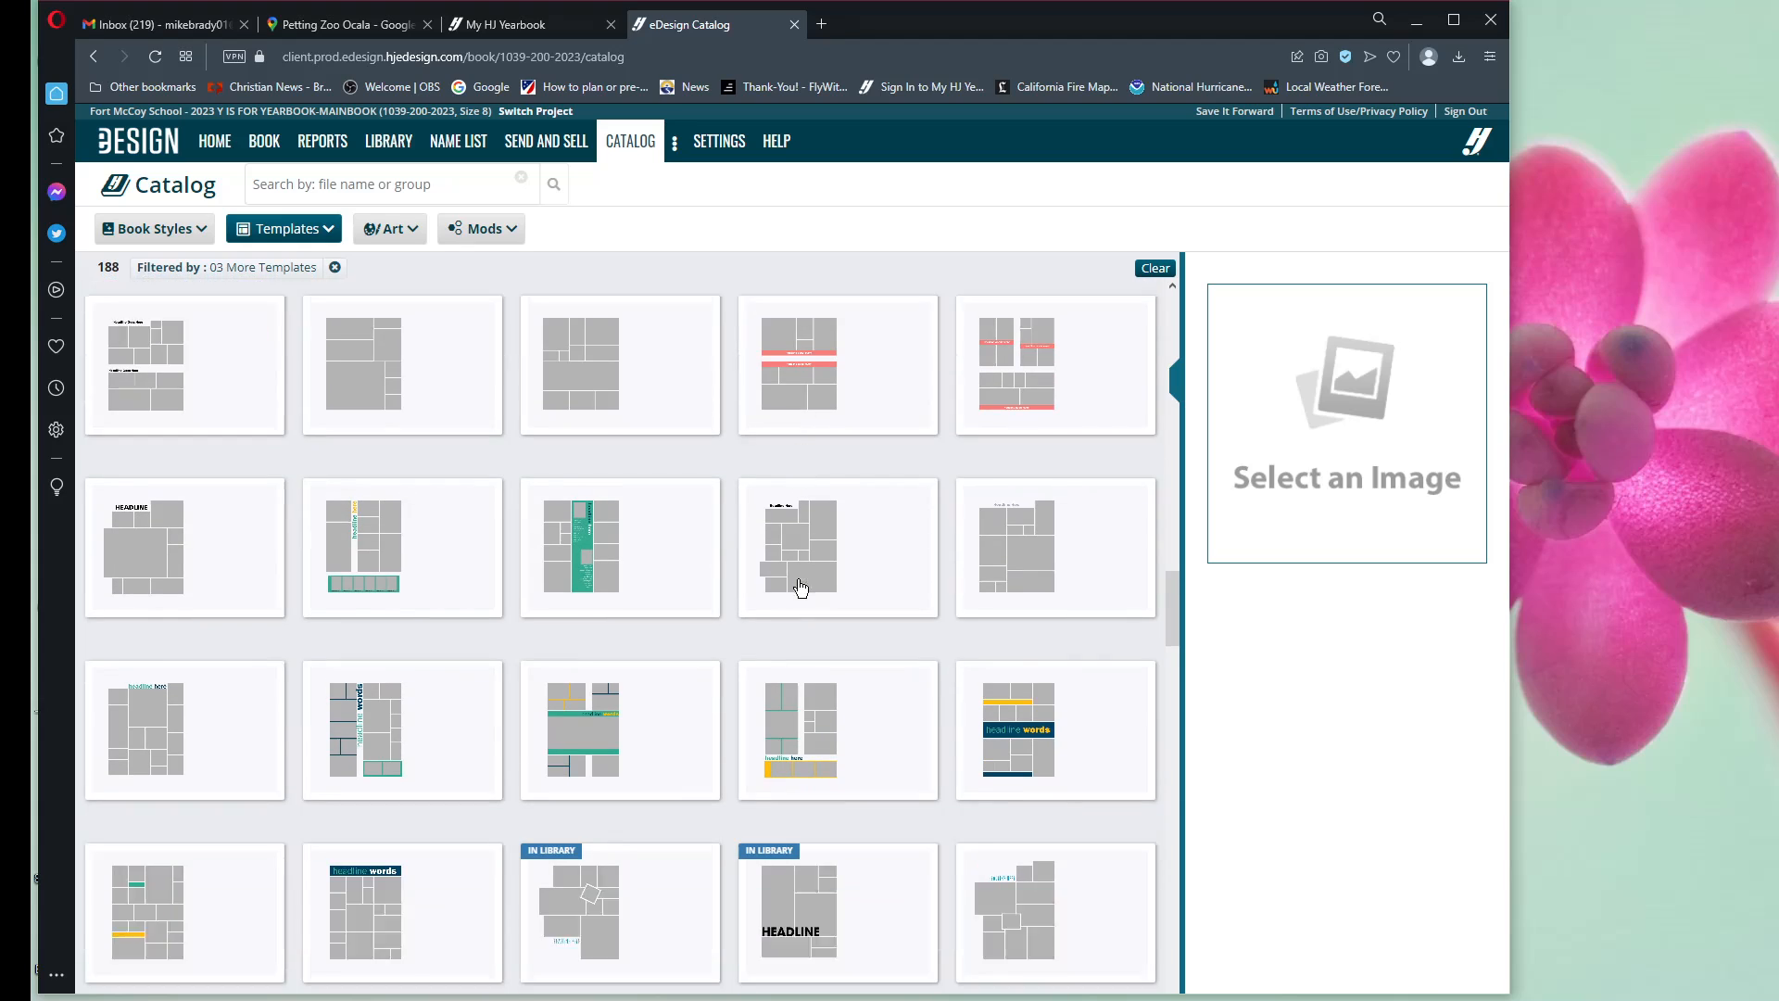
scroll(714, 554, down, 4)
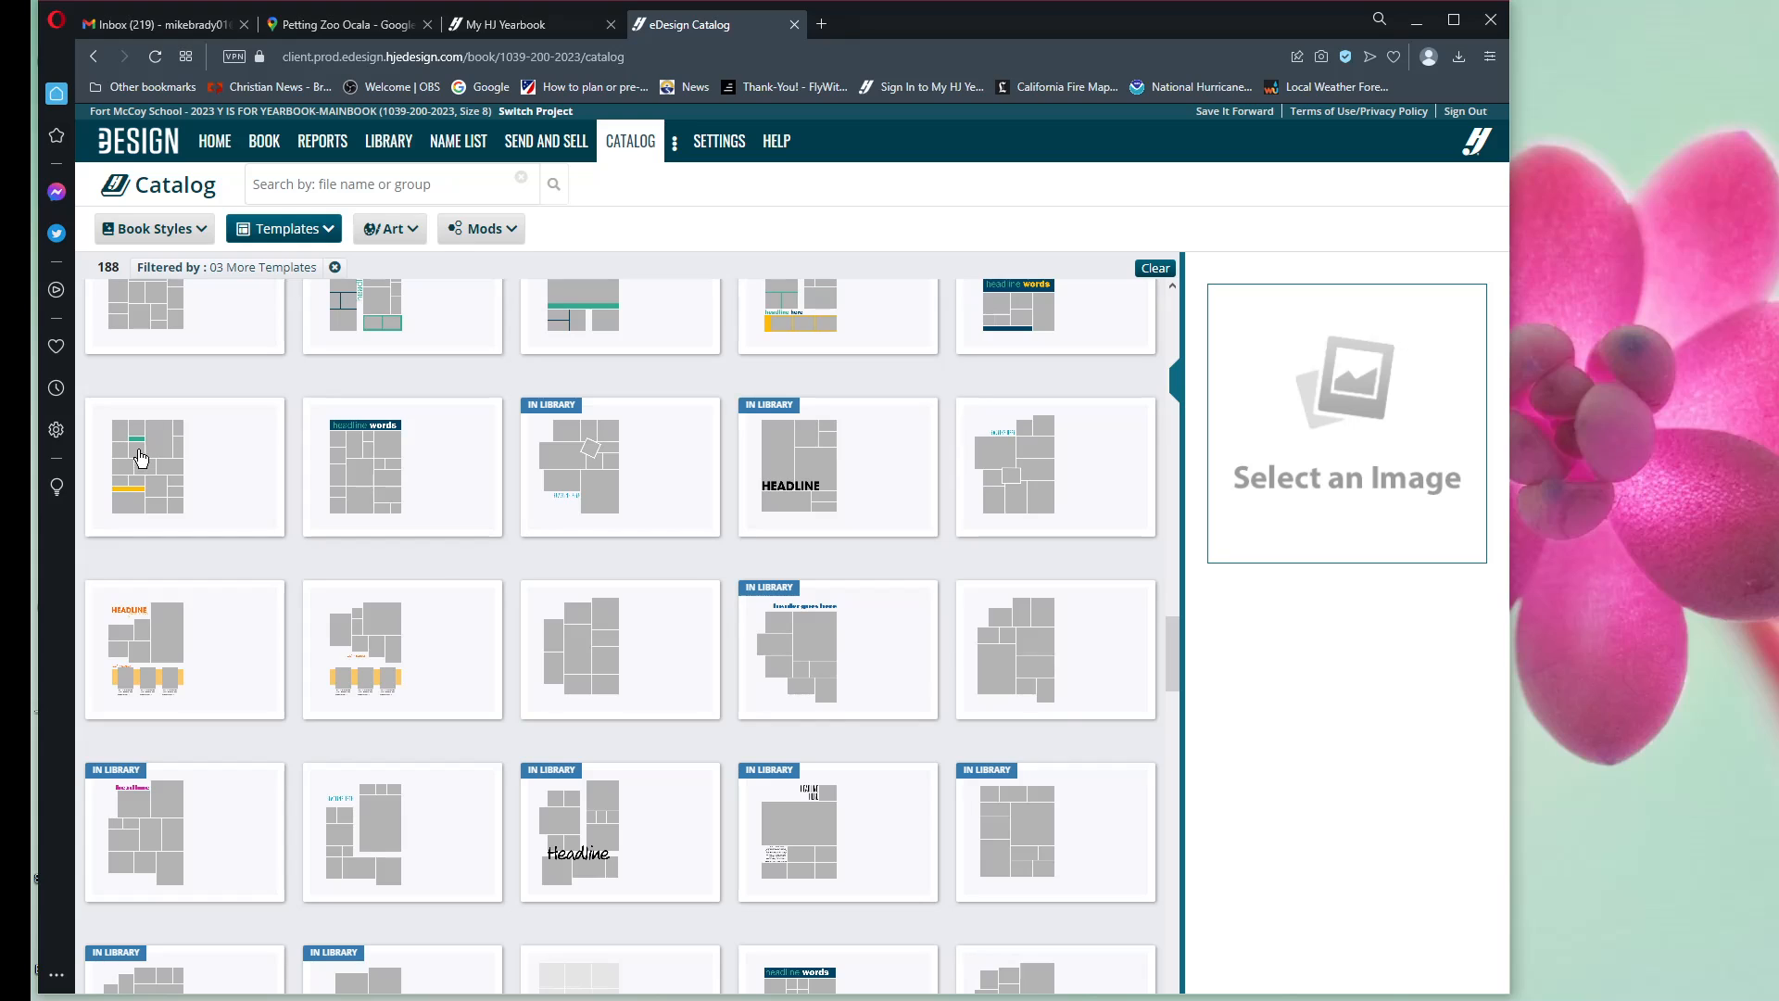
scroll(449, 556, down, 15)
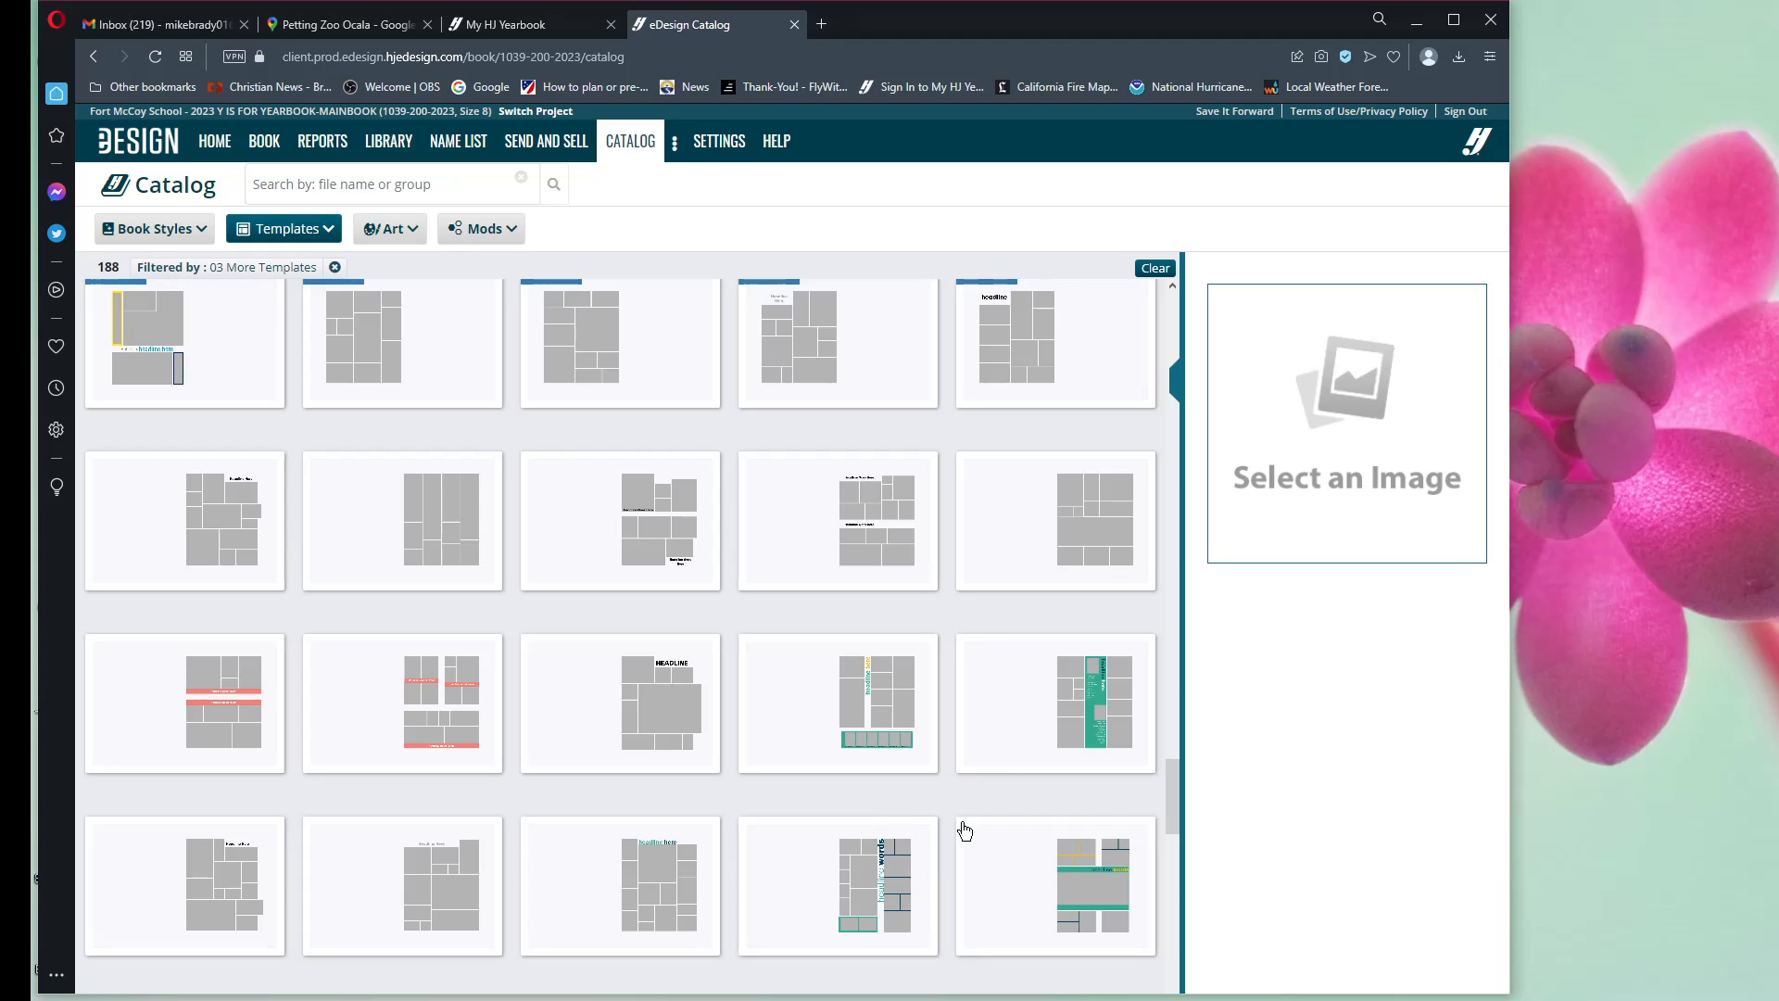
scroll(859, 725, down, 2)
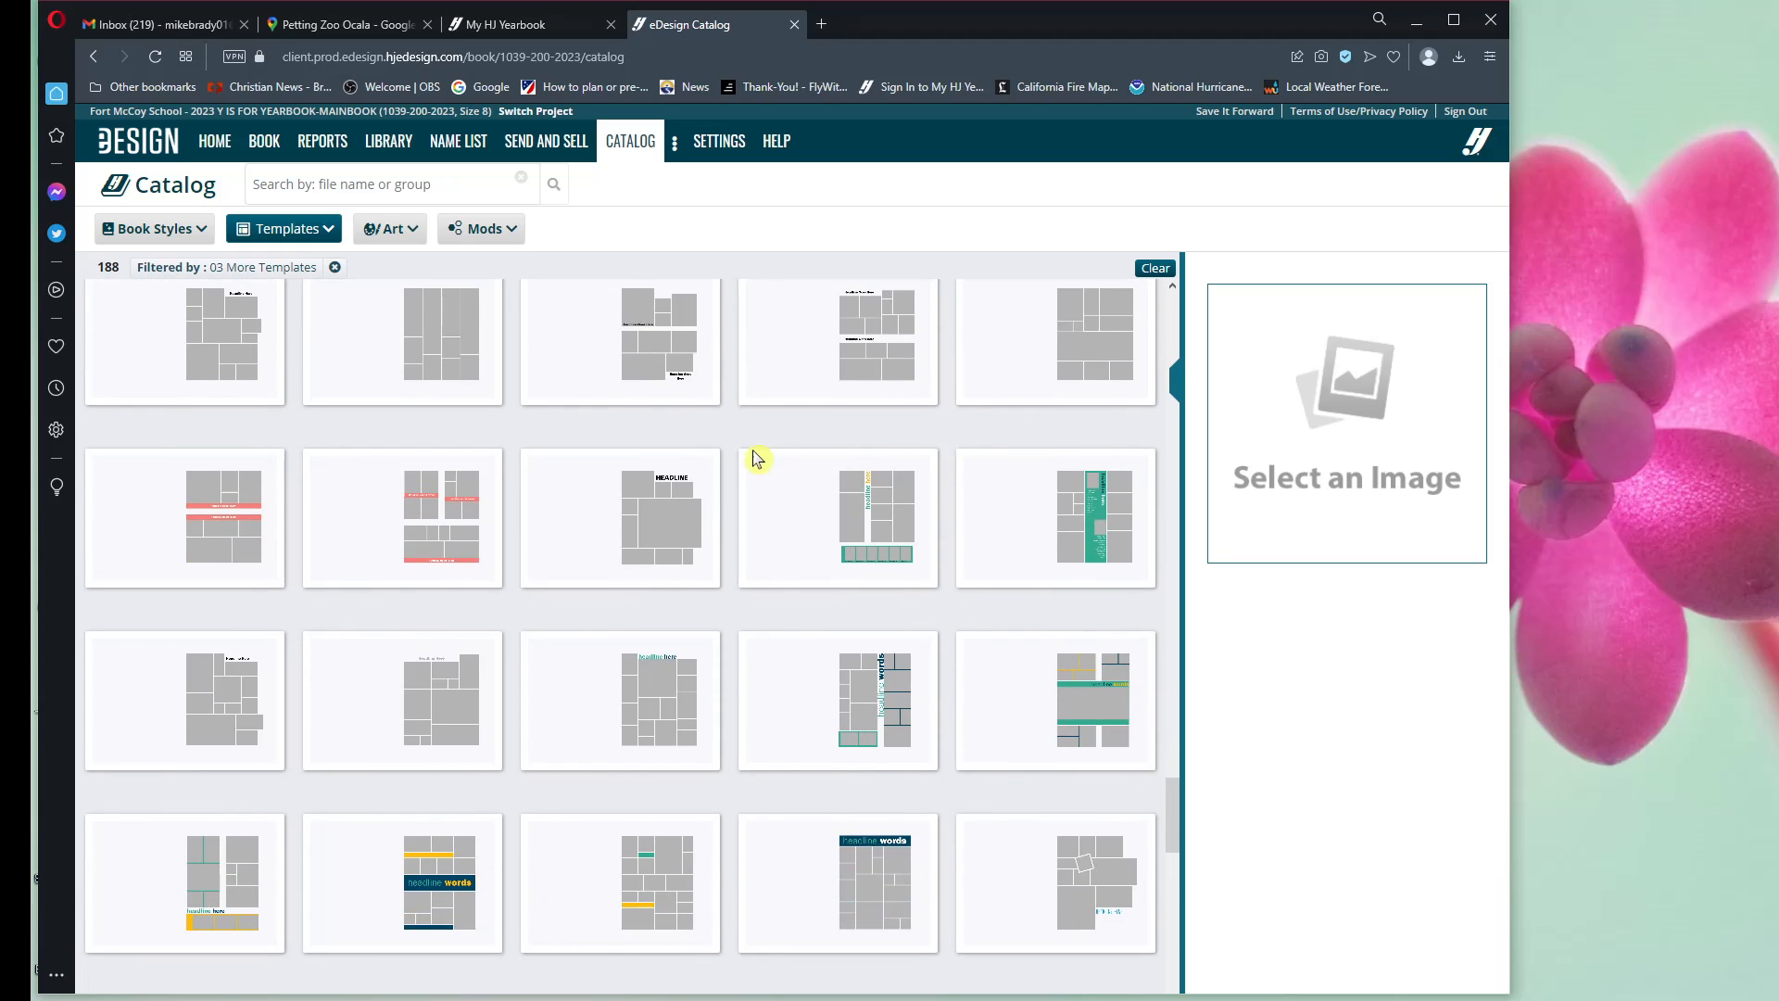
scroll(804, 753, down, 1)
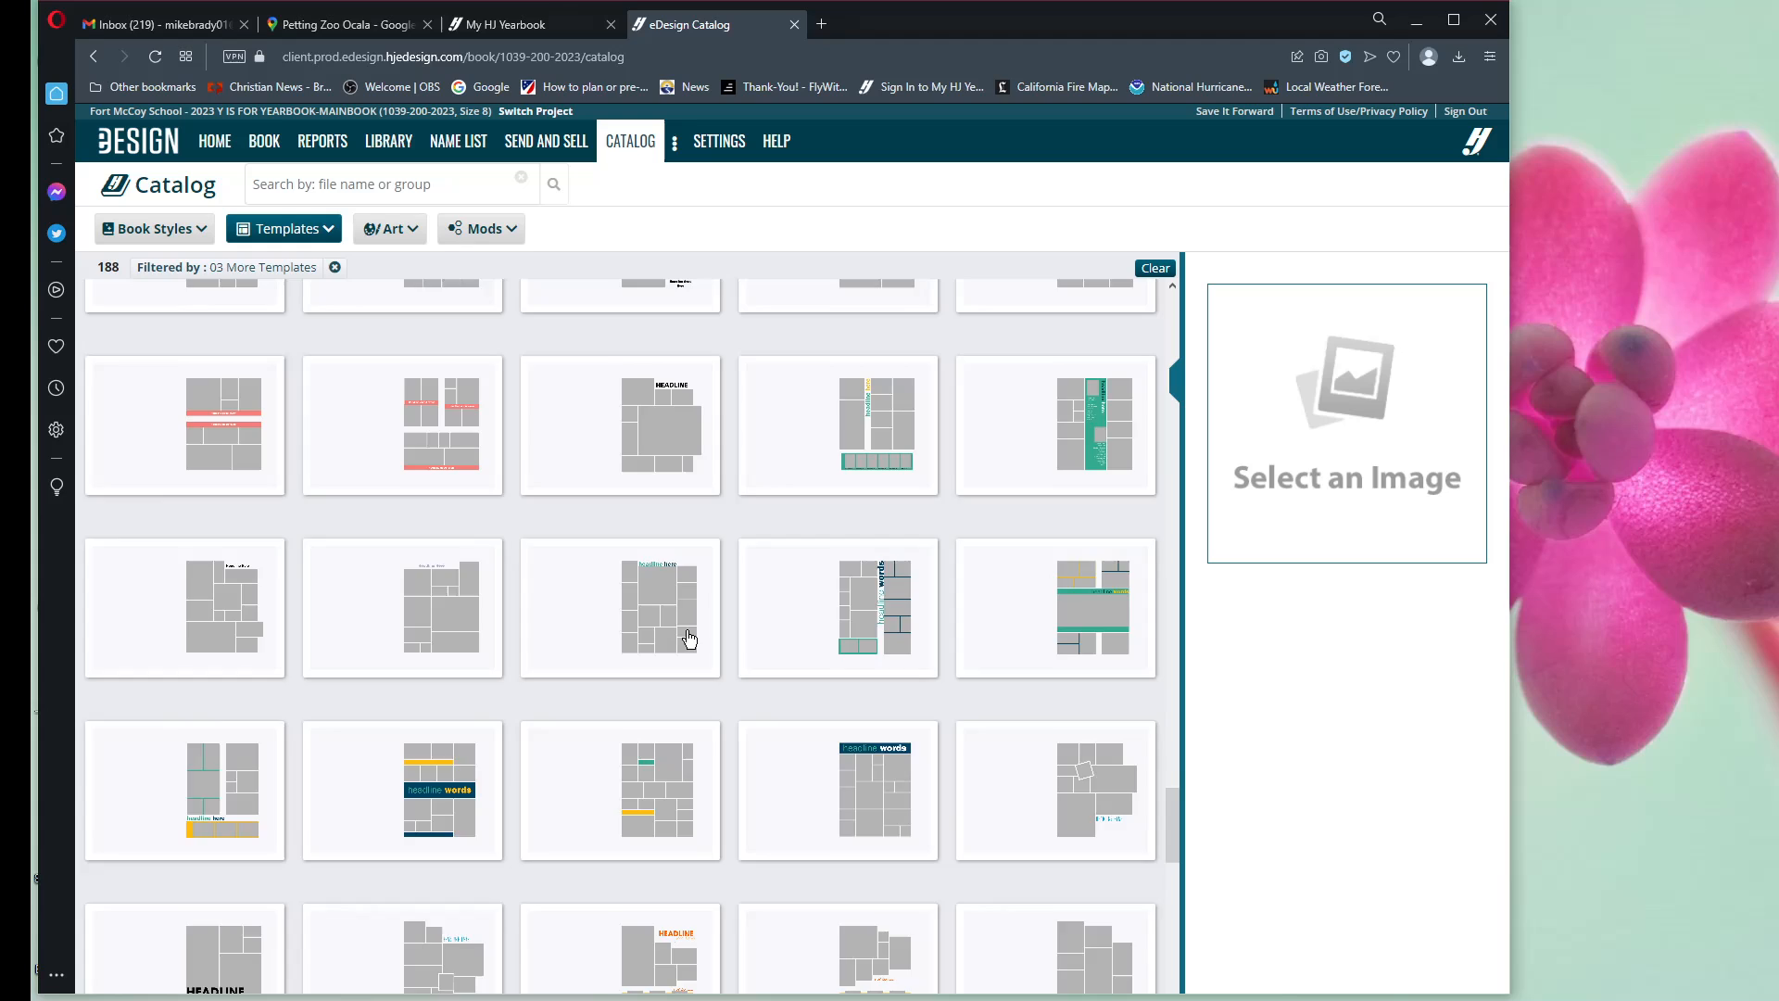
scroll(689, 638, up, 6)
scroll(691, 639, up, 3)
scroll(691, 639, down, 6)
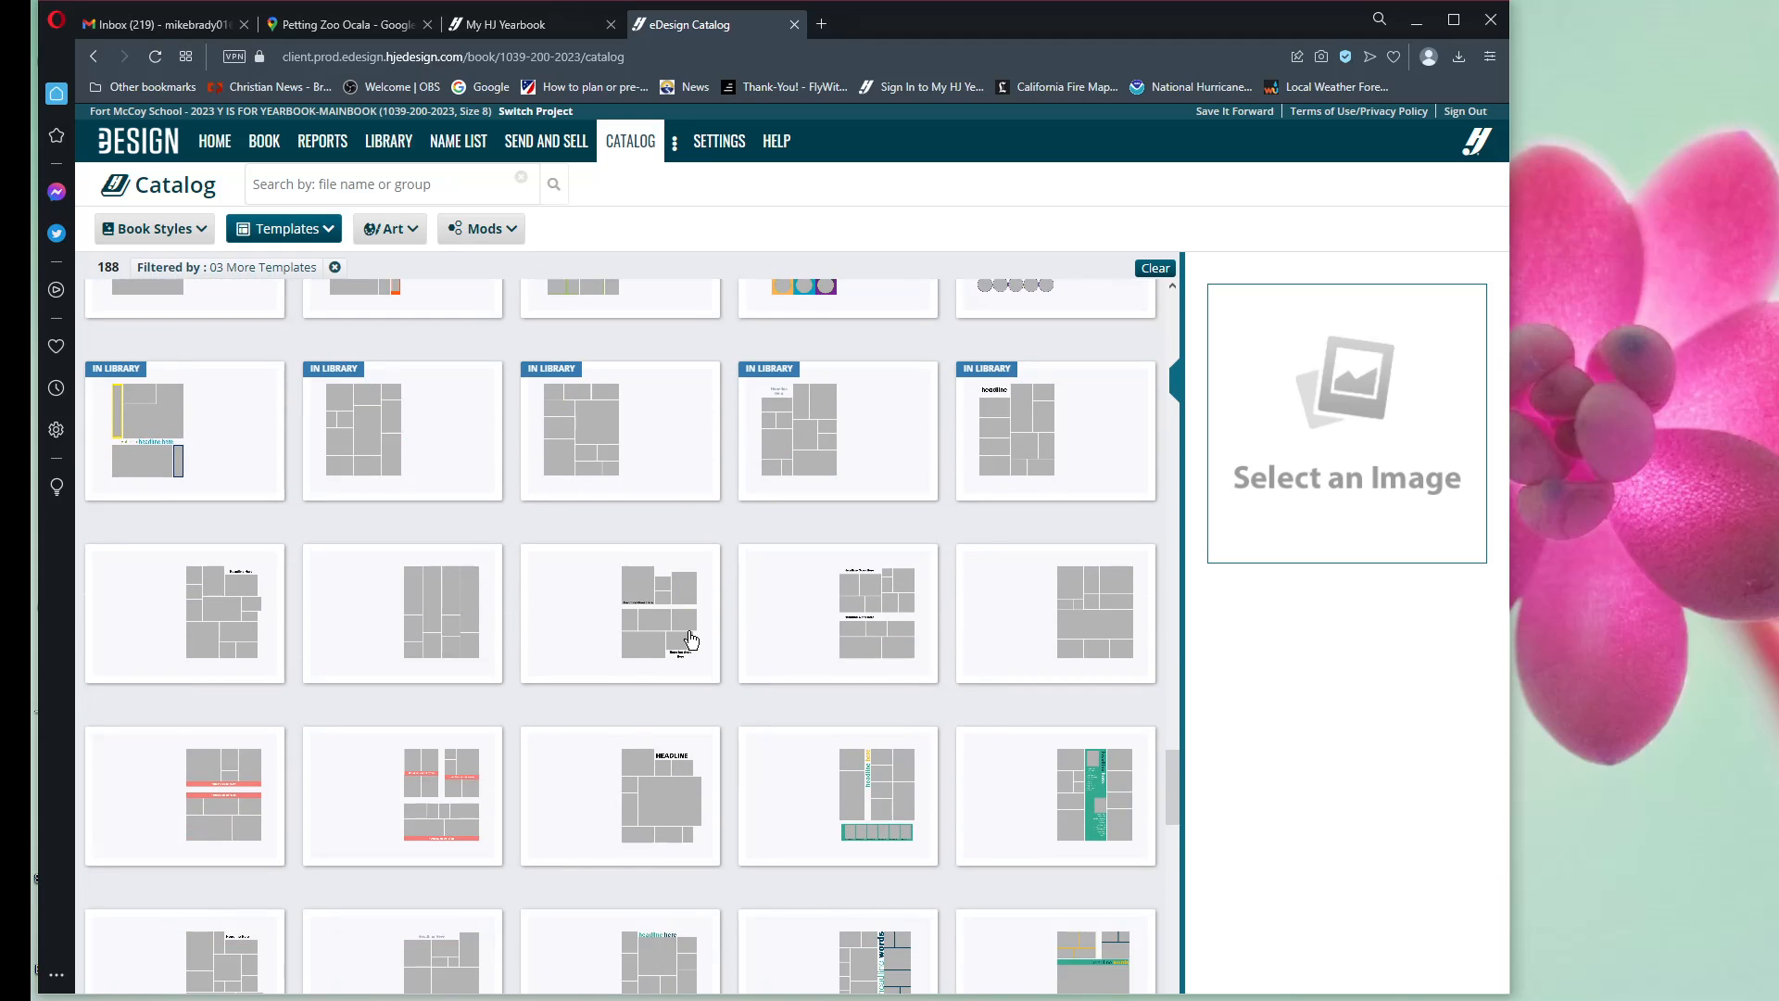
scroll(690, 637, up, 4)
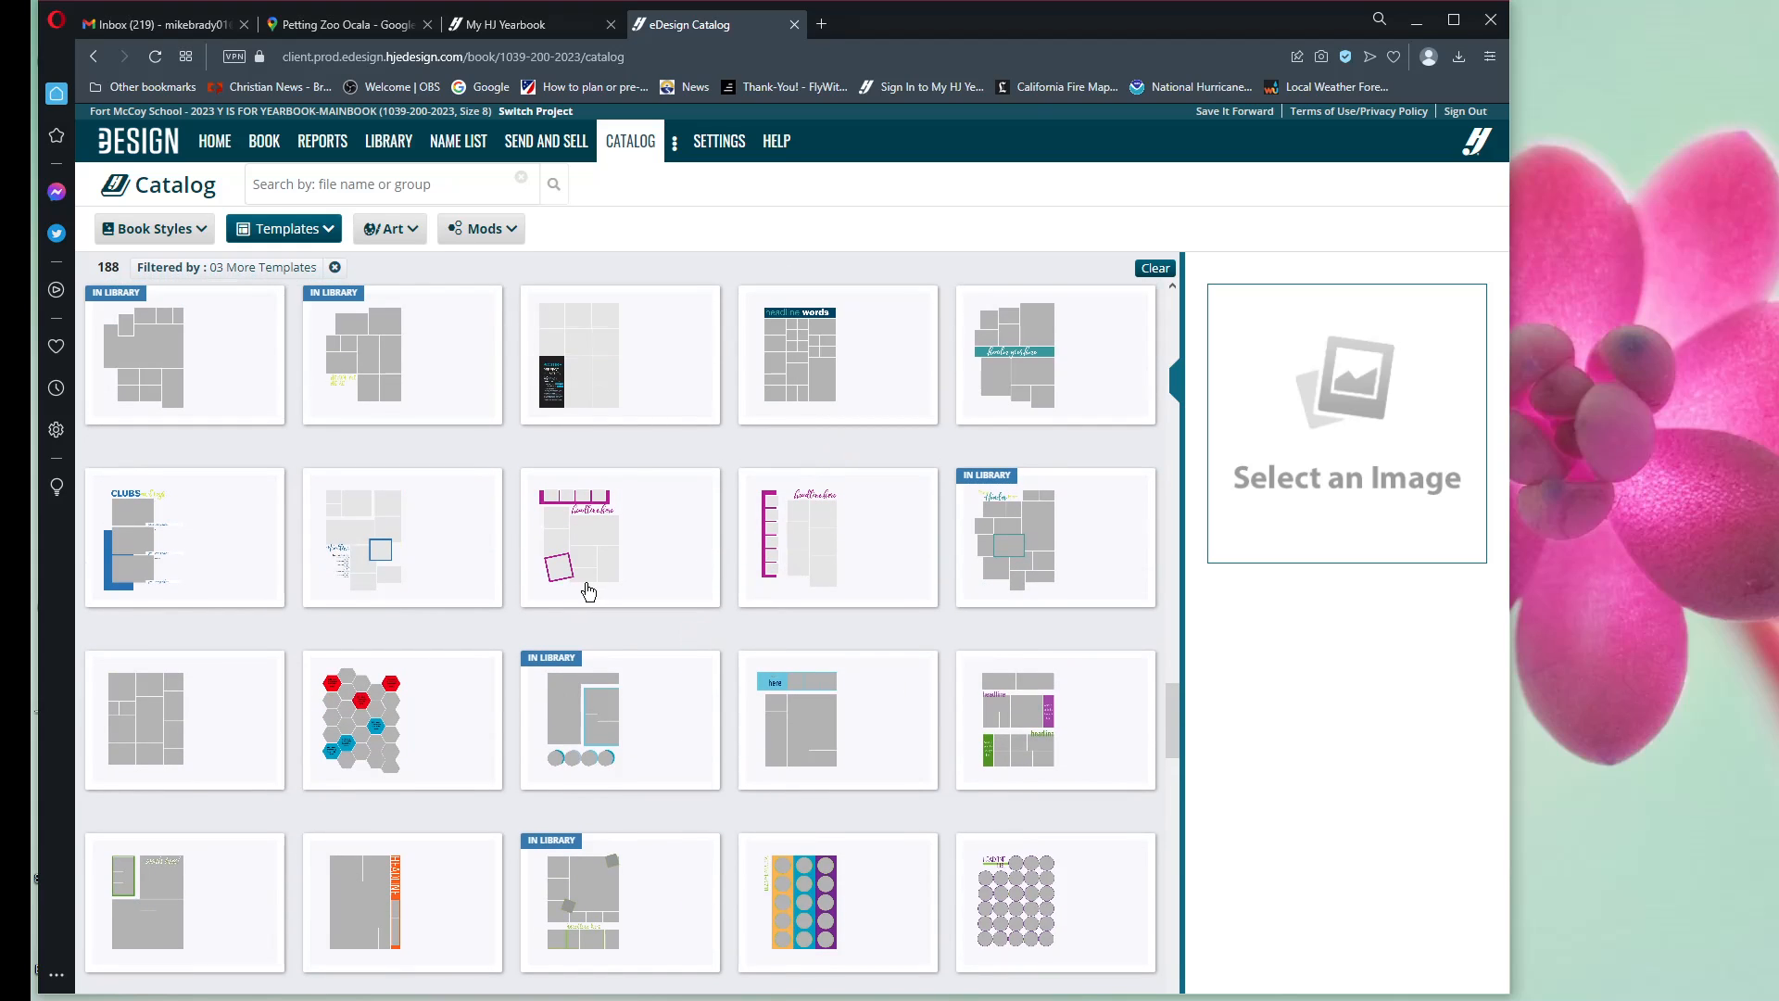
scroll(588, 591, up, 3)
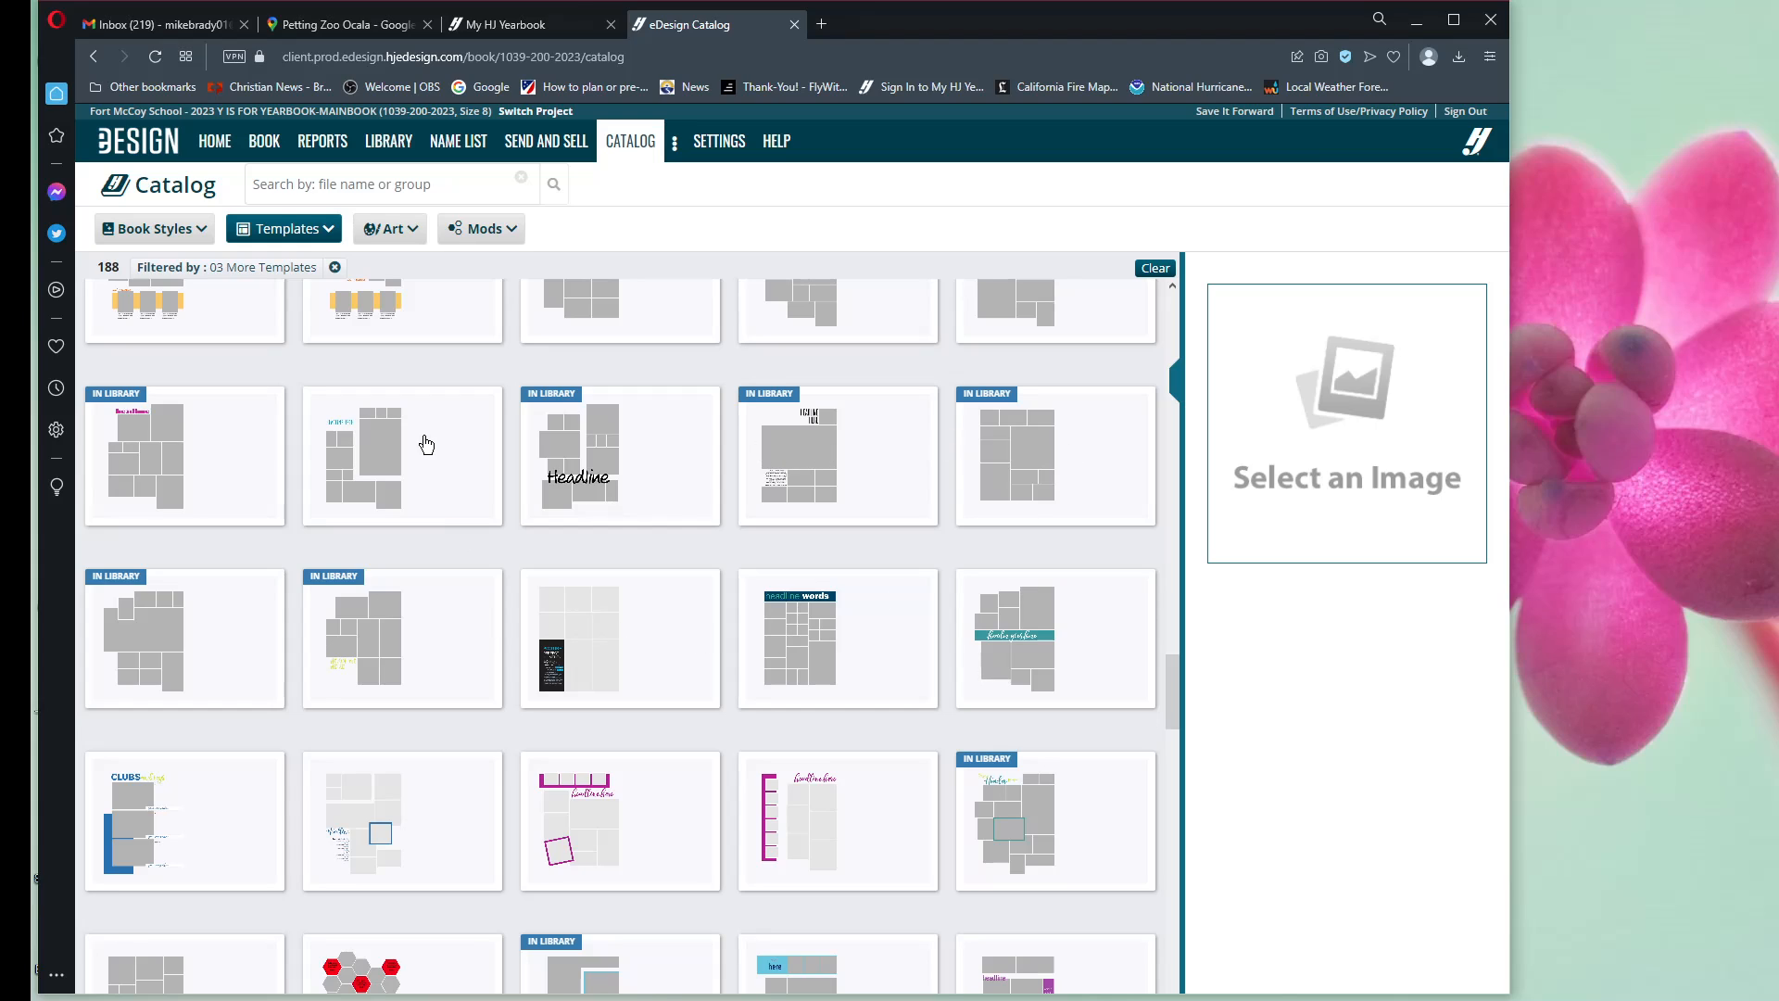
click(371, 464)
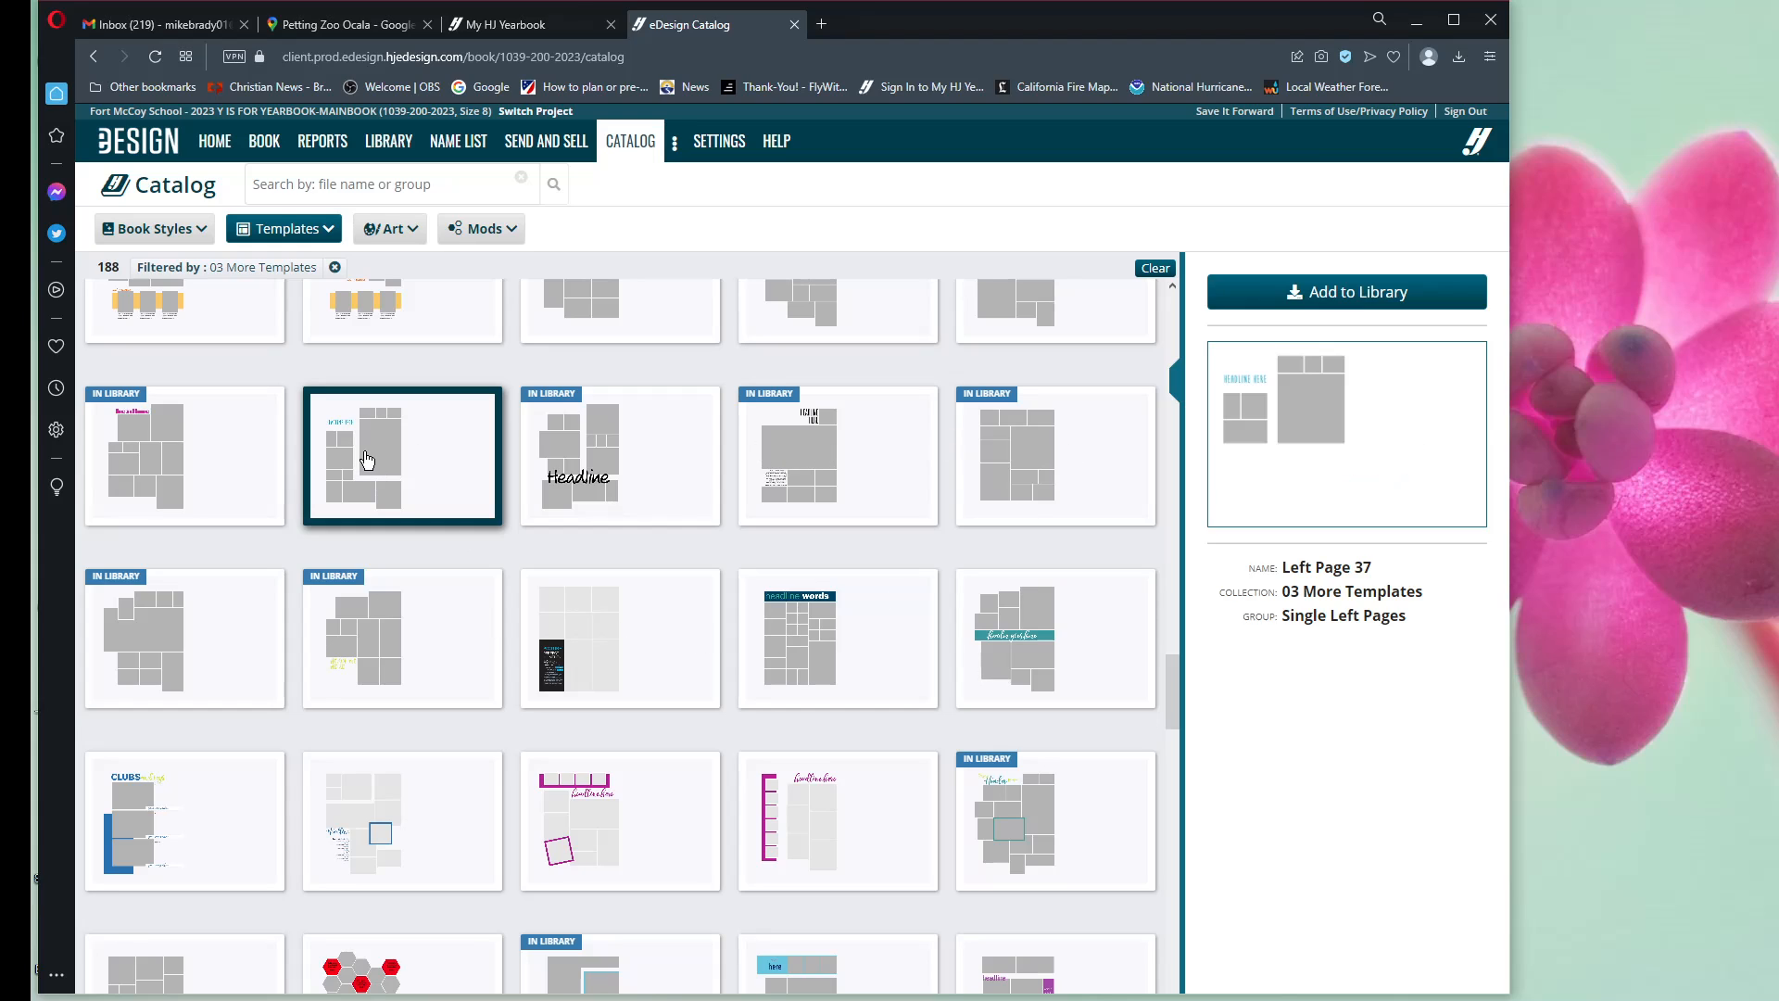
click(1369, 300)
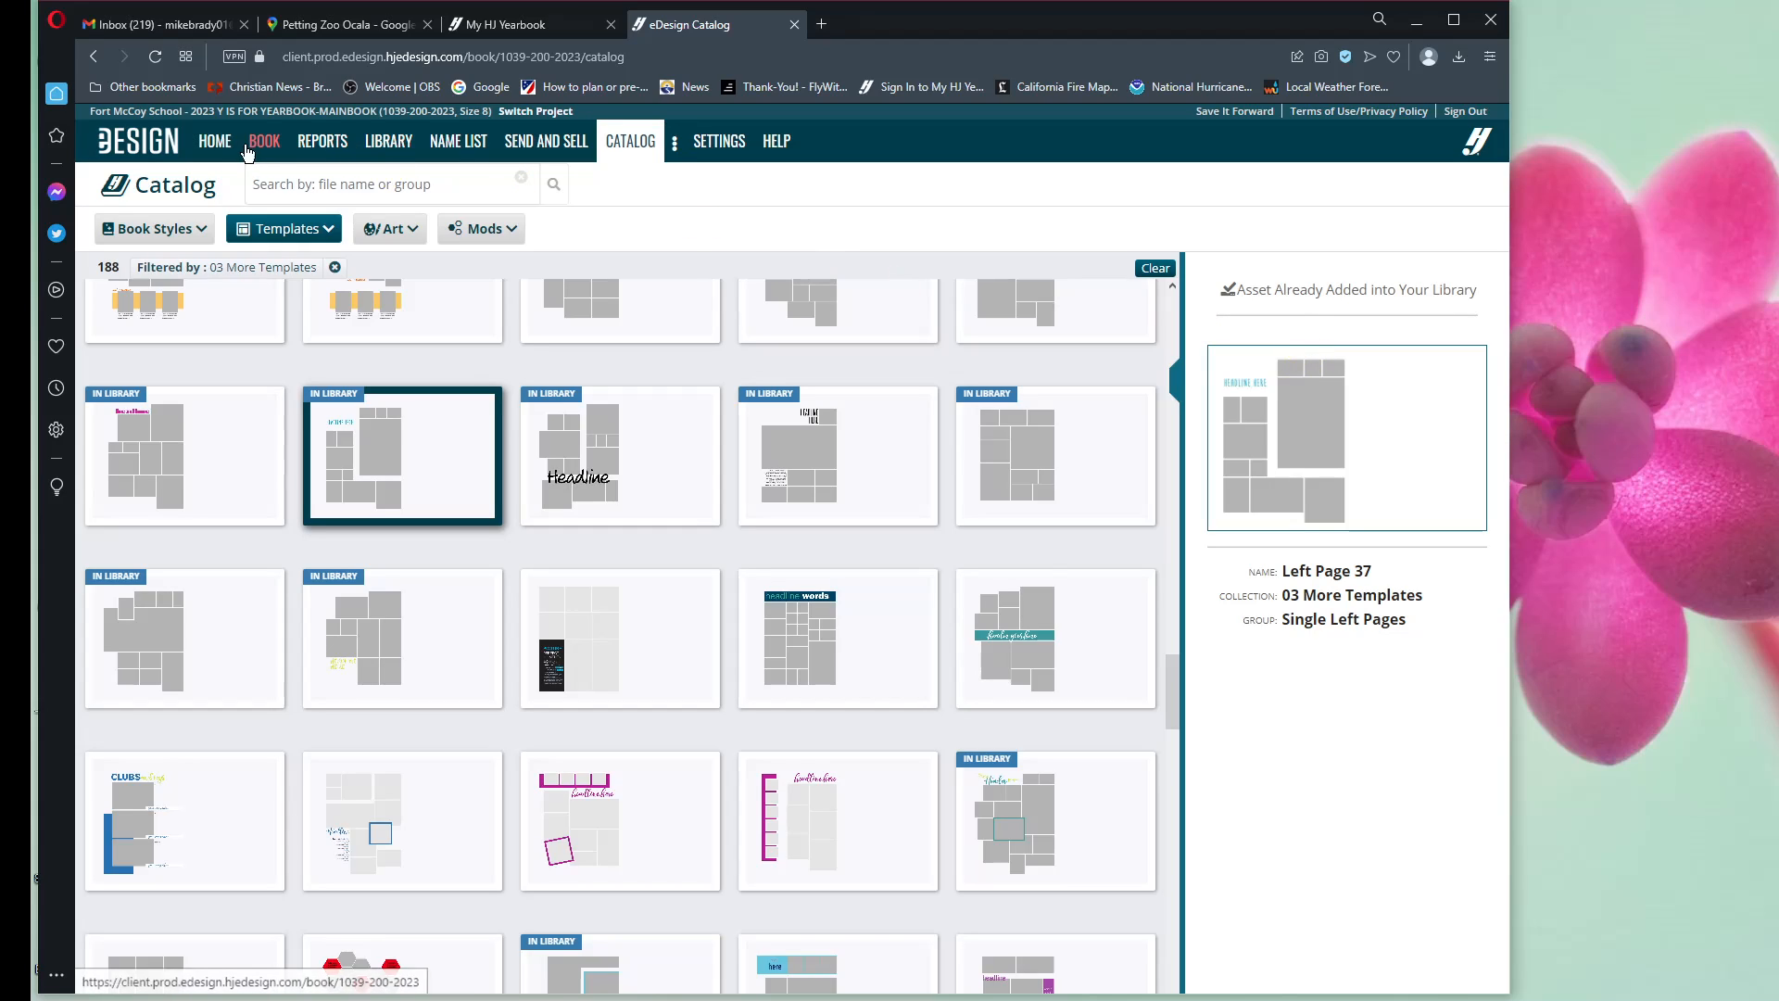
Step: Reopen page 12 from the book ladder in the page designer and show its available templates
click(265, 142)
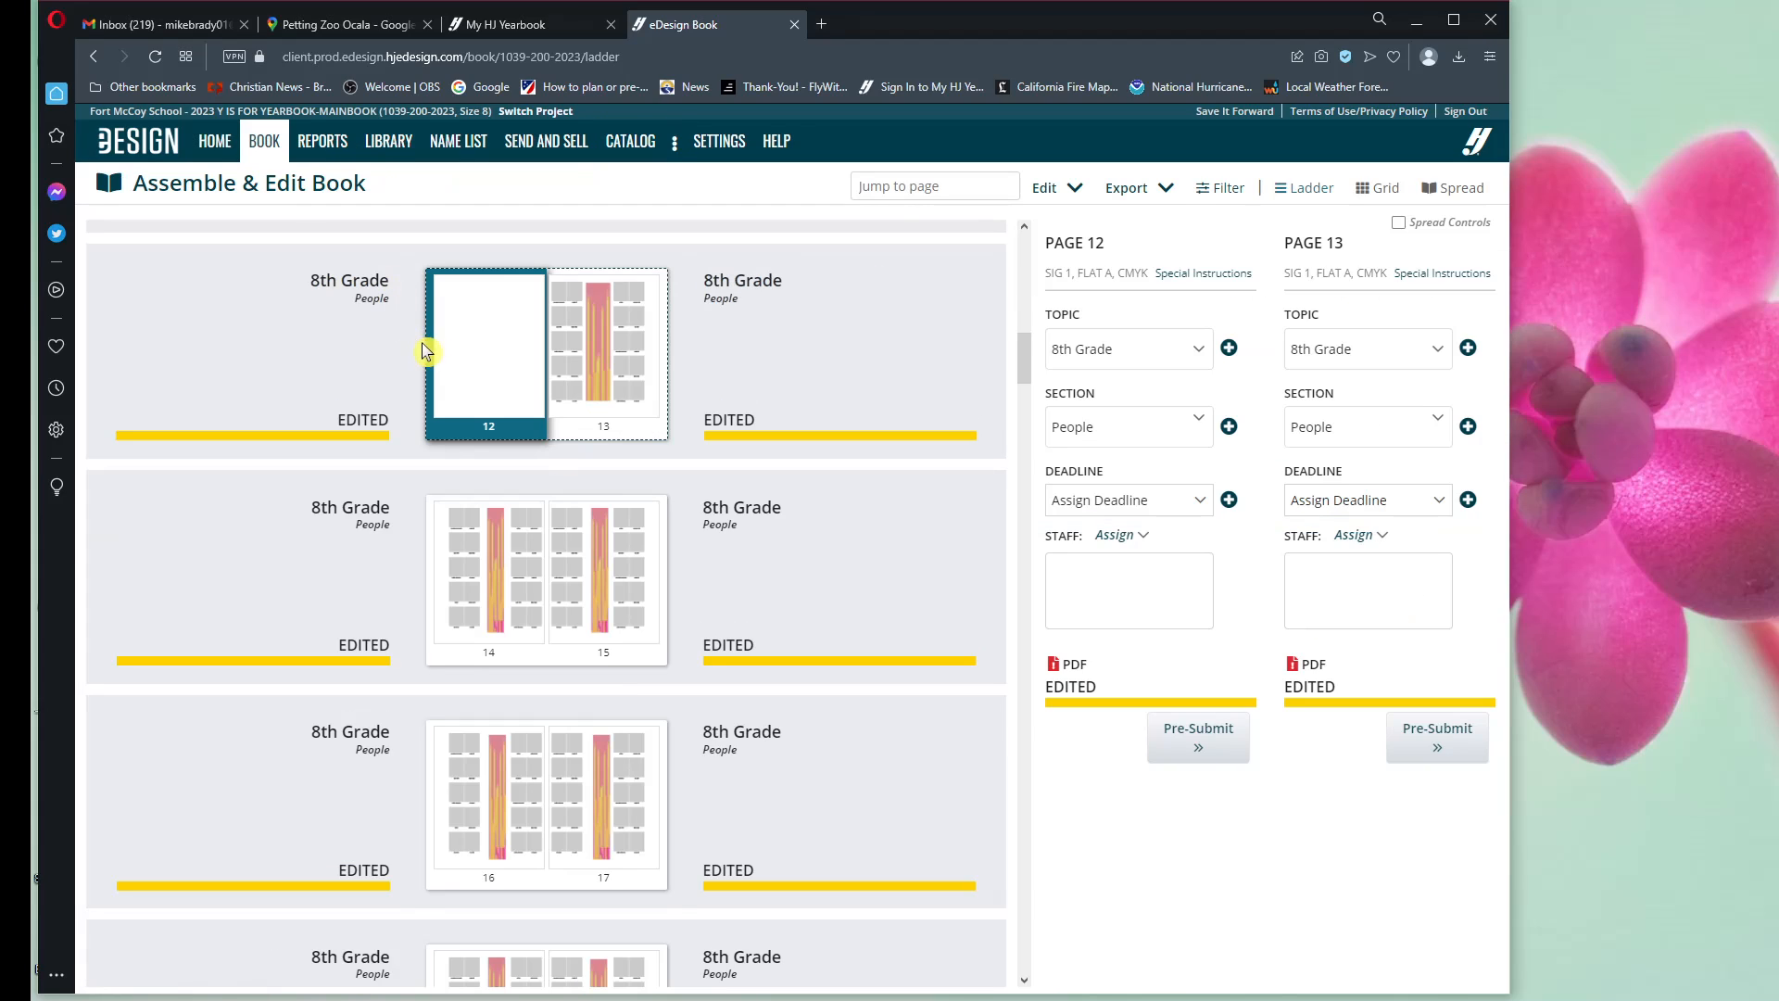
double_click(492, 342)
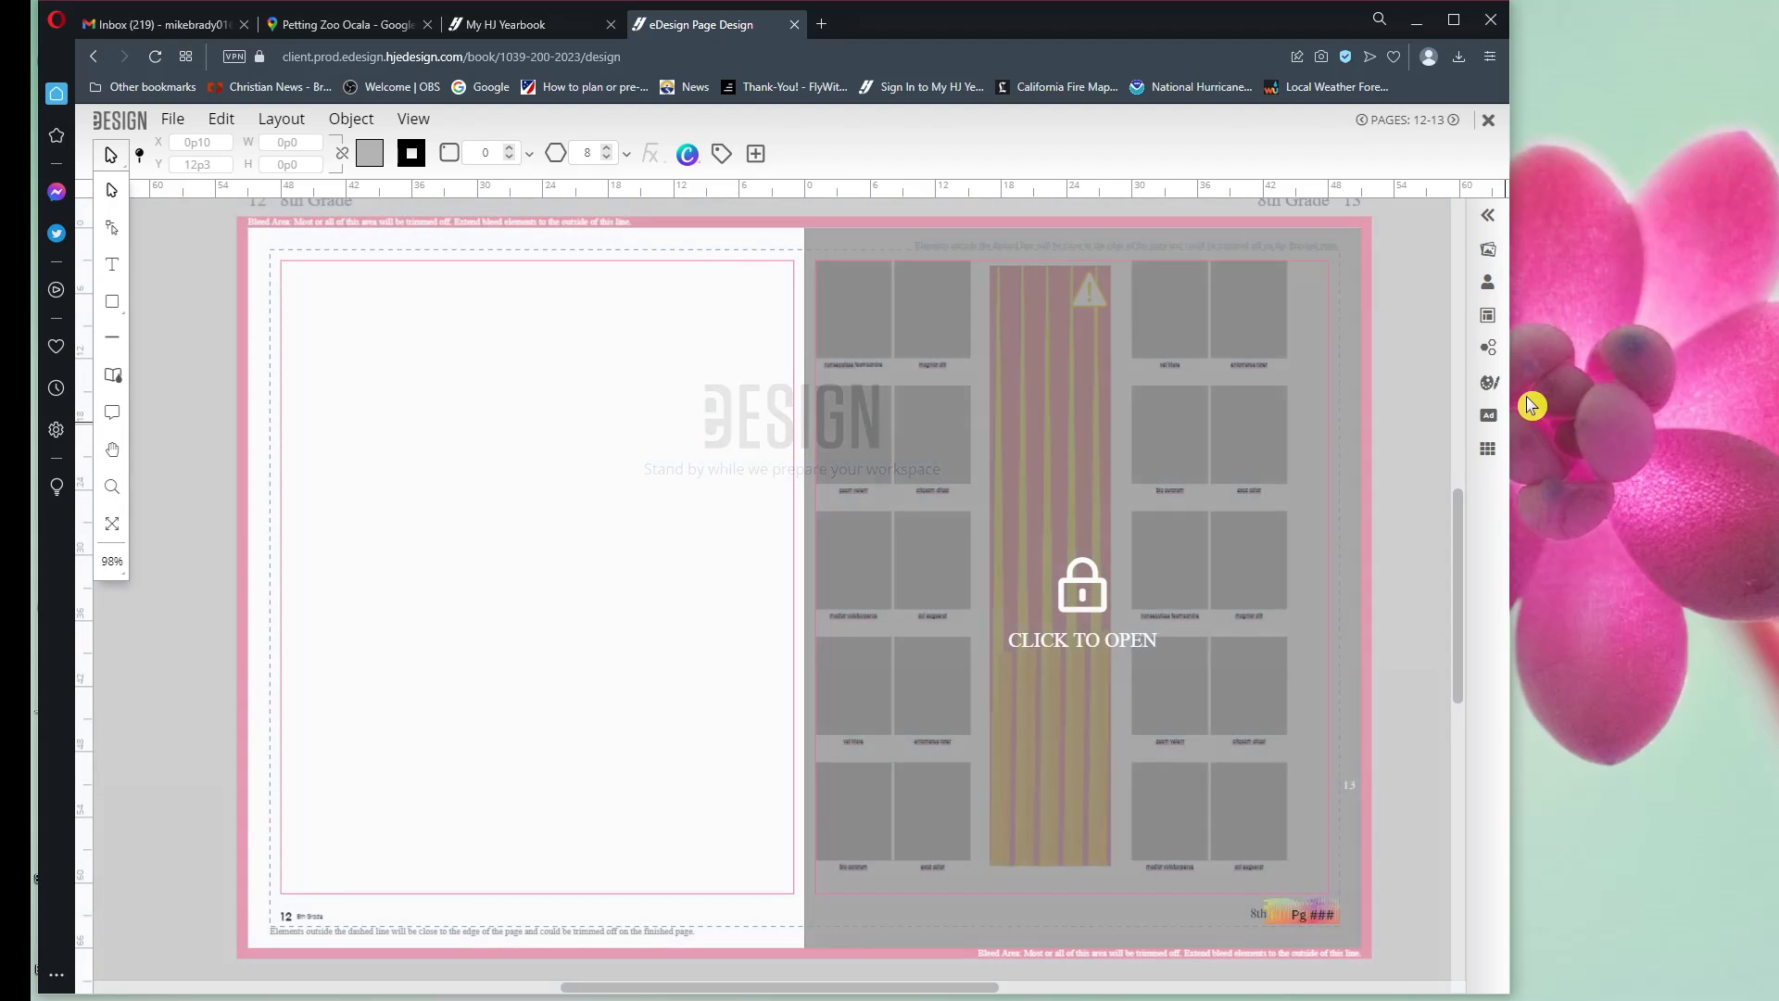
click(1488, 315)
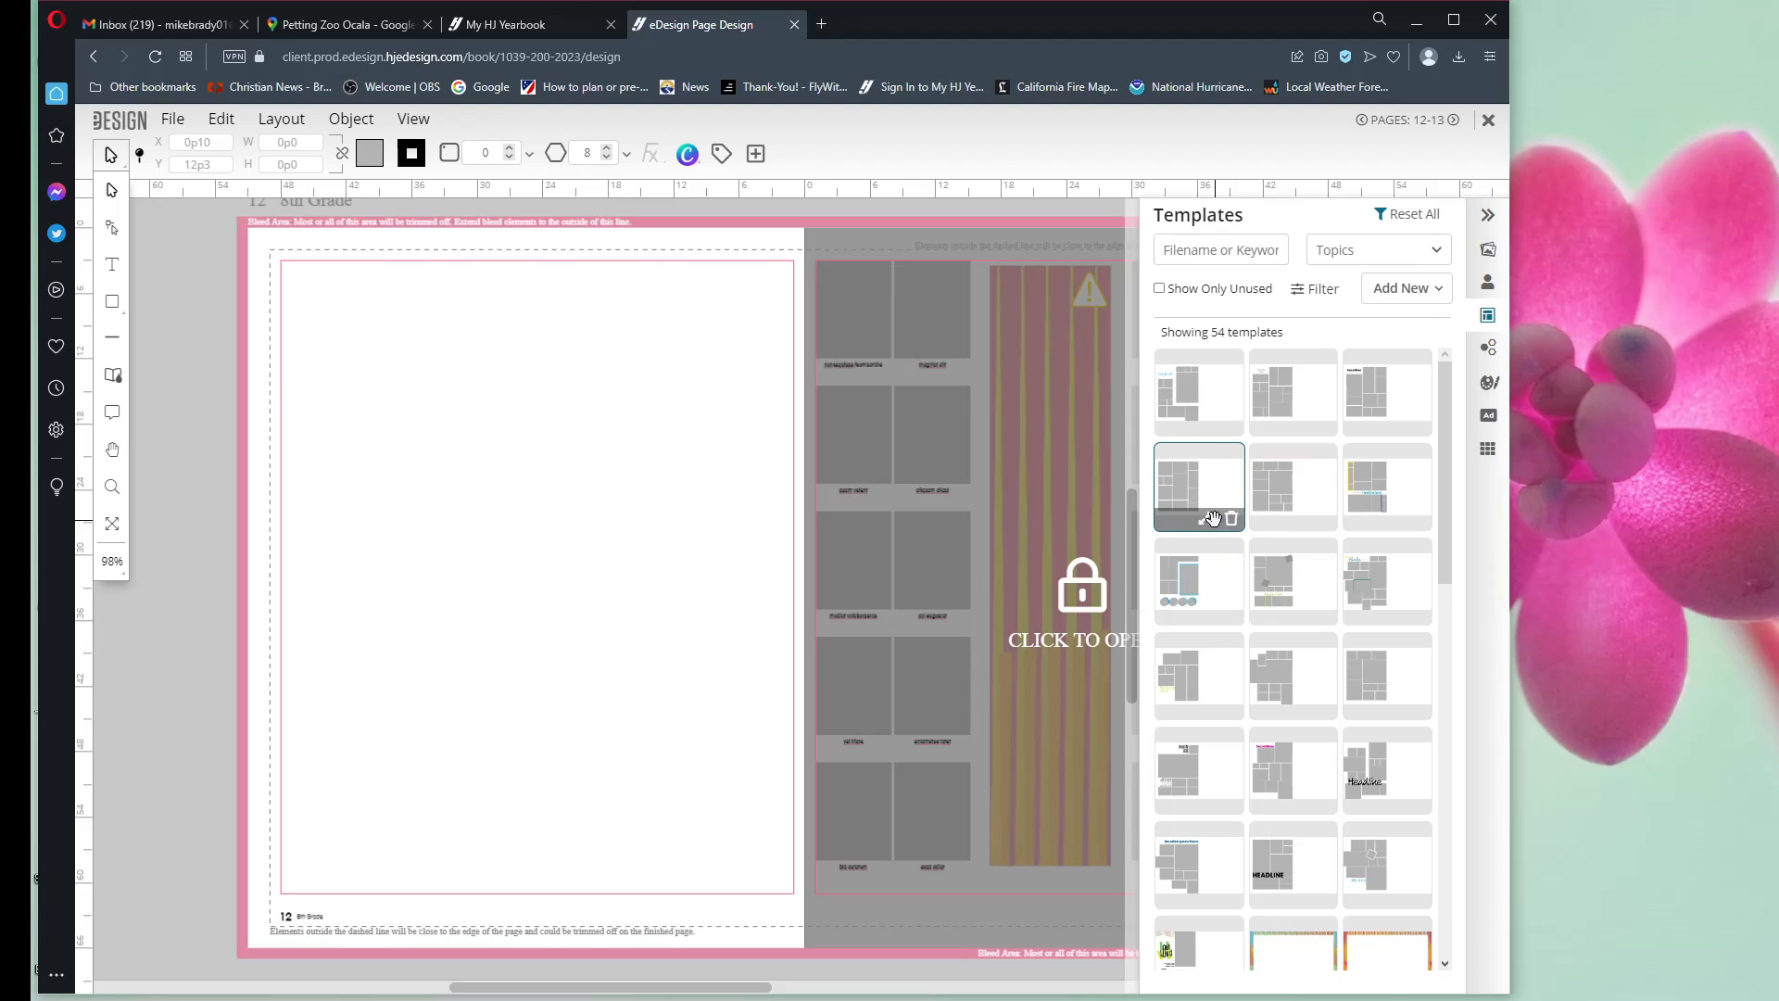
Step: Preview several left-page templates, place Left Page 49 on blank page 12, and close the preview
click(1204, 524)
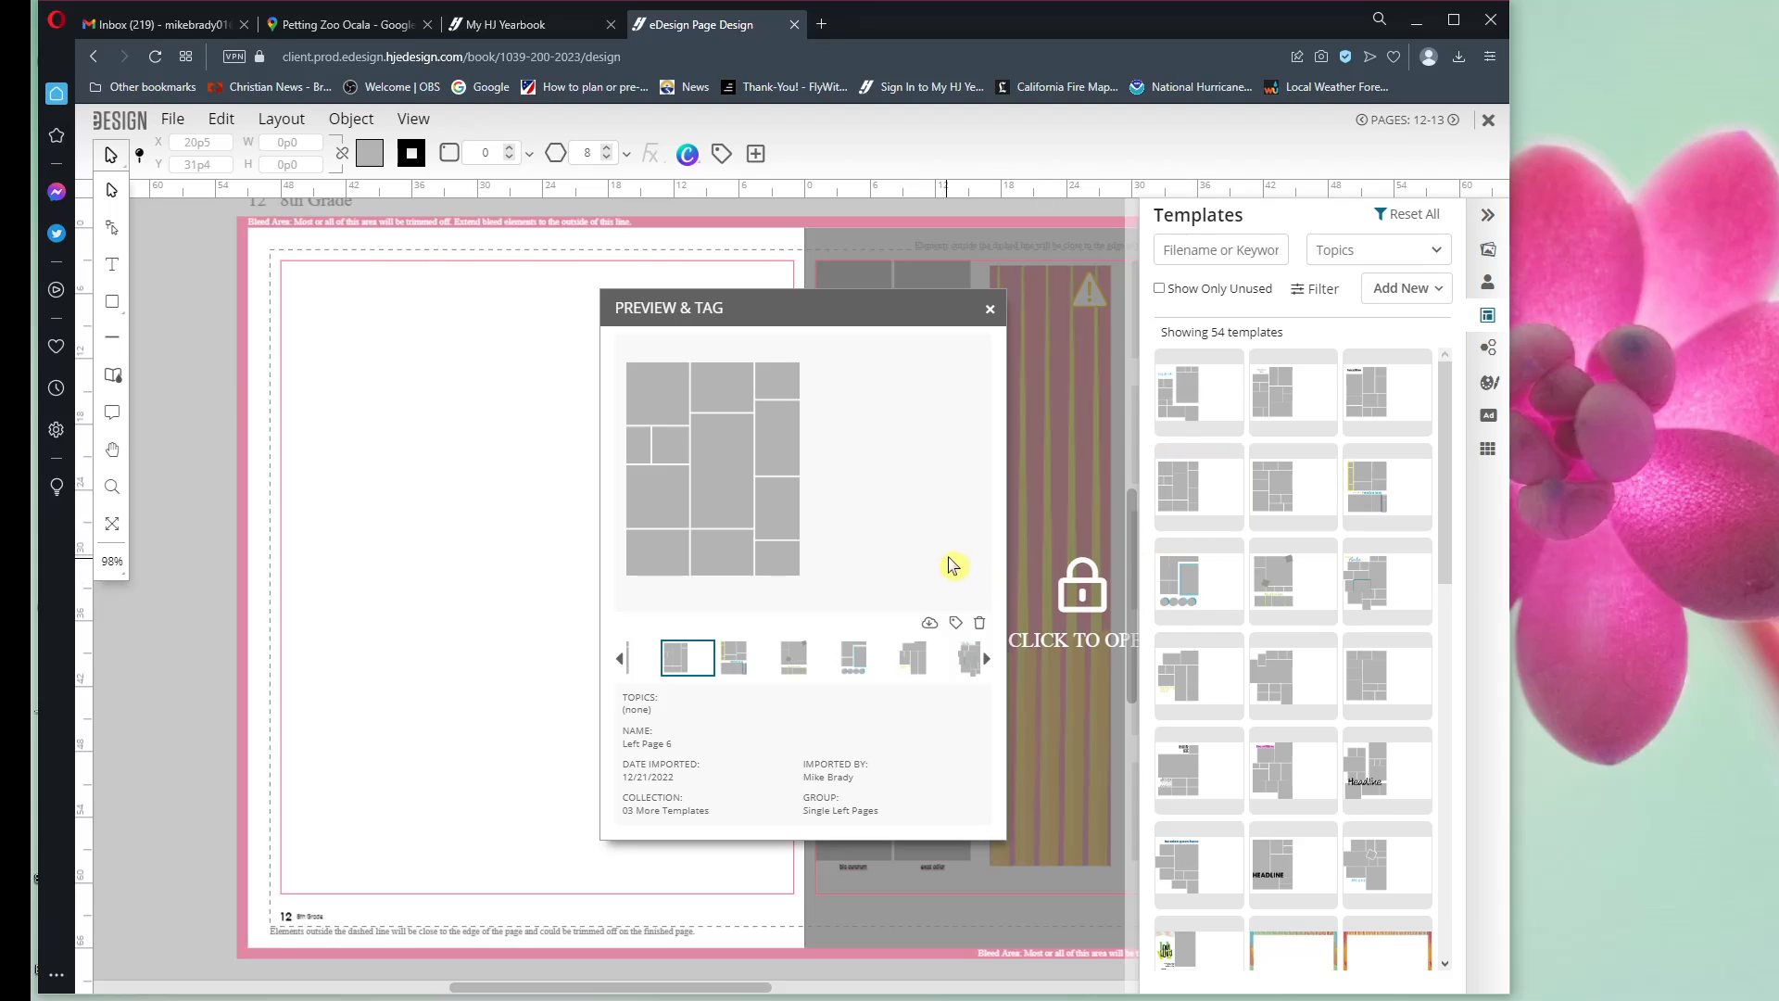
click(747, 660)
click(808, 667)
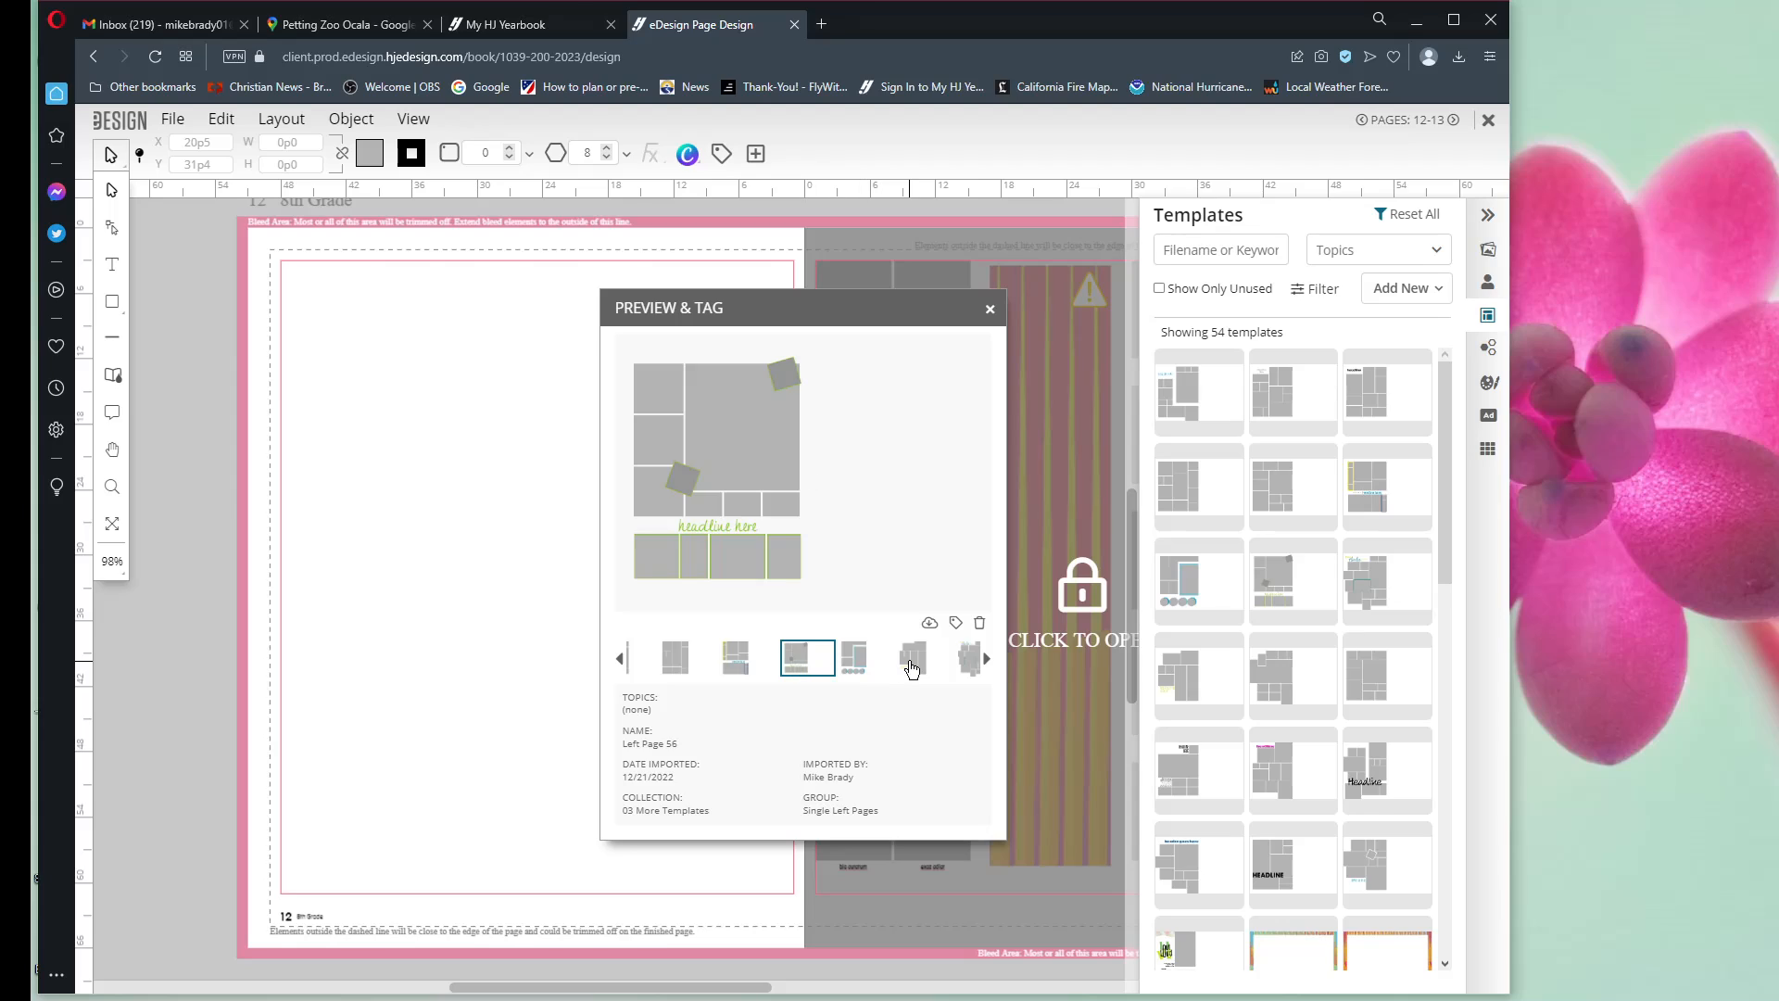
click(943, 668)
click(975, 665)
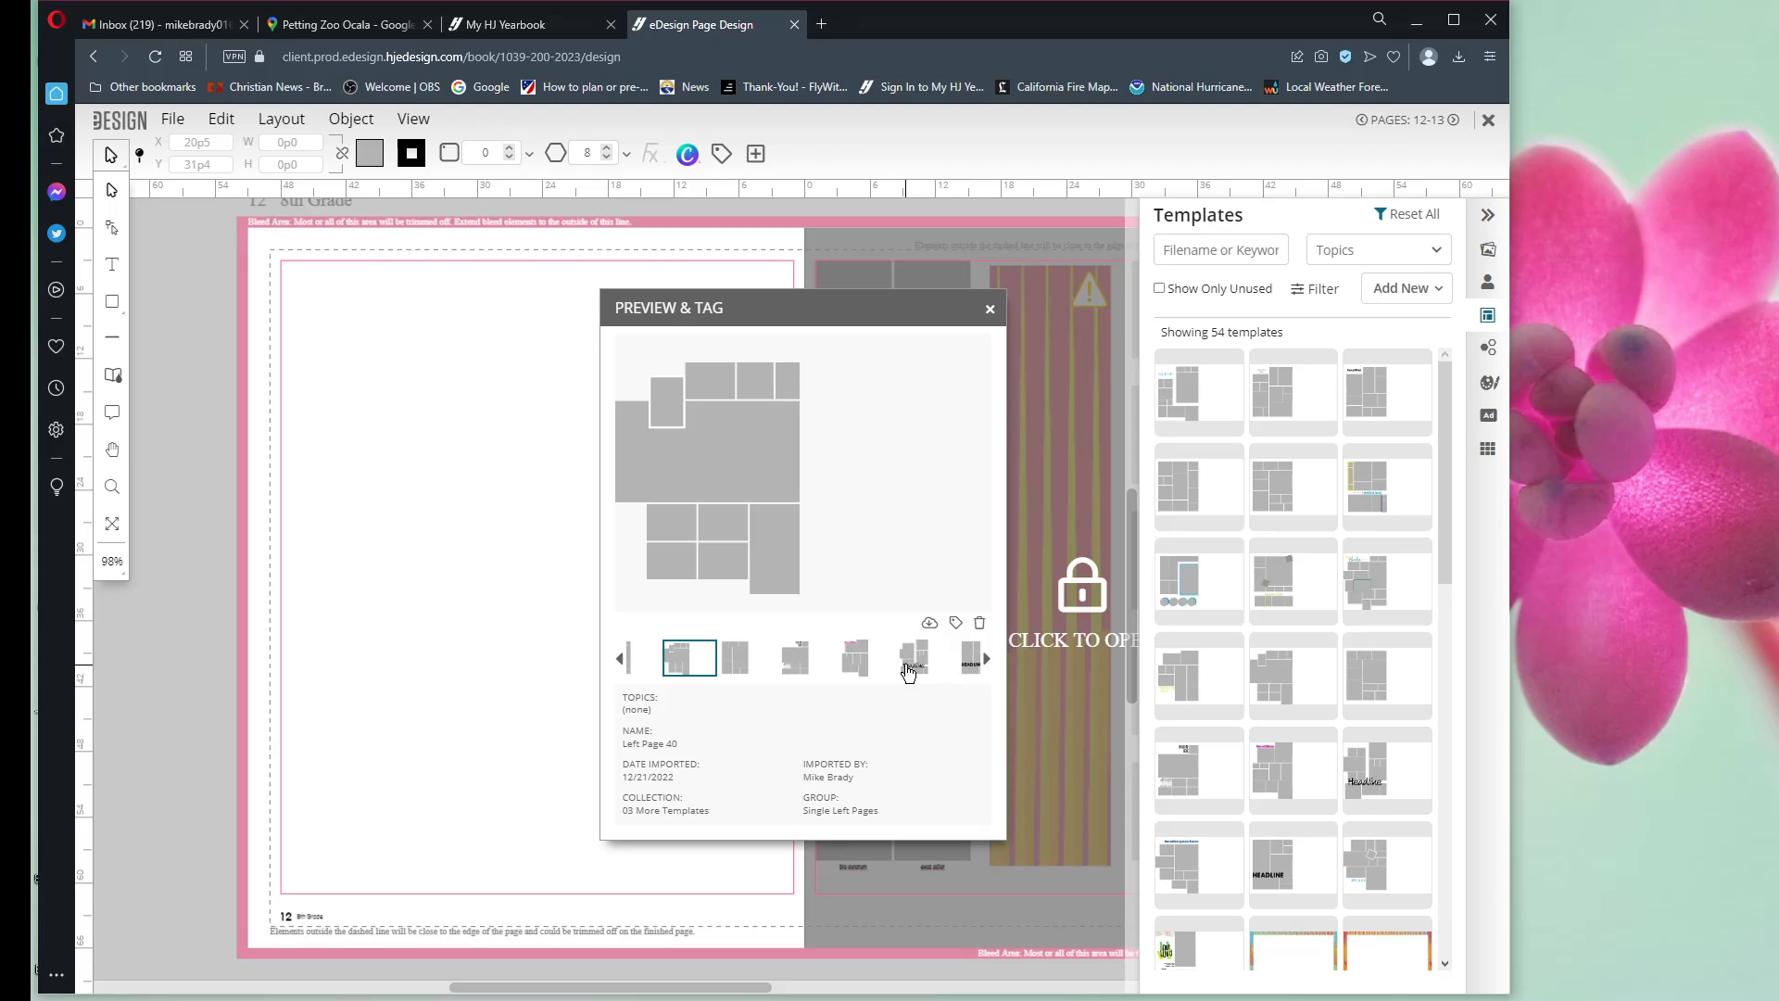
click(621, 661)
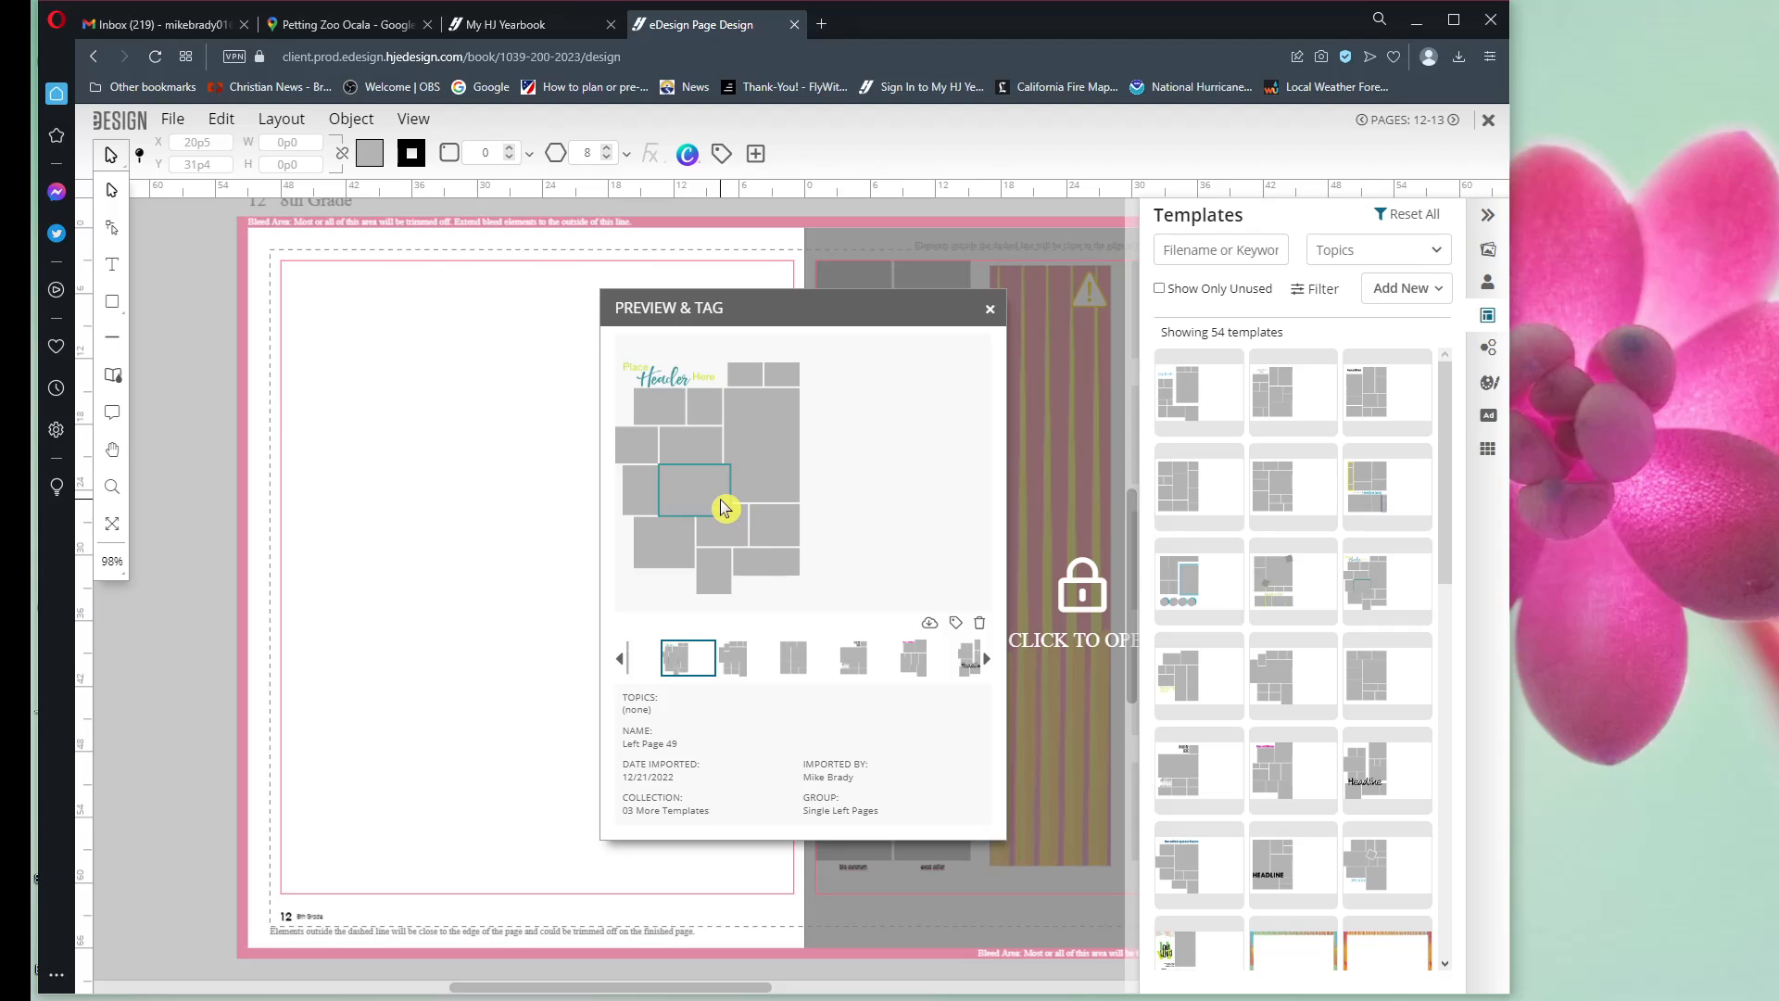
drag(723, 469, 350, 422)
click(989, 312)
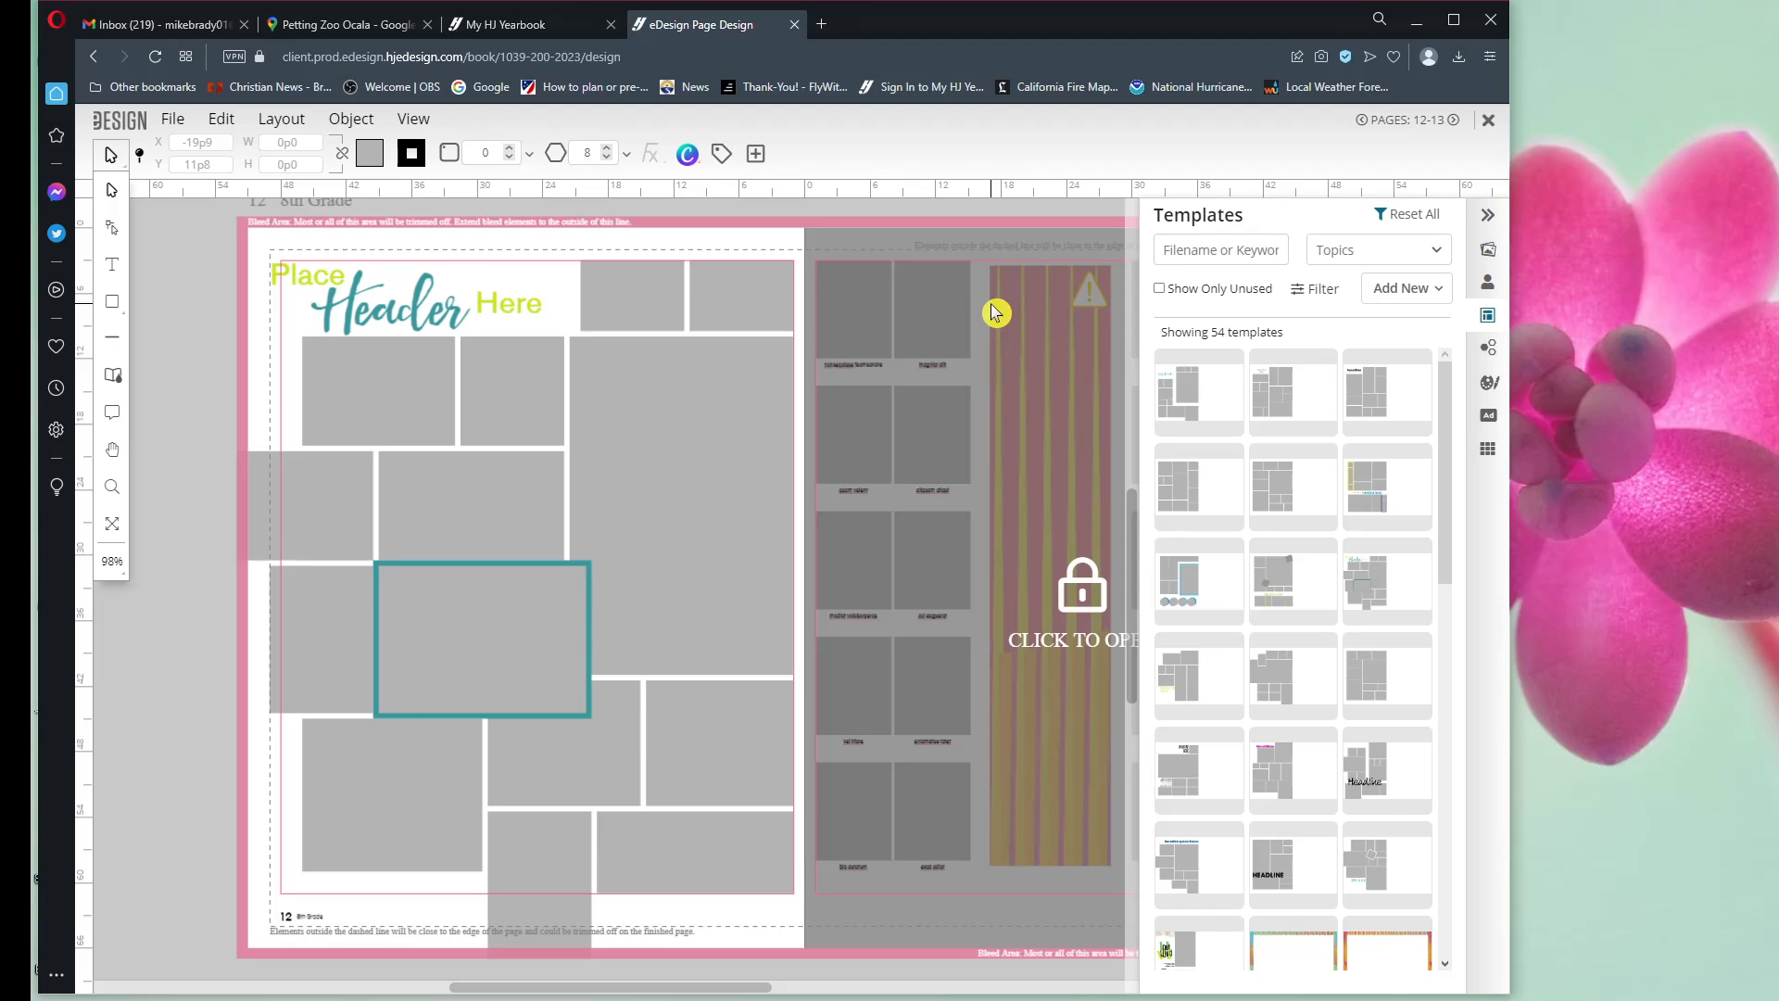